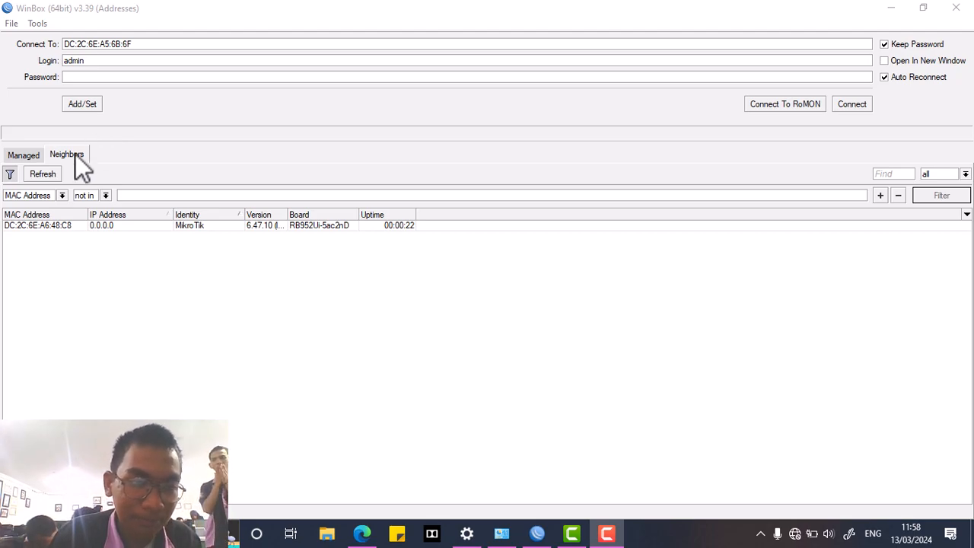
- Connect to the discovered router DC:2C:6E:A6:48:C8 as admin, close the firewall window and maximize the router session
{"action": "left_click", "coordinate": [41, 228]}
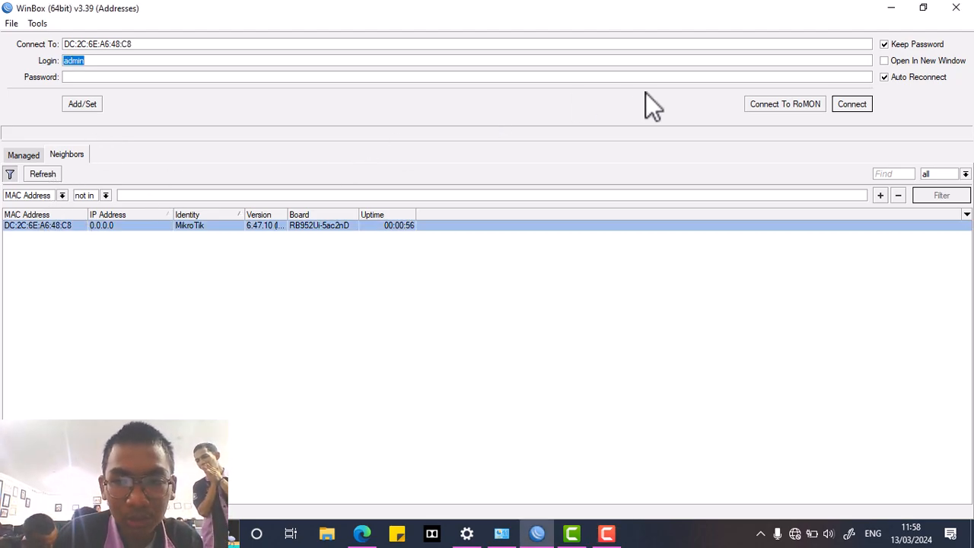
{"action": "left_click", "coordinate": [861, 105]}
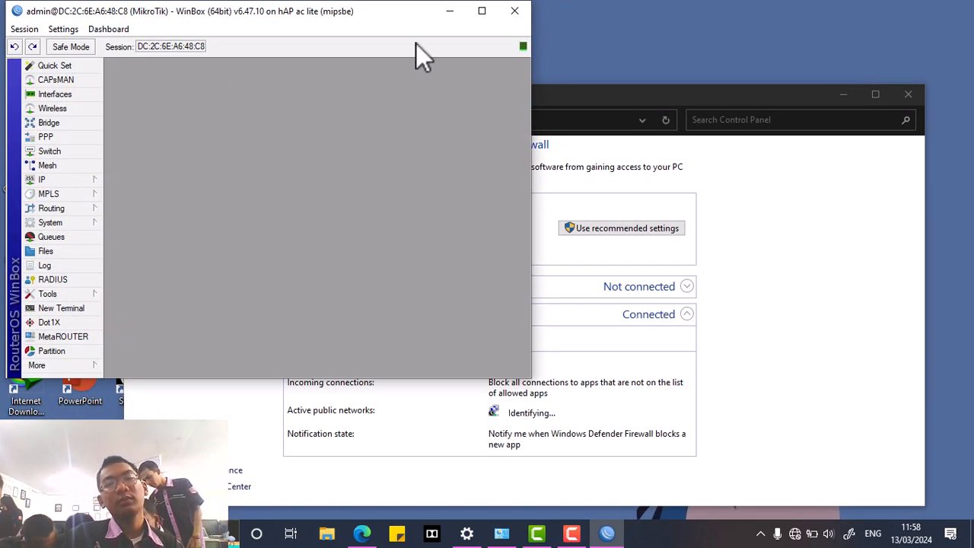
{"action": "left_click", "coordinate": [908, 96]}
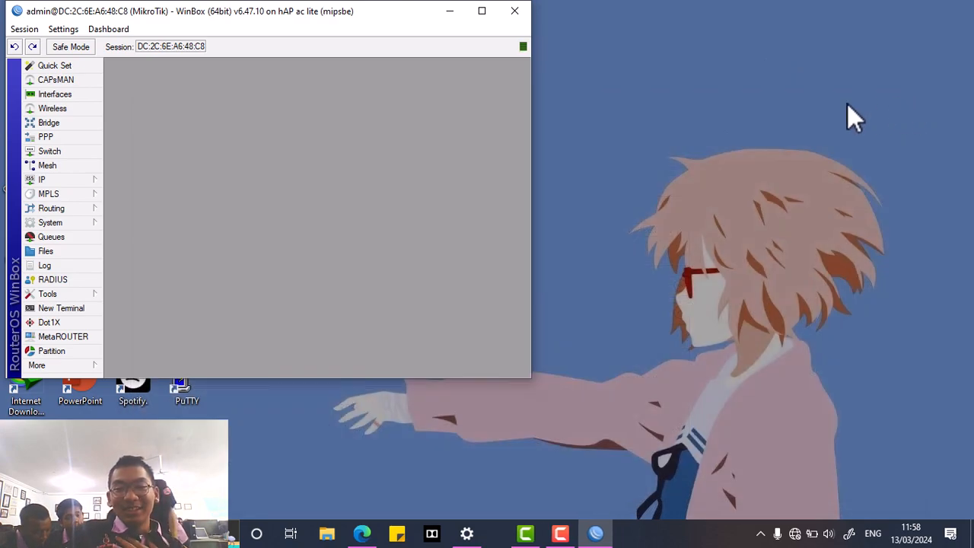
{"action": "left_click", "coordinate": [482, 11]}
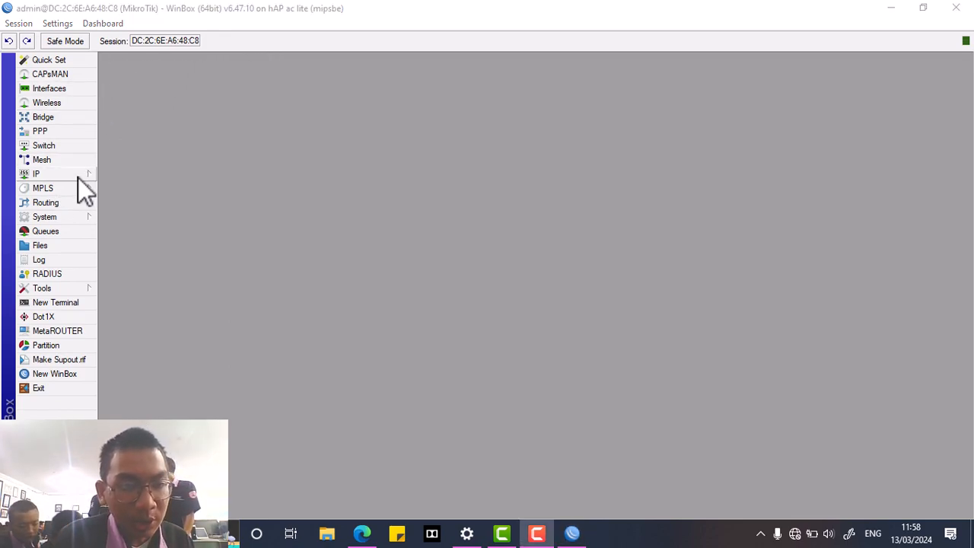
- Set the router's identity to R1
{"action": "left_click", "coordinate": [71, 218]}
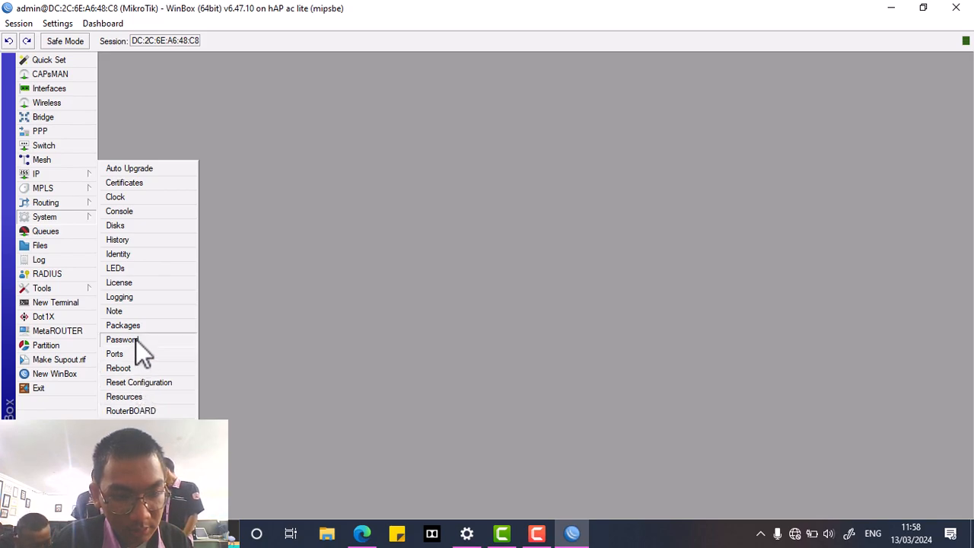
{"action": "left_click", "coordinate": [140, 253]}
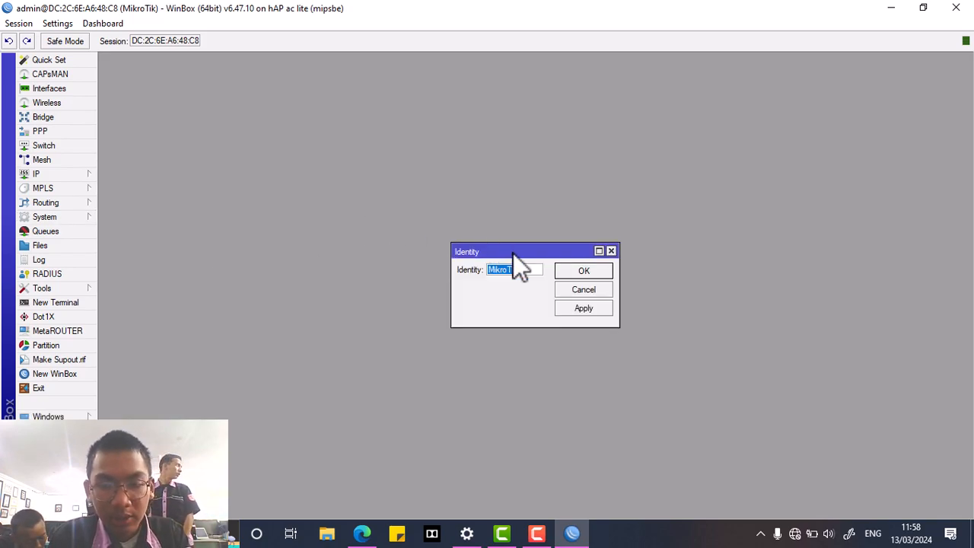
{"action": "type", "text": "R1"}
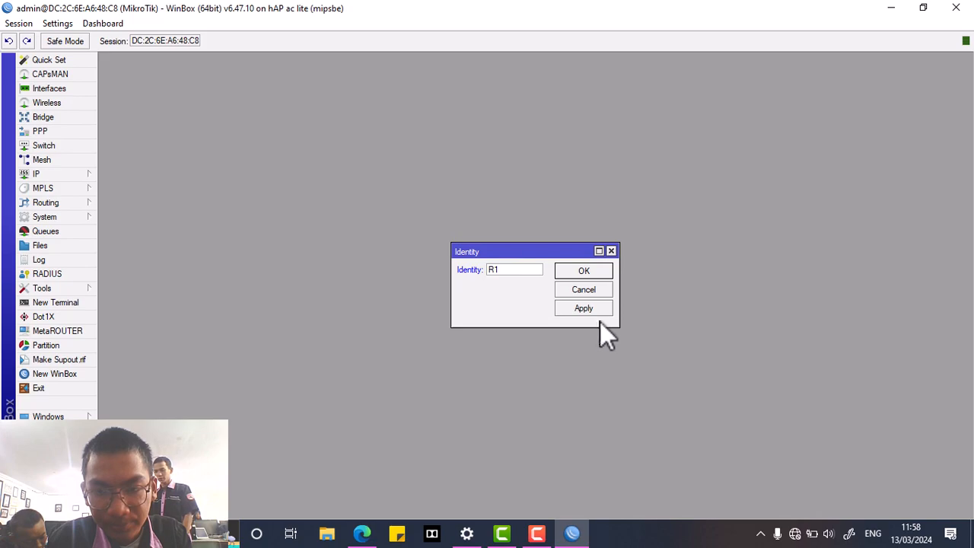
{"action": "left_click", "coordinate": [594, 308]}
{"action": "left_click", "coordinate": [585, 272]}
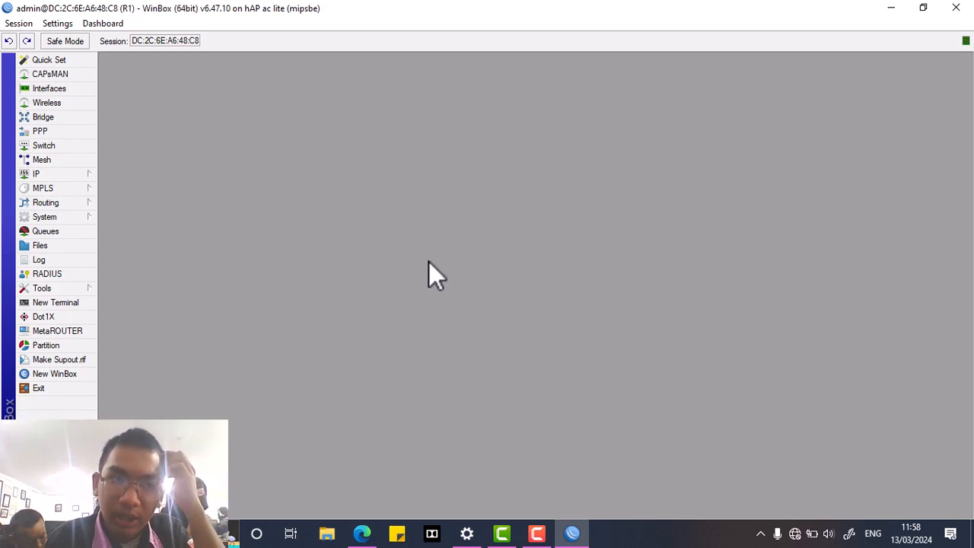
- Add a new IP address entry 7.7.1.1/24 to the router's address list and apply it
{"action": "left_click", "coordinate": [72, 174]}
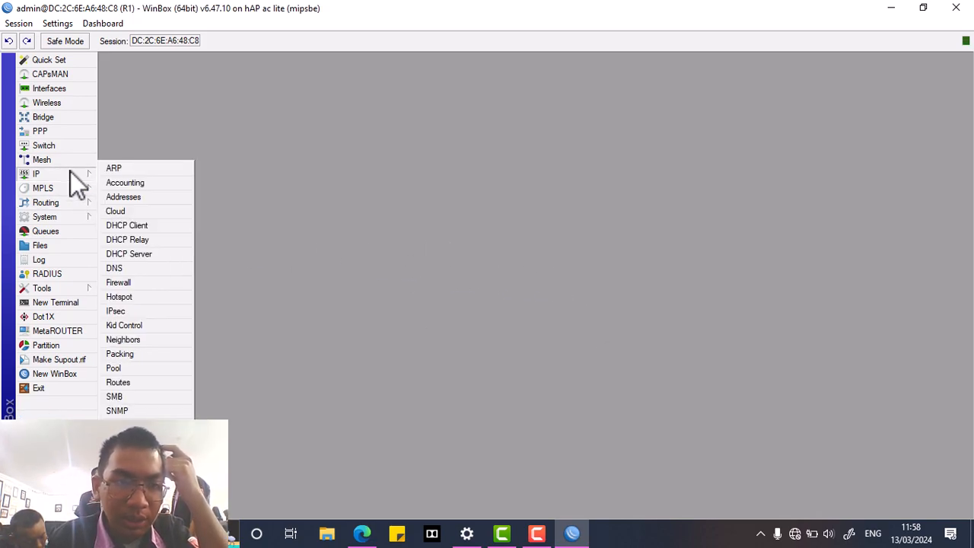
{"action": "left_click", "coordinate": [143, 195]}
{"action": "left_click", "coordinate": [426, 188]}
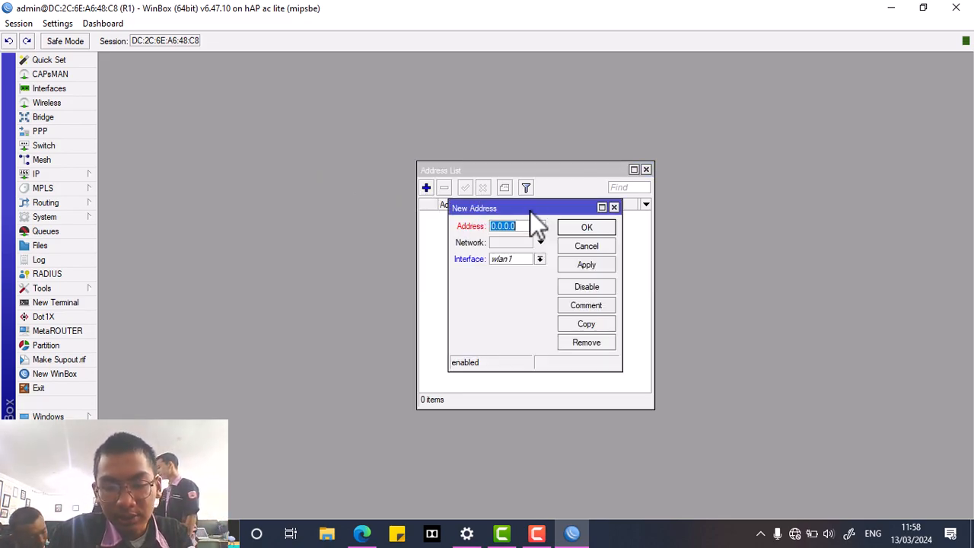
{"action": "type", "text": "10.1"}
{"action": "key", "text": "BackSpace"}
{"action": "key", "text": "BackSpace"}
{"action": "key", "text": "BackSpace"}
{"action": "key", "text": "BackSpace"}
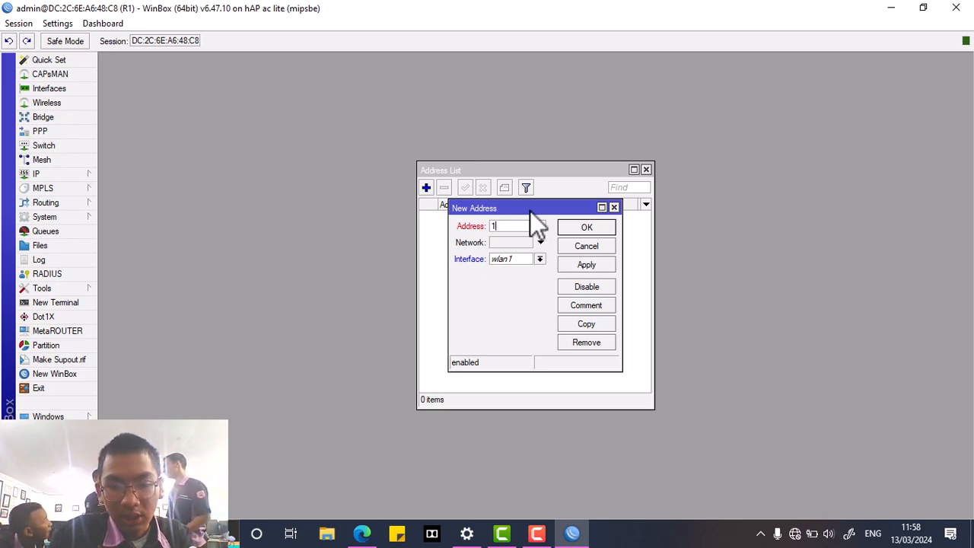
{"action": "type", "text": "7.7.1"}
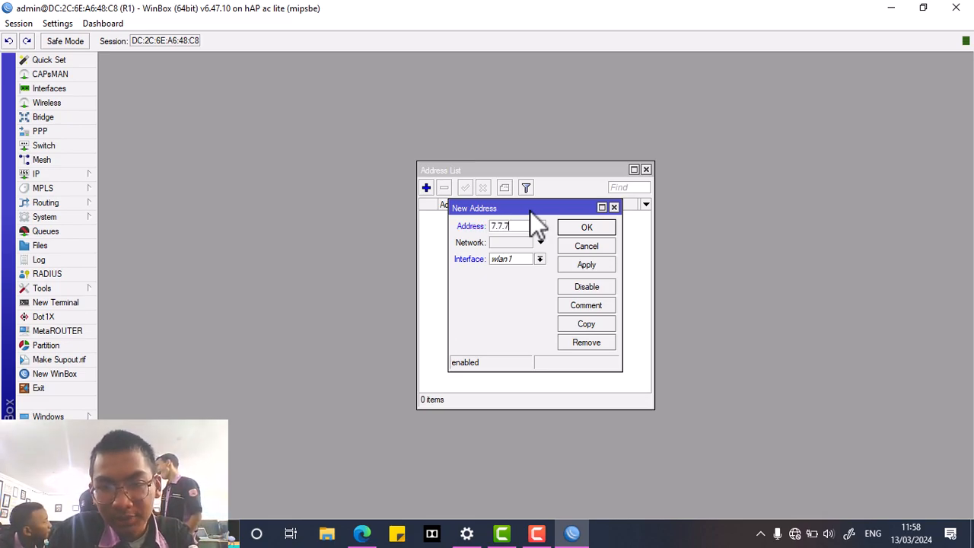
{"action": "type", "text": ".1/24"}
{"action": "left_click", "coordinate": [598, 269]}
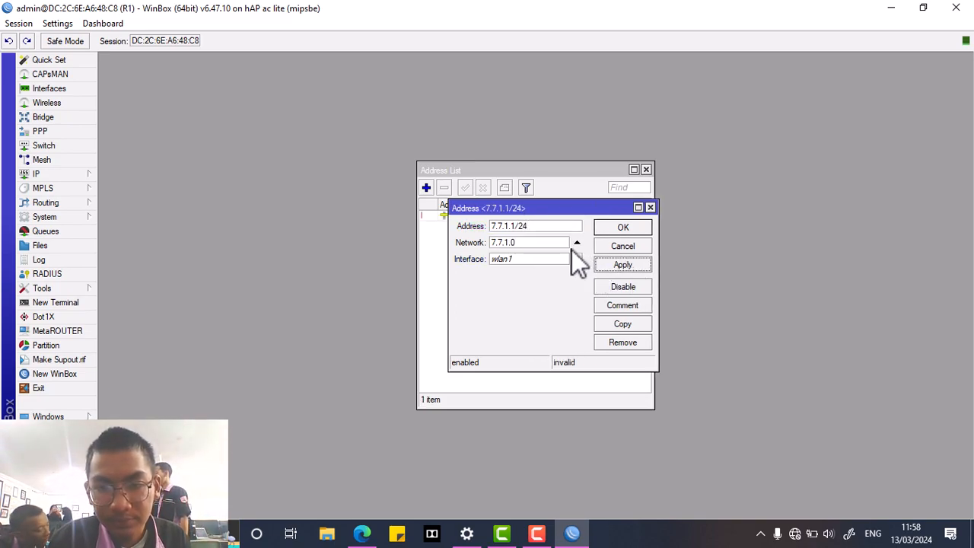
- Assign the 7.7.1.1/24 address to interface ether1 and save the entry
{"action": "left_click", "coordinate": [564, 262]}
{"action": "left_click", "coordinate": [532, 271]}
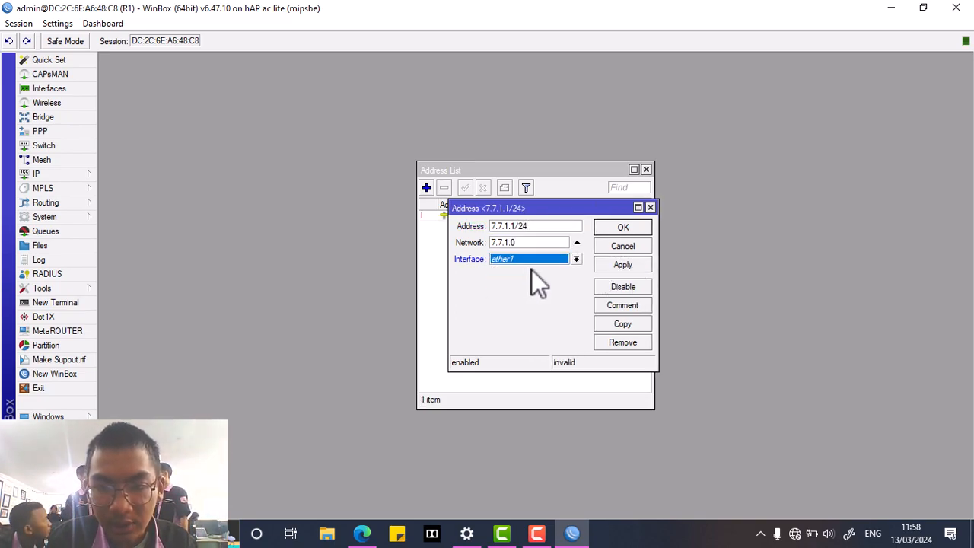
{"action": "left_click", "coordinate": [630, 266]}
{"action": "left_click", "coordinate": [623, 230]}
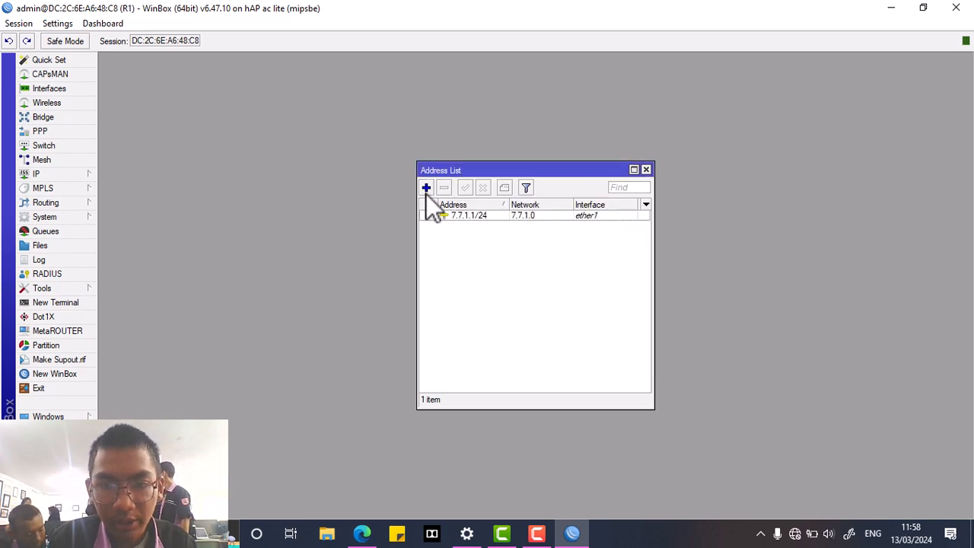
- Add a second IP address, 192.168.4.1/24, on interface ether2
{"action": "left_click", "coordinate": [426, 189]}
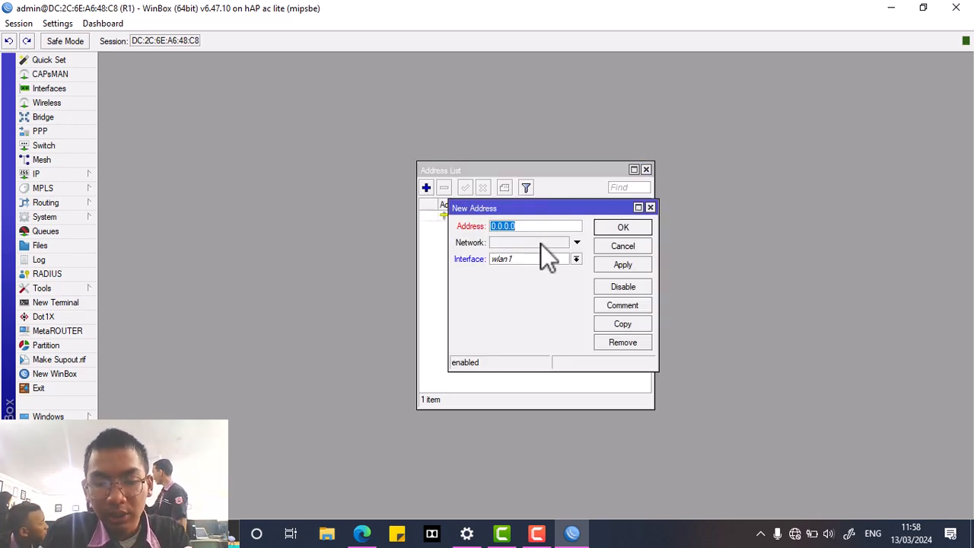
{"action": "type", "text": "192.168."}
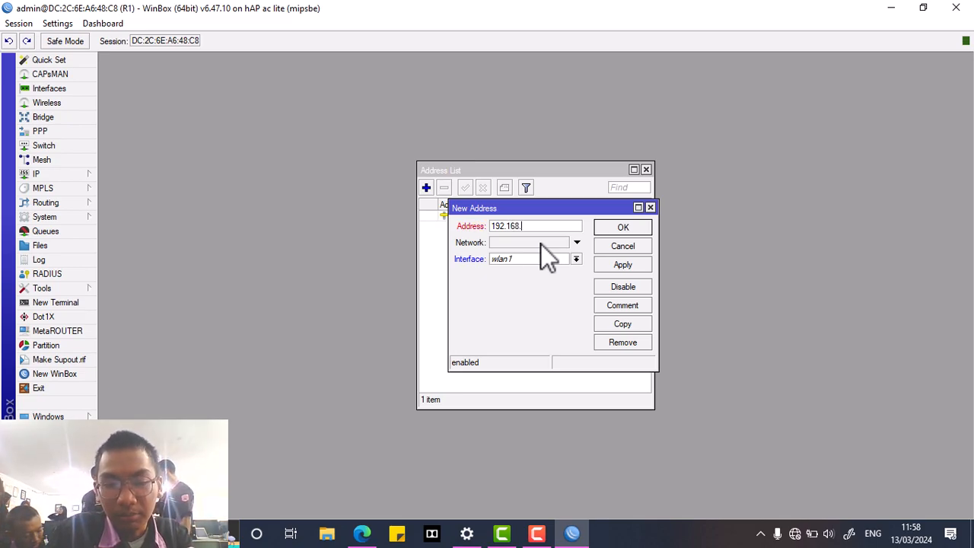
{"action": "type", "text": "4.1/24"}
{"action": "left_click", "coordinate": [576, 259]}
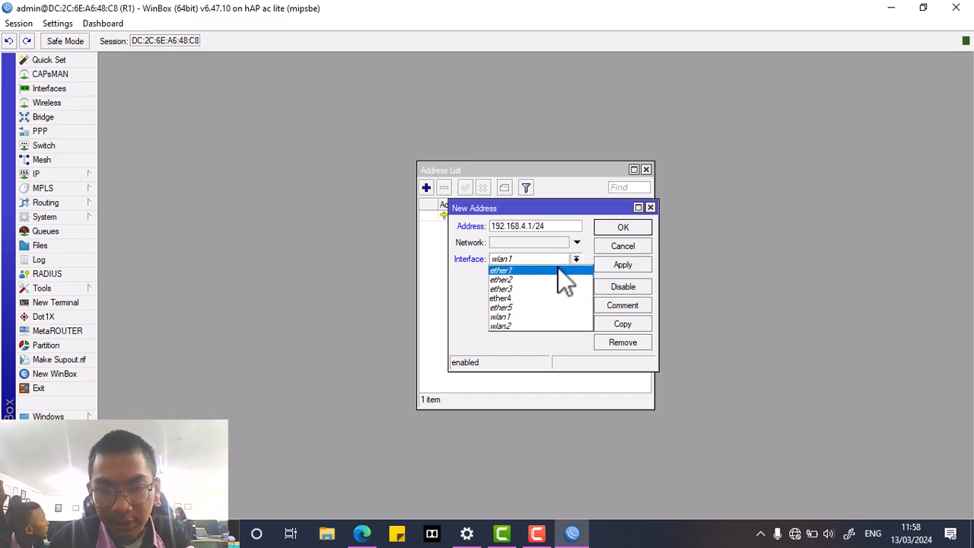
{"action": "left_click", "coordinate": [539, 279]}
{"action": "left_click", "coordinate": [567, 263]}
{"action": "left_click", "coordinate": [544, 280]}
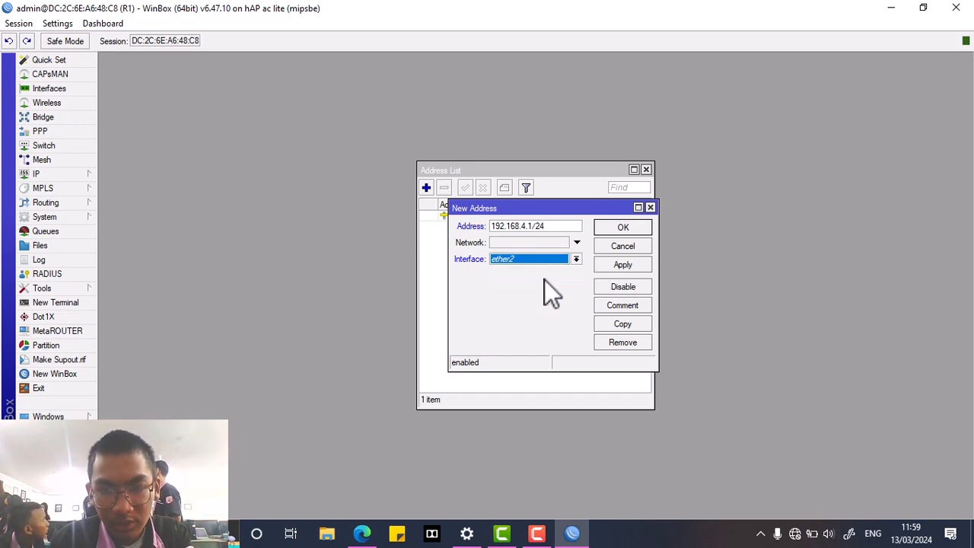
{"action": "left_click", "coordinate": [573, 260]}
{"action": "left_click", "coordinate": [541, 279]}
{"action": "left_click", "coordinate": [621, 267]}
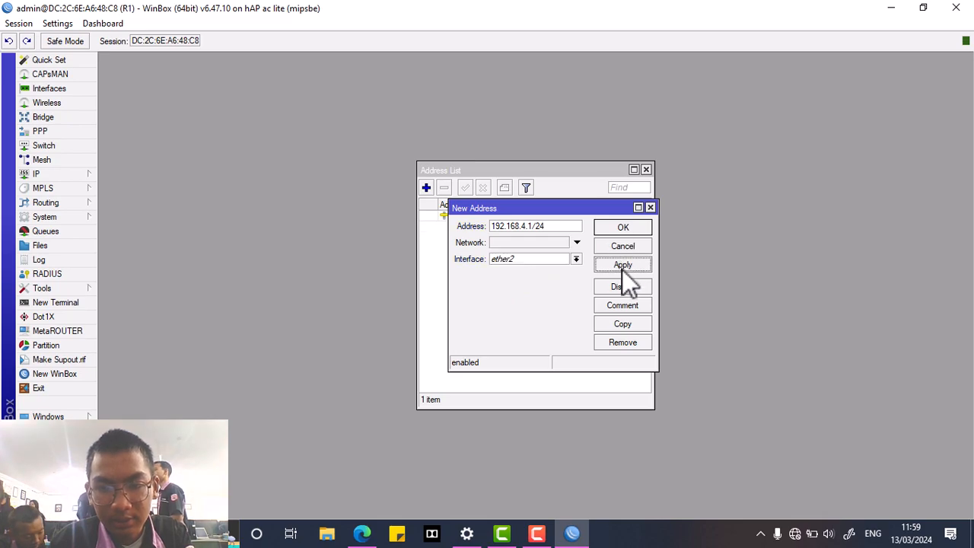
{"action": "left_click", "coordinate": [621, 227]}
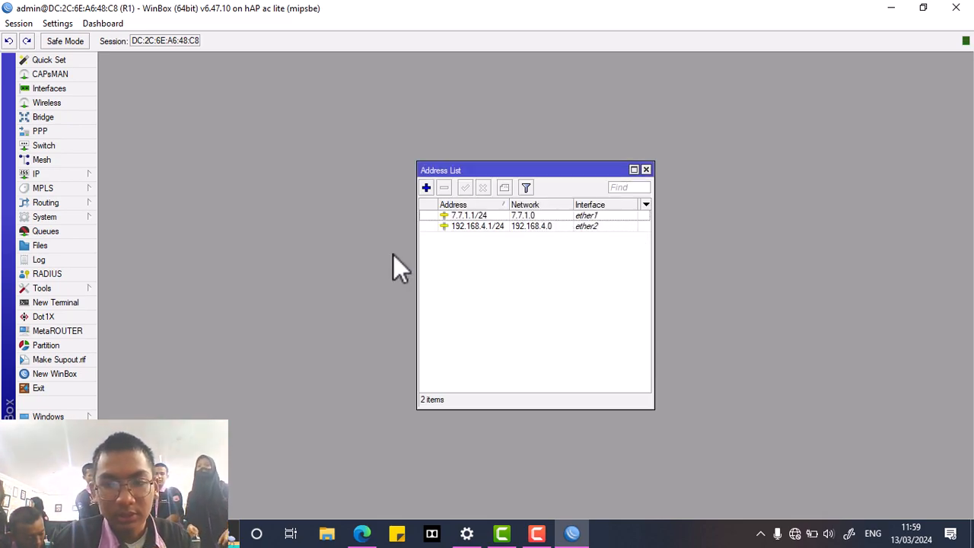
- Run the DHCP server setup on interface ether2, accepting all suggested settings including the 00:10:00 lease time
{"action": "left_click", "coordinate": [58, 174]}
{"action": "left_click", "coordinate": [155, 254]}
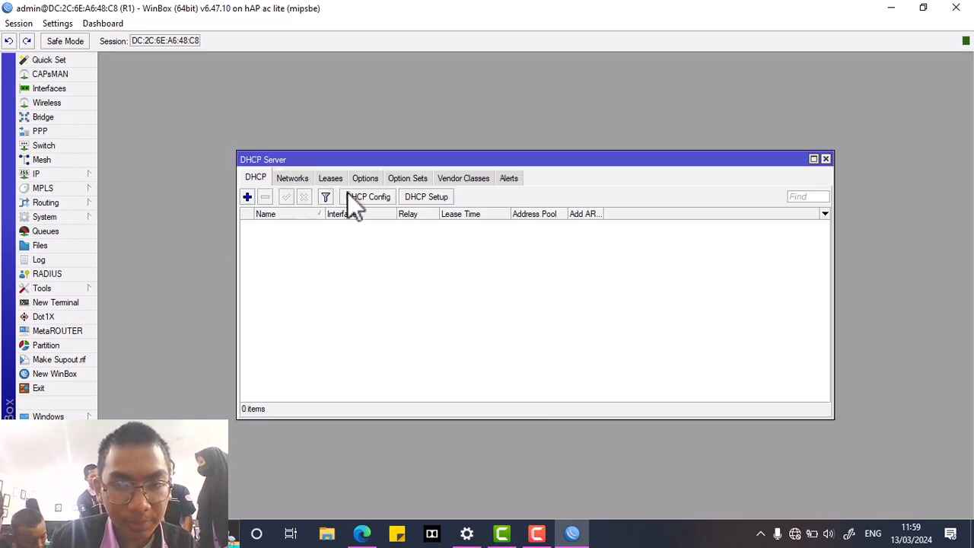
{"action": "left_click", "coordinate": [433, 195]}
{"action": "left_click", "coordinate": [580, 283]}
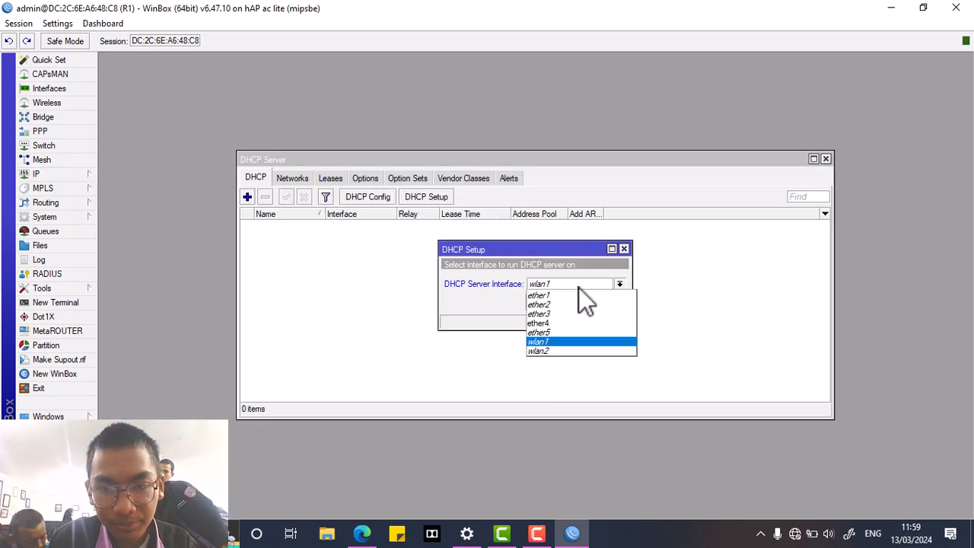
{"action": "left_click", "coordinate": [567, 303]}
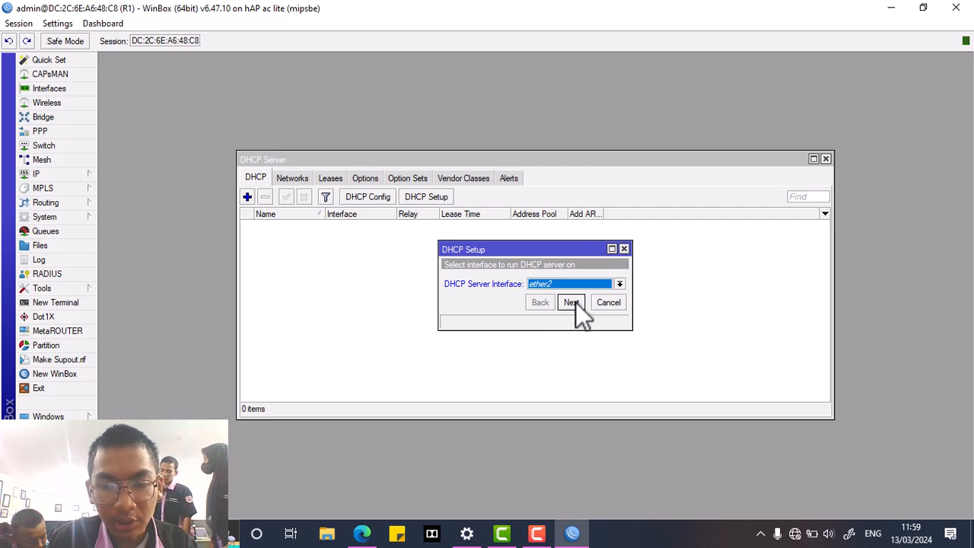
{"action": "left_click", "coordinate": [572, 302]}
{"action": "left_click", "coordinate": [572, 302]}
{"action": "left_click", "coordinate": [572, 302]}
{"action": "left_click", "coordinate": [571, 303]}
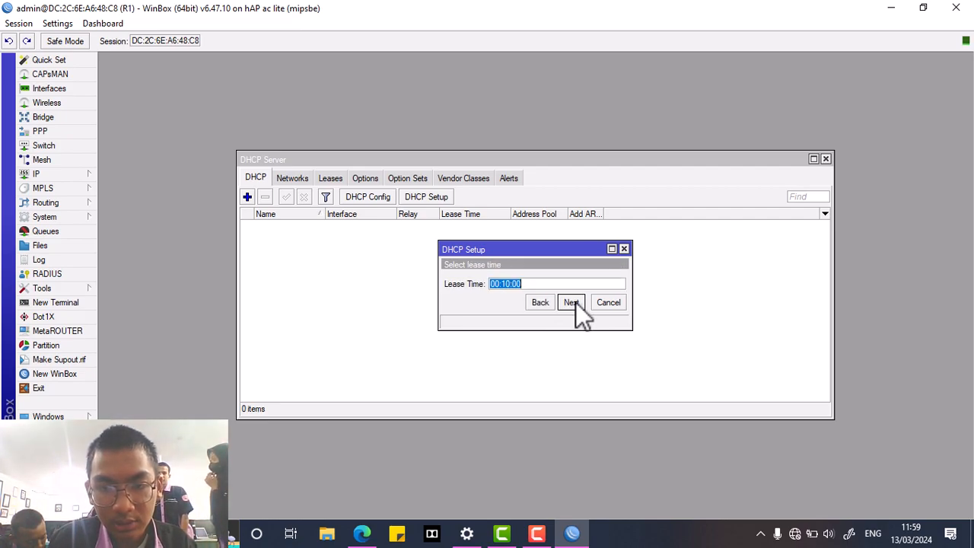
{"action": "left_click", "coordinate": [571, 302]}
{"action": "left_click", "coordinate": [535, 279]}
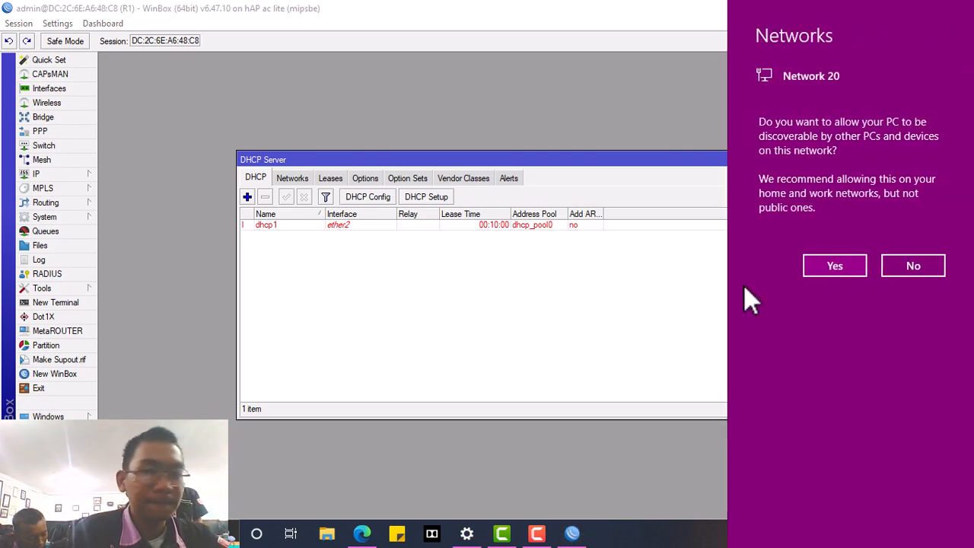
- Allow the PC to be discoverable on Network 20
{"action": "left_click", "coordinate": [844, 263]}
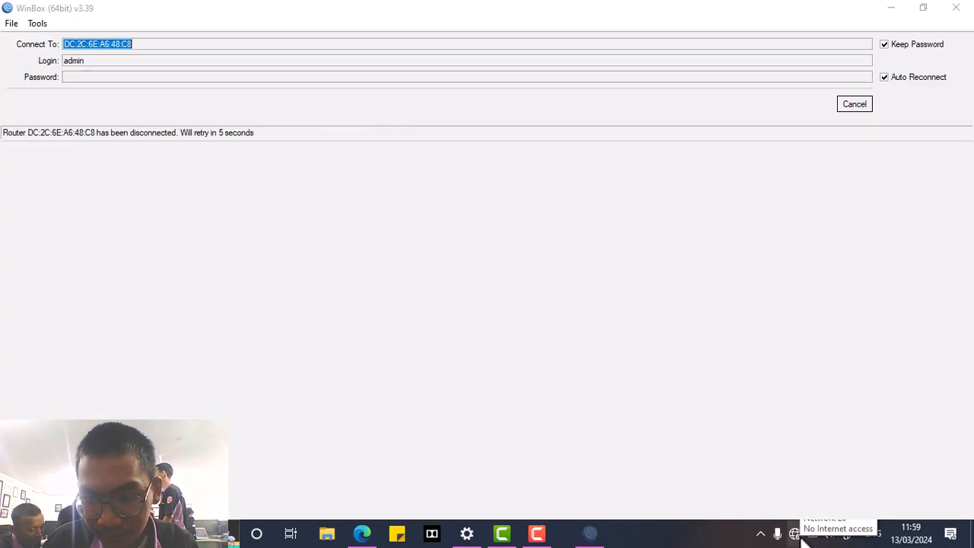
- Check the IPv4 address in the PC's Ethernet adapter connection details, then close the network windows
{"action": "right_click", "coordinate": [800, 533]}
{"action": "left_click", "coordinate": [805, 521]}
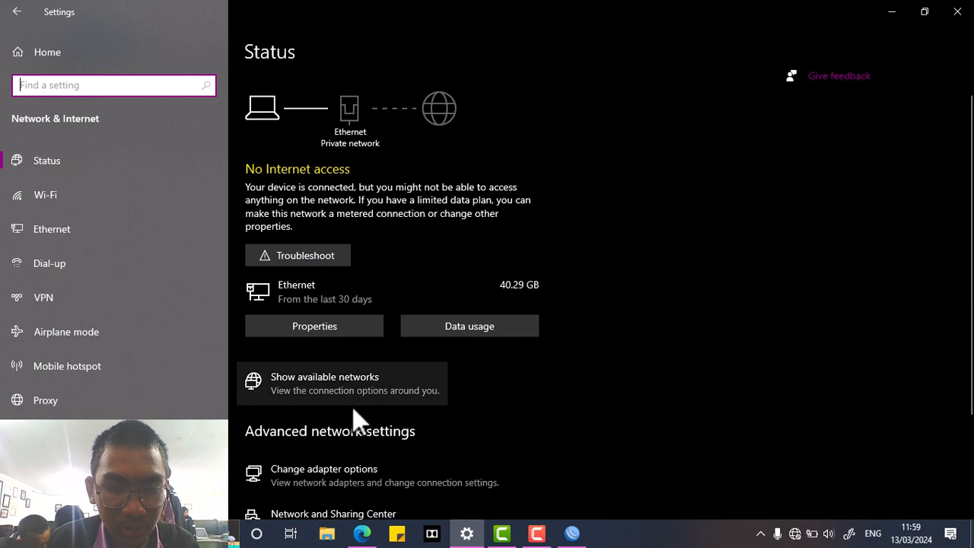
{"action": "left_click", "coordinate": [328, 476]}
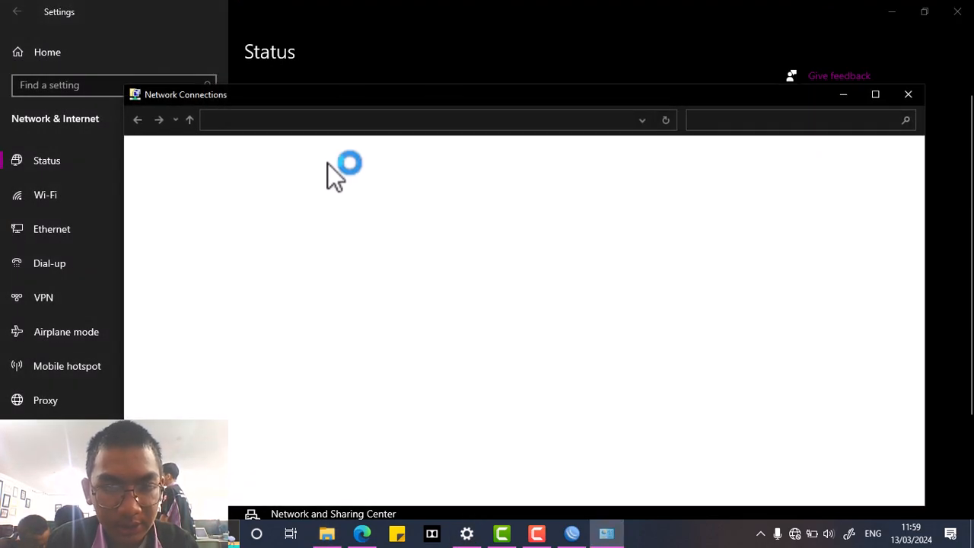
{"action": "double_click", "coordinate": [287, 185]}
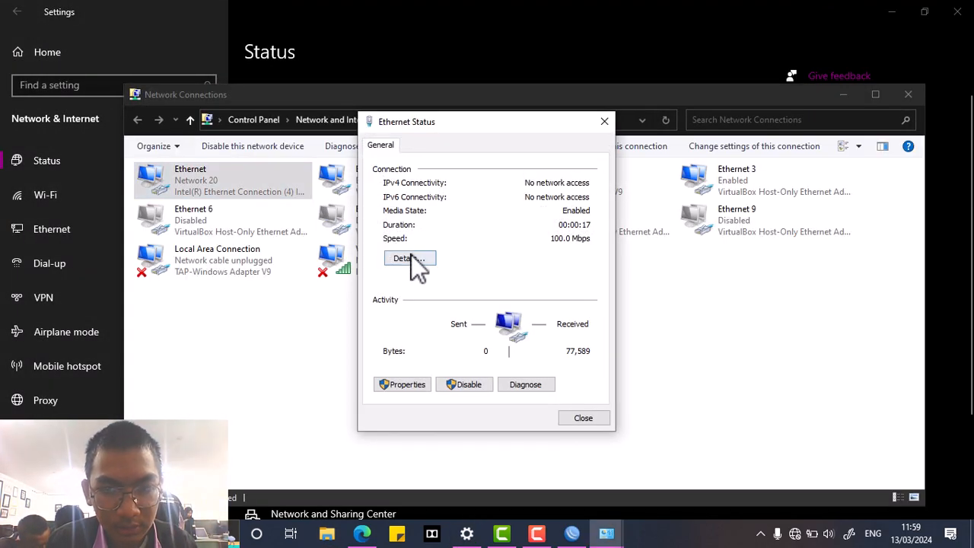
{"action": "left_click", "coordinate": [412, 258]}
{"action": "left_click", "coordinate": [508, 247]}
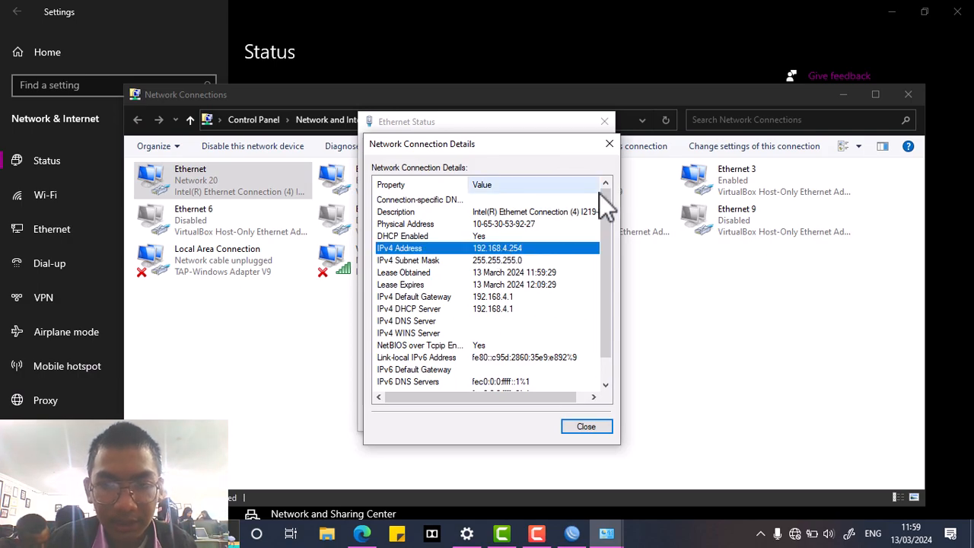
{"action": "left_click", "coordinate": [609, 144]}
{"action": "left_click", "coordinate": [604, 121]}
{"action": "left_click", "coordinate": [908, 94]}
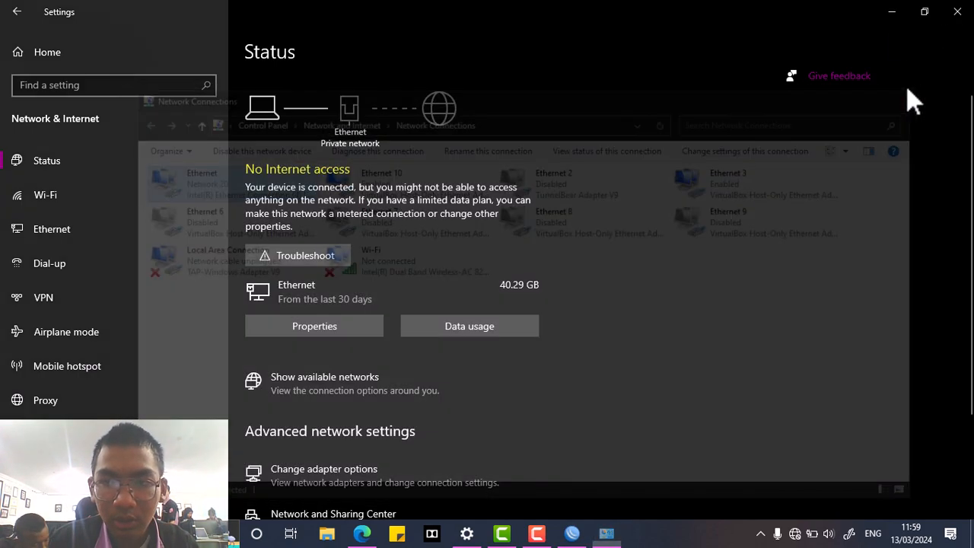
{"action": "left_click", "coordinate": [958, 12]}
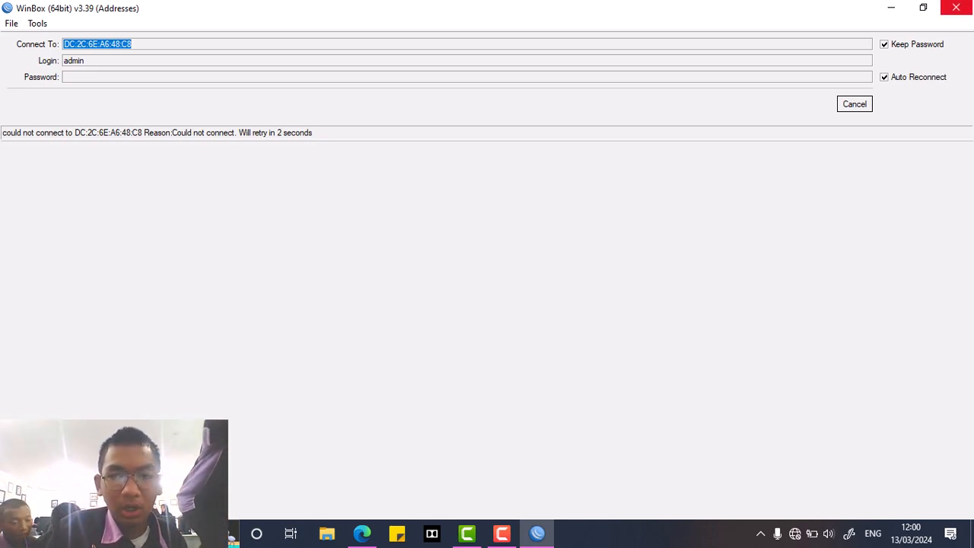
- Cancel the reconnection attempt, refresh the neighbor list and connect to the router DC:2C:6E:A5:6B:70 as admin
{"action": "left_click", "coordinate": [843, 110]}
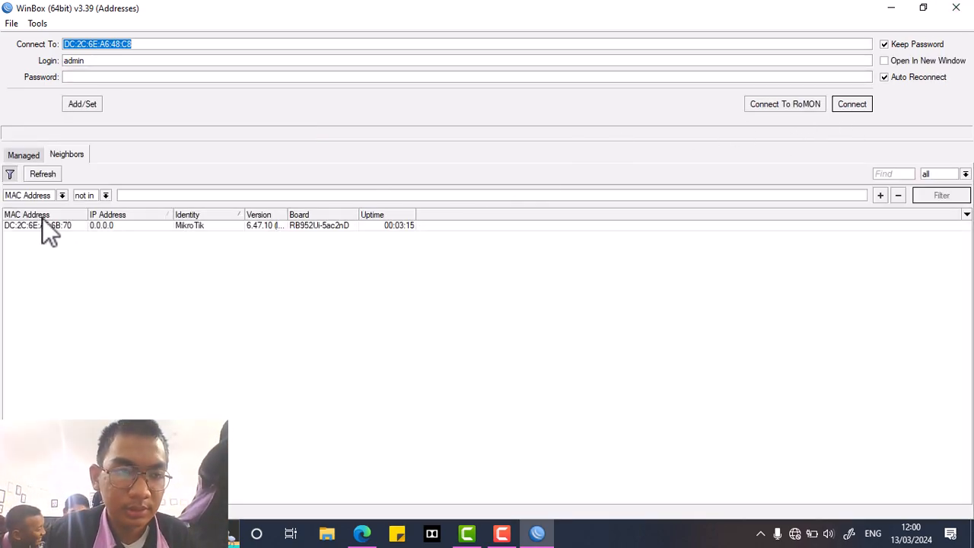
{"action": "left_click", "coordinate": [41, 173]}
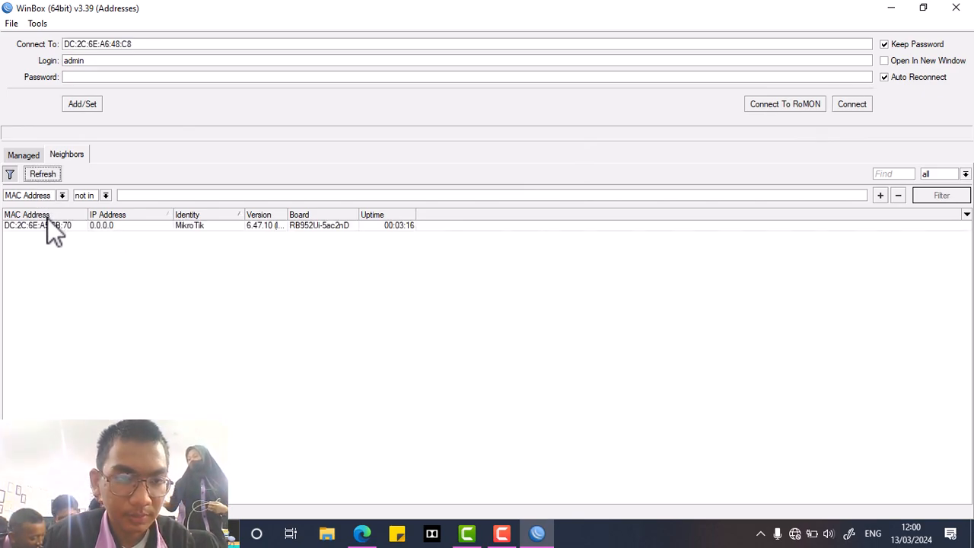
{"action": "left_click", "coordinate": [37, 225]}
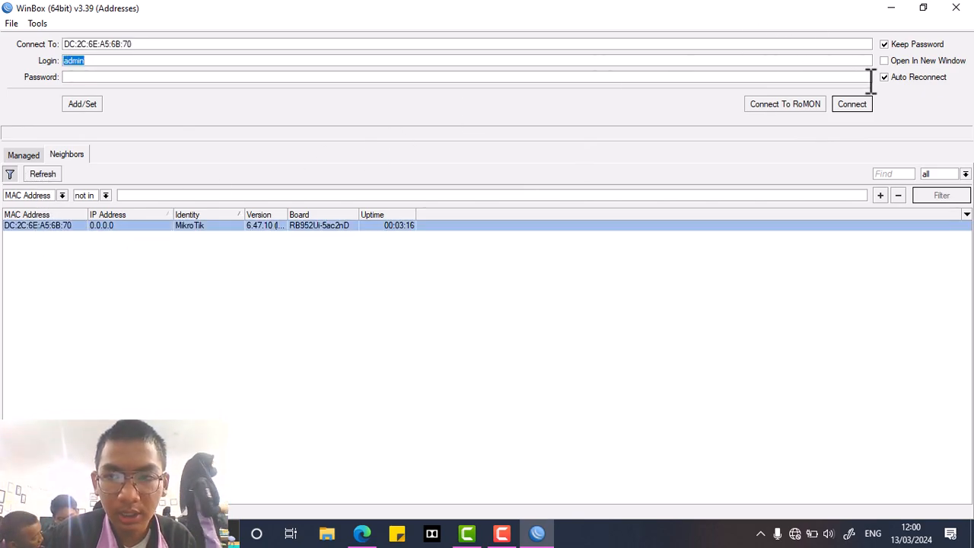
{"action": "left_click", "coordinate": [854, 111]}
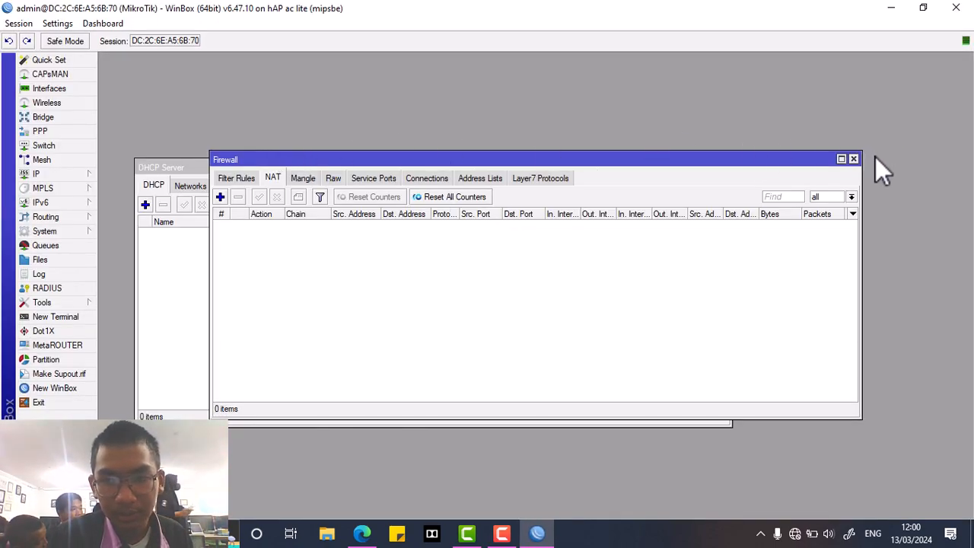
- Close the leftover Firewall, Address List and DHCP Server windows
{"action": "left_click", "coordinate": [854, 159]}
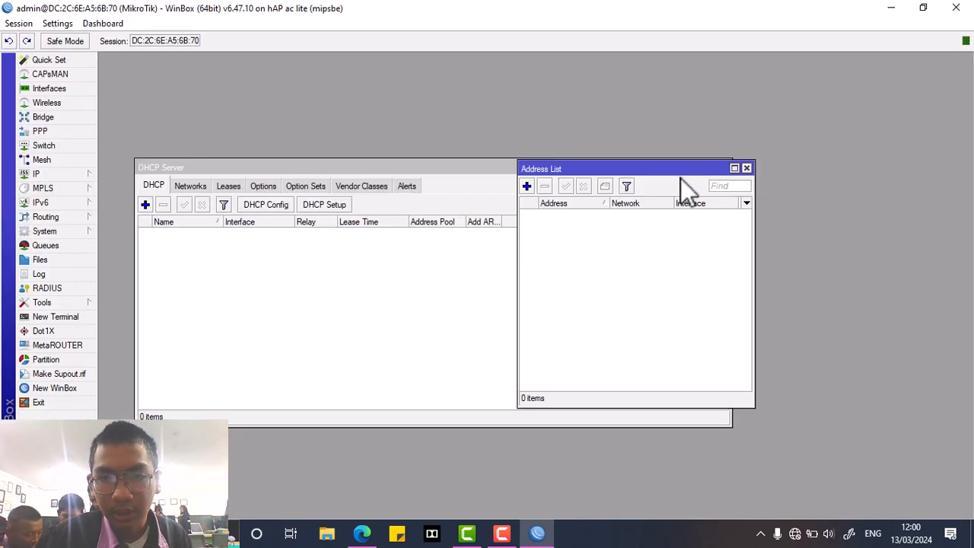
{"action": "left_click", "coordinate": [746, 168]}
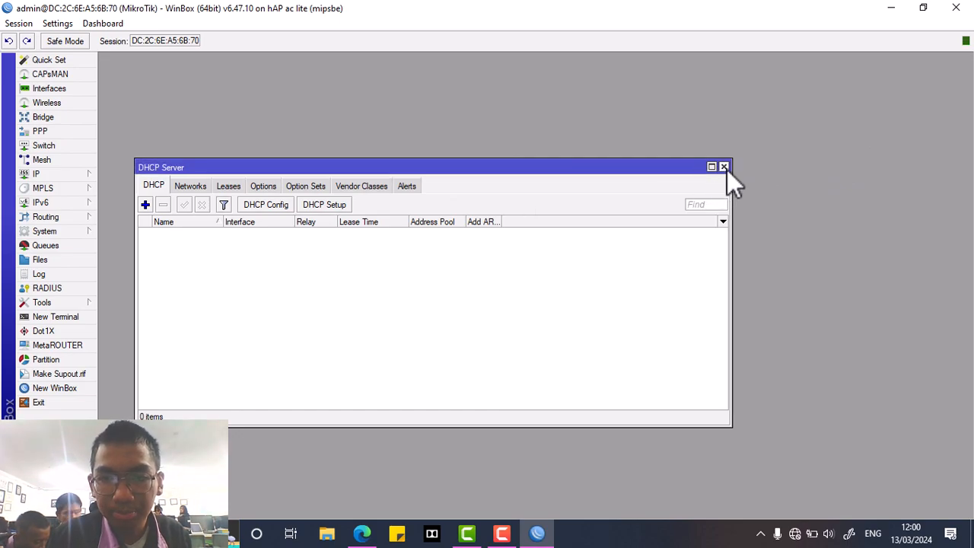
{"action": "left_click", "coordinate": [724, 167]}
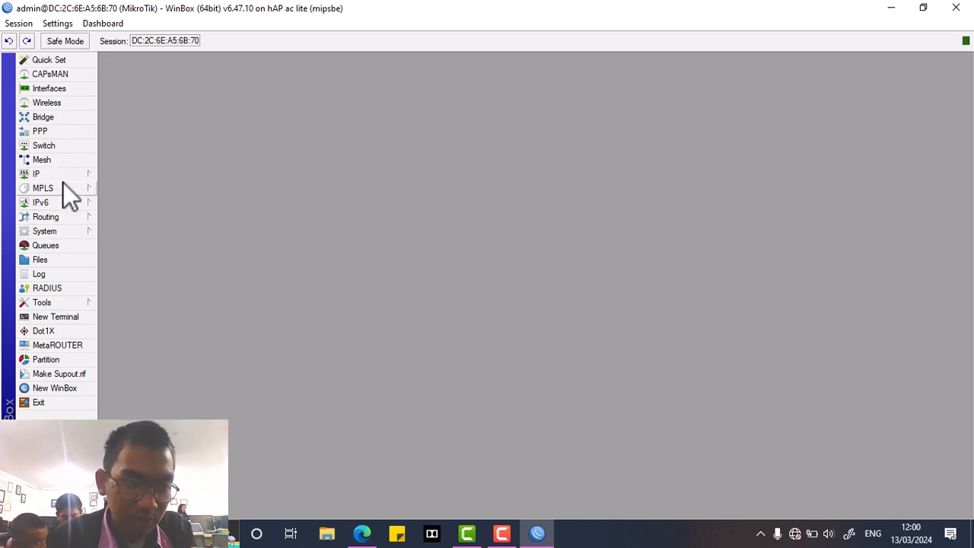
- Set the router's system identity to R2
{"action": "left_click", "coordinate": [69, 227]}
{"action": "left_click", "coordinate": [146, 253]}
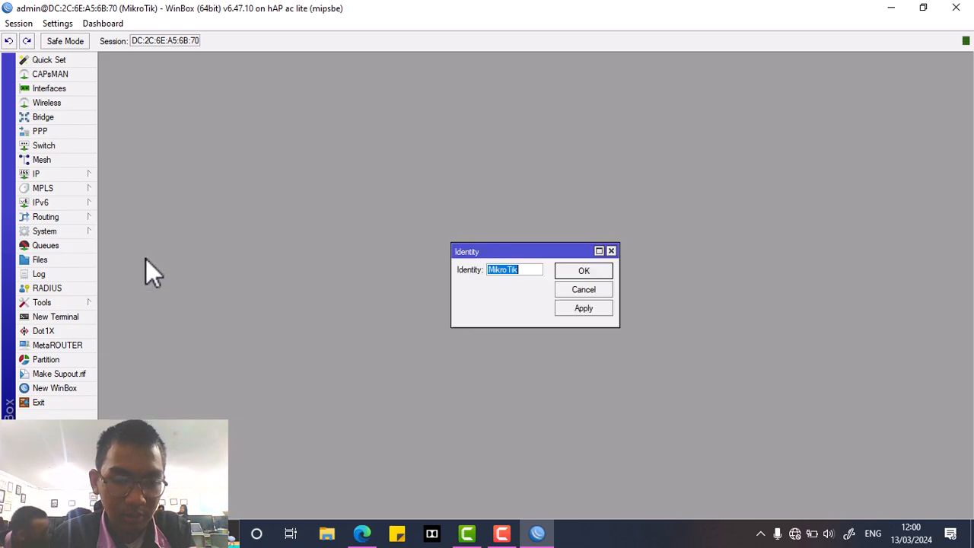
{"action": "key", "text": "BackSpace"}
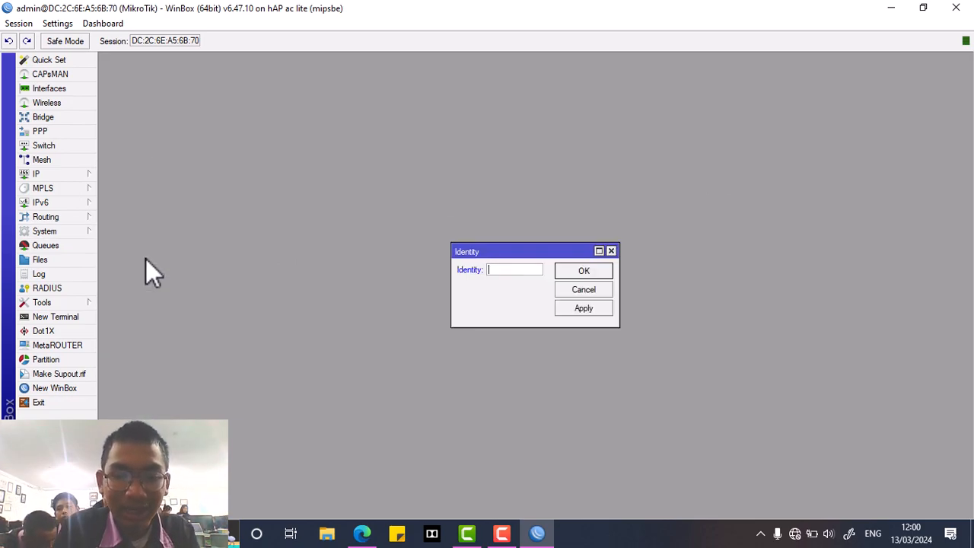
{"action": "type", "text": "R2"}
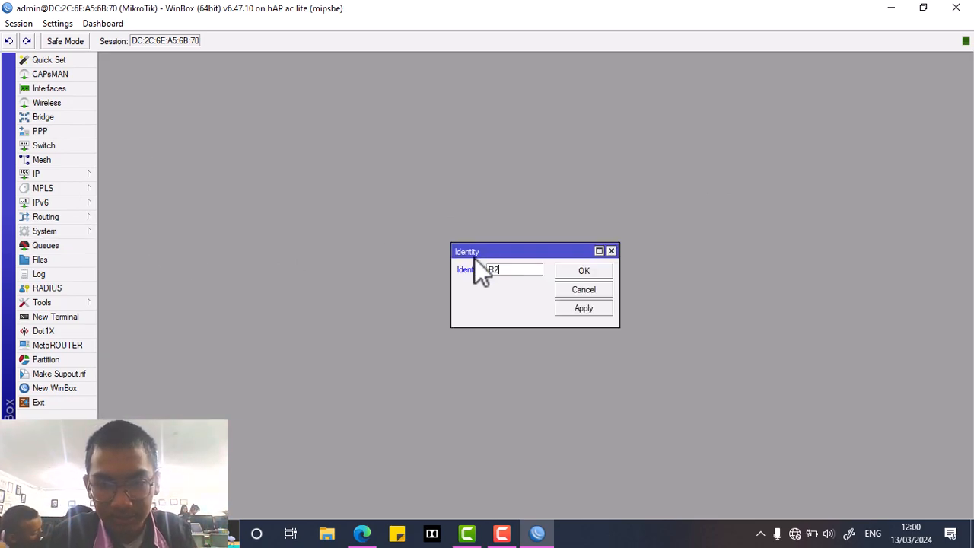
{"action": "left_click", "coordinate": [565, 306]}
{"action": "left_click", "coordinate": [568, 270]}
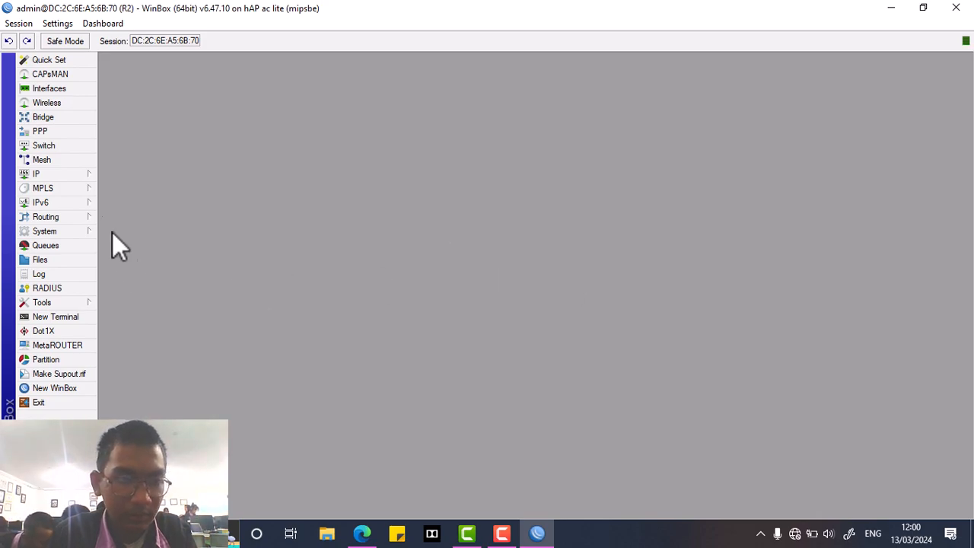
- Try to add the IP address 7.7.1.2/24 on interface ether1
{"action": "left_click", "coordinate": [79, 175]}
{"action": "left_click", "coordinate": [135, 197]}
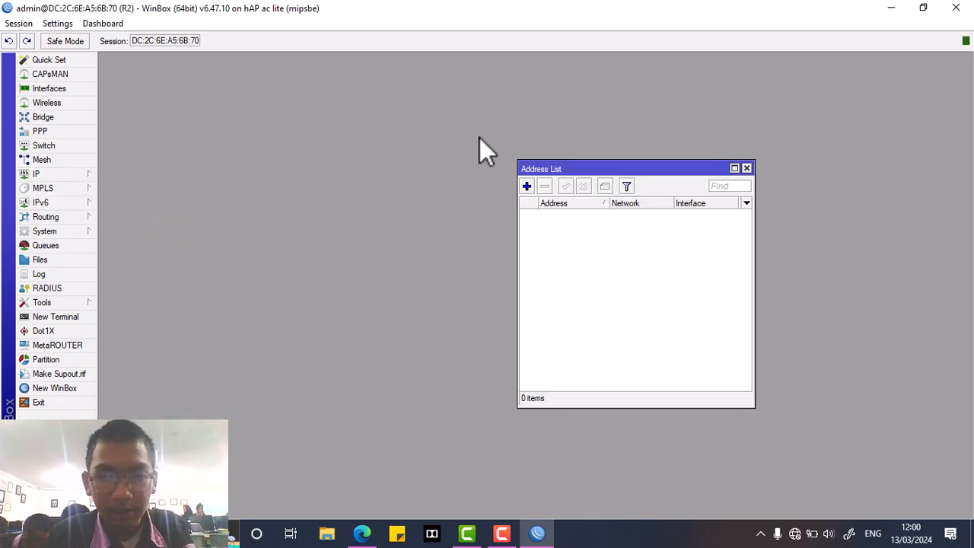
{"action": "left_click", "coordinate": [529, 187]}
{"action": "type", "text": "7.7.1.2/24"}
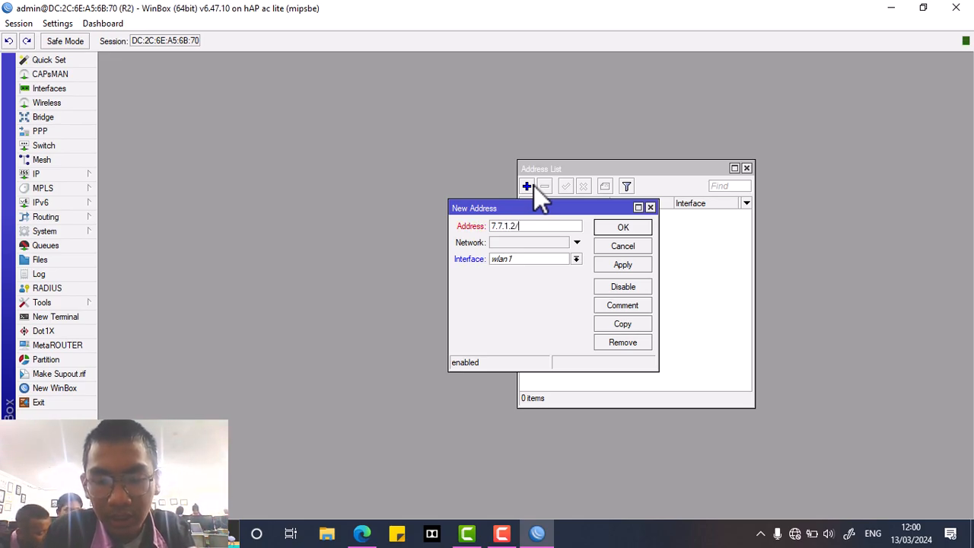
{"action": "left_click", "coordinate": [575, 256]}
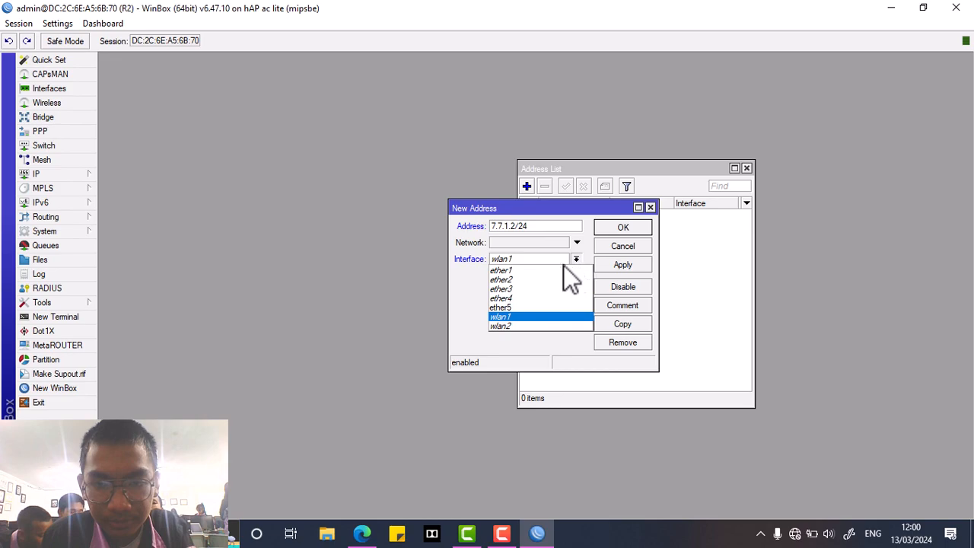
{"action": "left_click", "coordinate": [536, 269]}
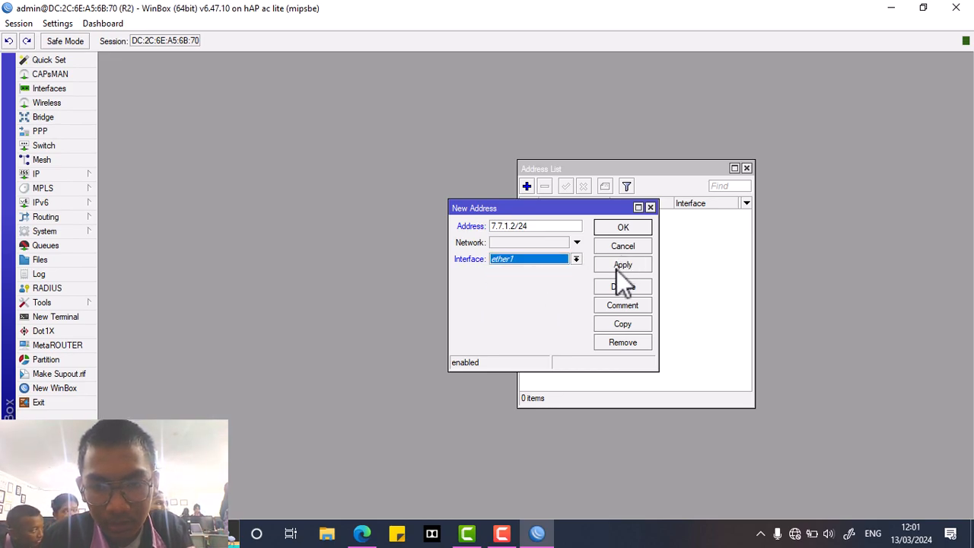
{"action": "left_click", "coordinate": [615, 266]}
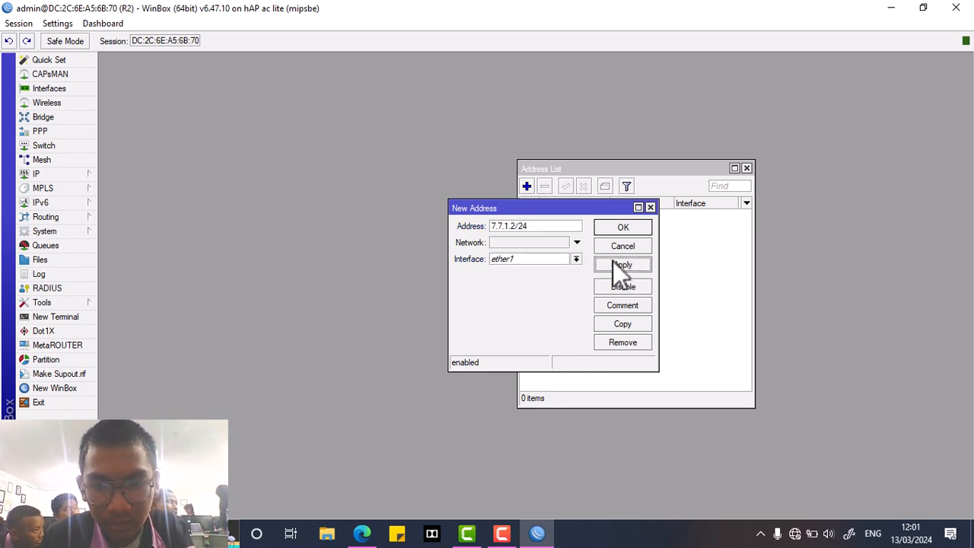
{"action": "left_click", "coordinate": [522, 226]}
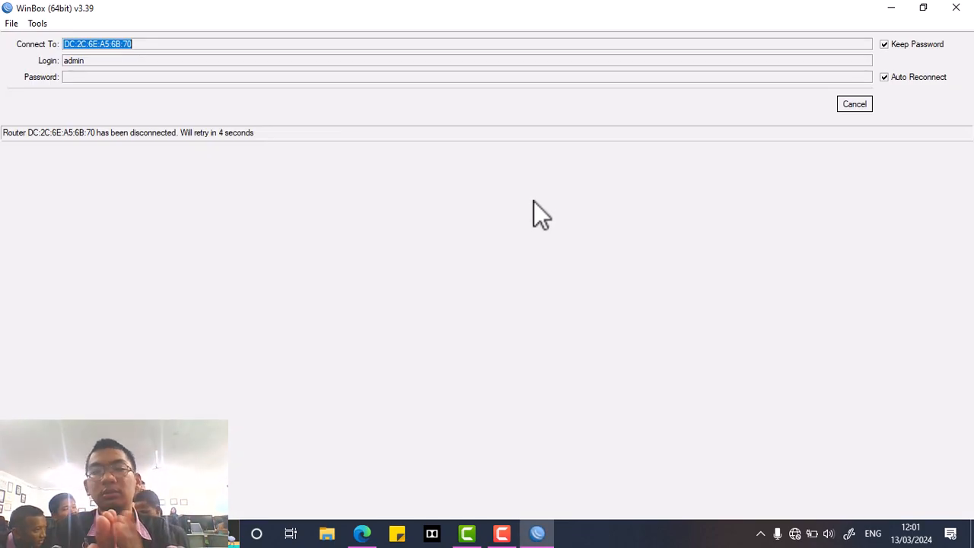
- Cancel the automatic retry, refresh the neighbor list and connect to router R2 again
{"action": "left_click", "coordinate": [854, 103]}
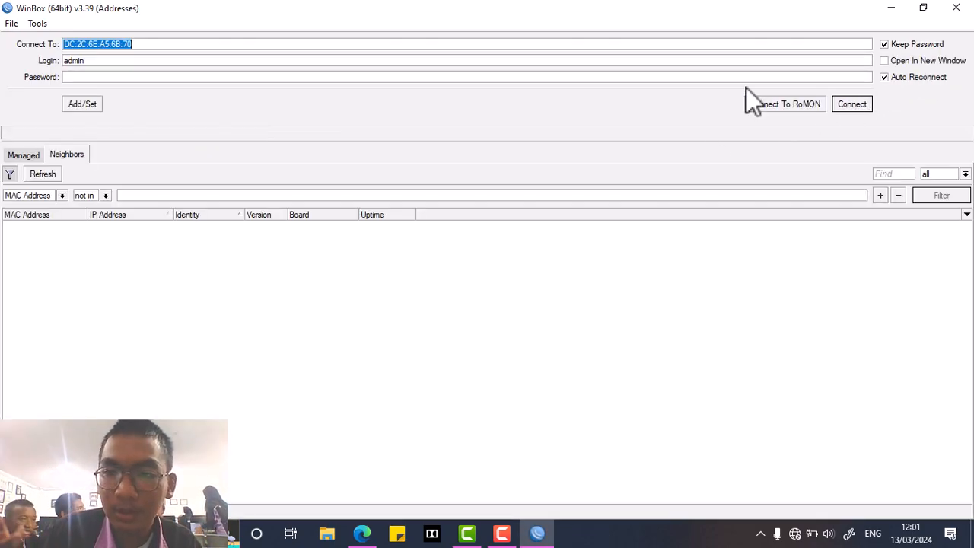
{"action": "left_click", "coordinate": [45, 172]}
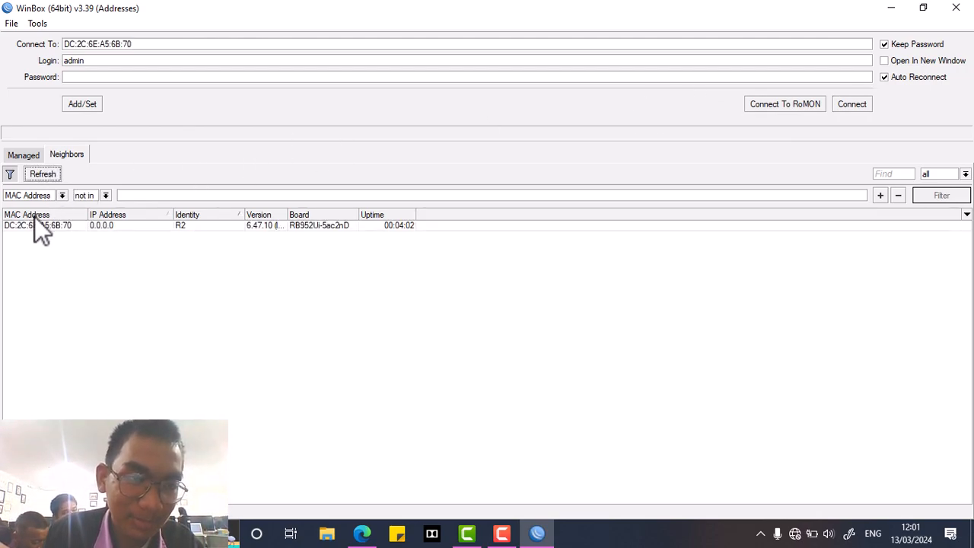
{"action": "left_click", "coordinate": [34, 224]}
{"action": "left_click", "coordinate": [851, 107]}
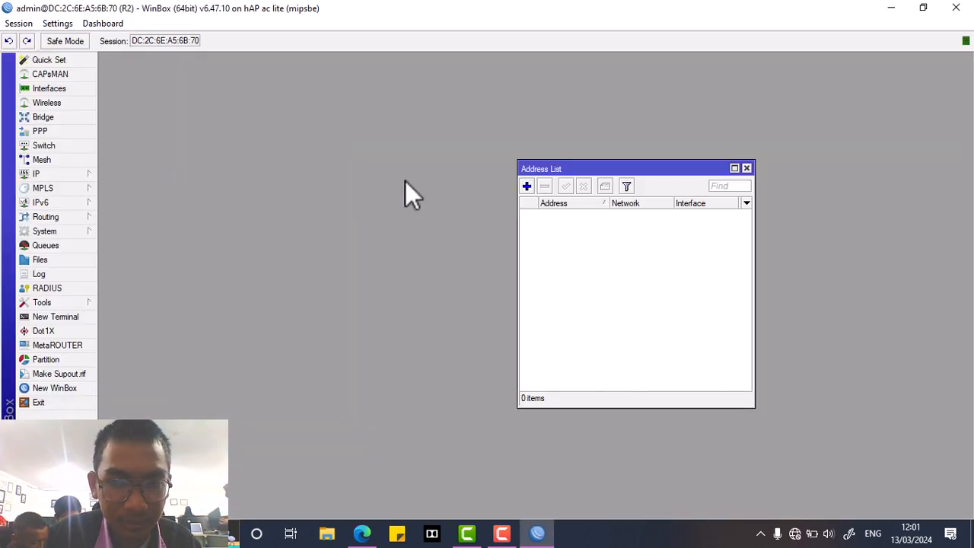
- Add the IP address 7.7.1.2/24 on interface ether1
{"action": "left_click", "coordinate": [526, 184]}
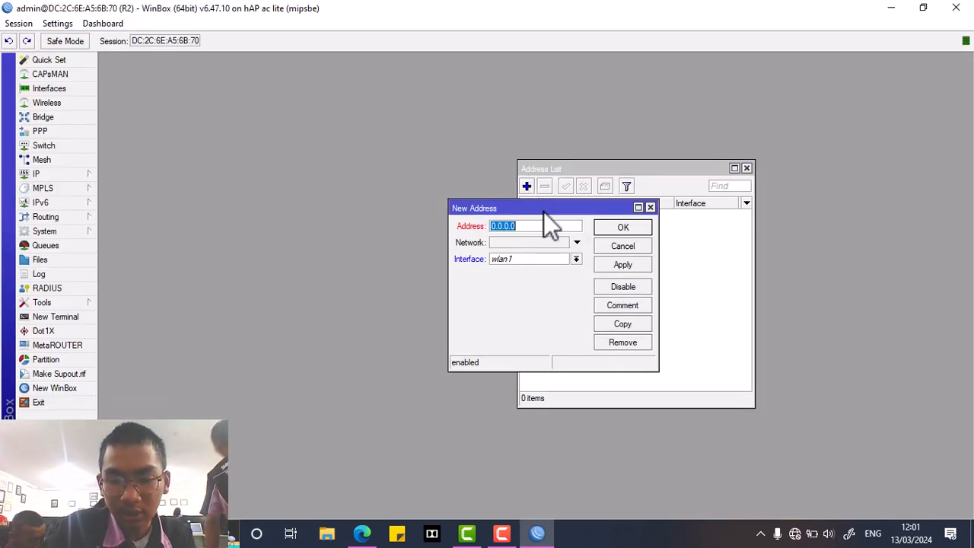
{"action": "type", "text": "7.7.1.2/24"}
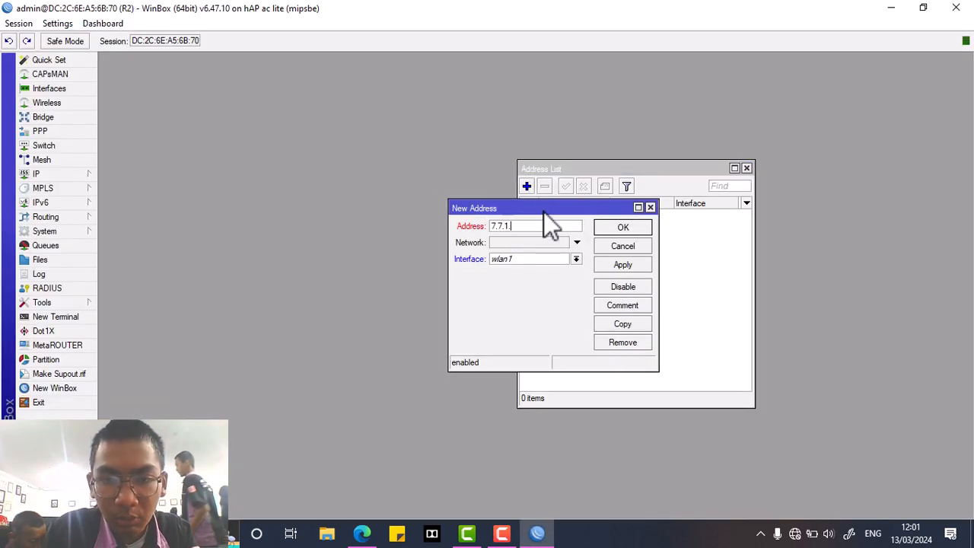
{"action": "left_click", "coordinate": [576, 259]}
{"action": "left_click", "coordinate": [552, 269]}
{"action": "left_click", "coordinate": [620, 265]}
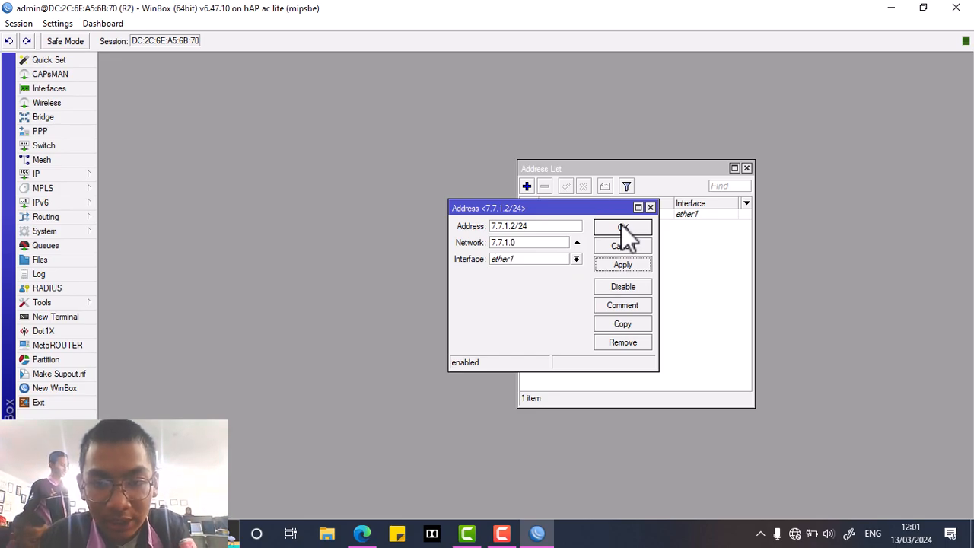
{"action": "left_click", "coordinate": [624, 227]}
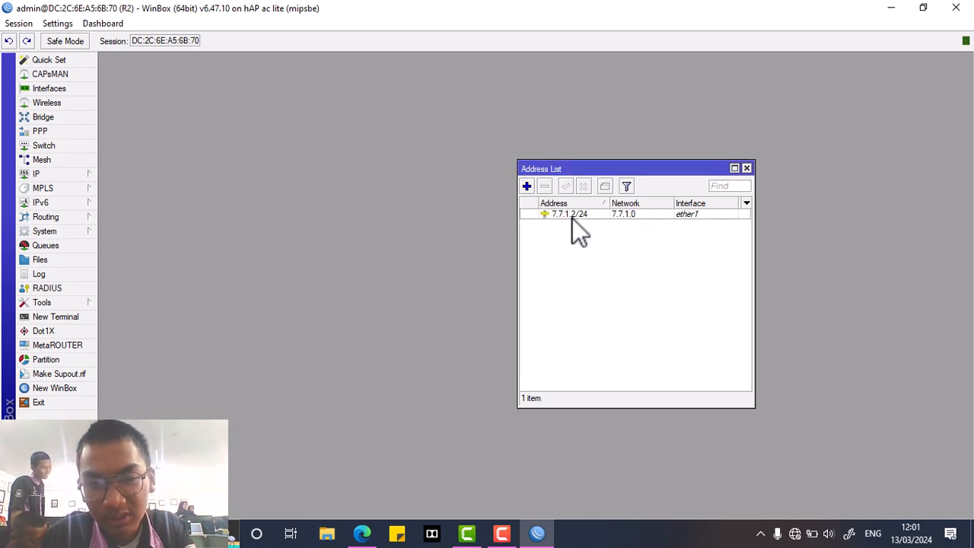
- Add the IP address 7.7.2.1 on interface ether2
{"action": "left_click", "coordinate": [527, 186]}
{"action": "type", "text": "7.7.2.1"}
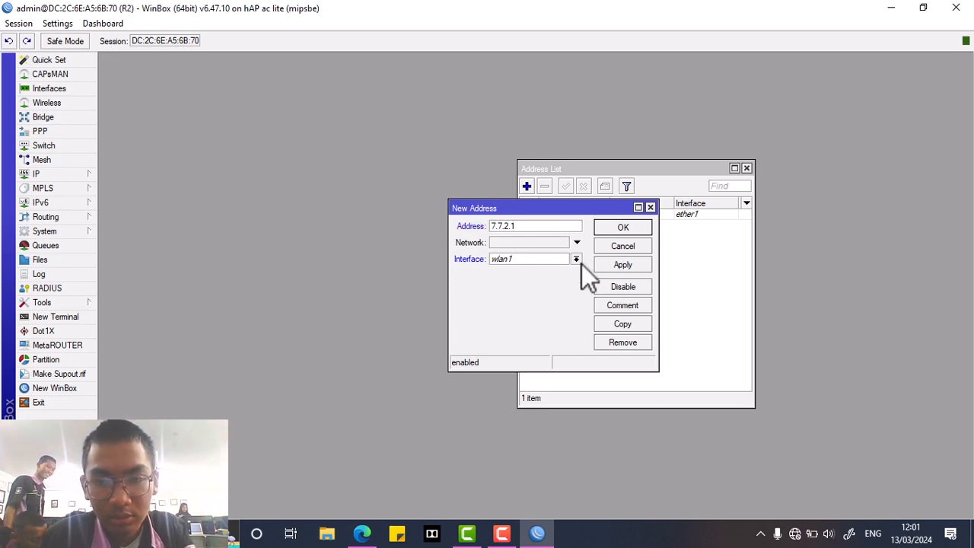
{"action": "left_click", "coordinate": [577, 260]}
{"action": "left_click", "coordinate": [530, 281]}
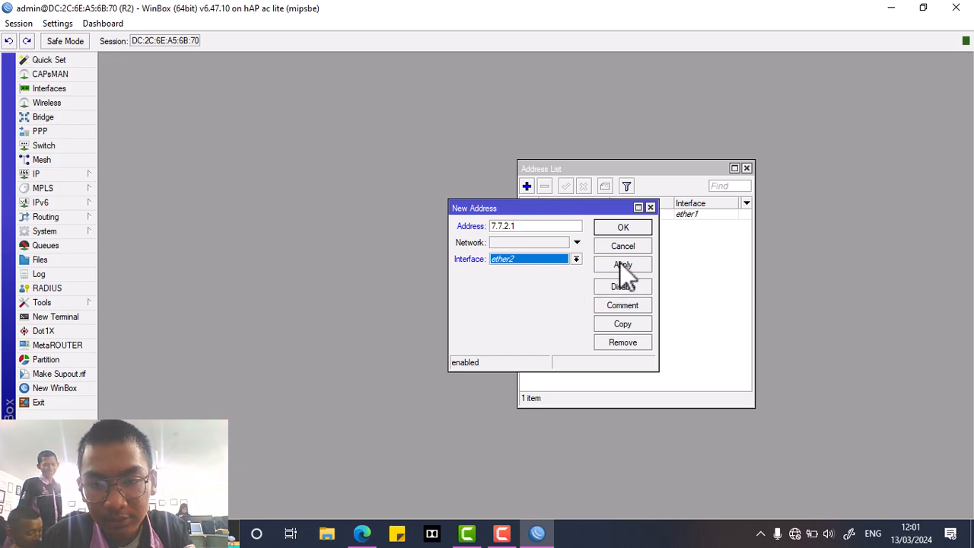
{"action": "left_click", "coordinate": [620, 264]}
{"action": "left_click", "coordinate": [624, 228]}
{"action": "left_click", "coordinate": [526, 186]}
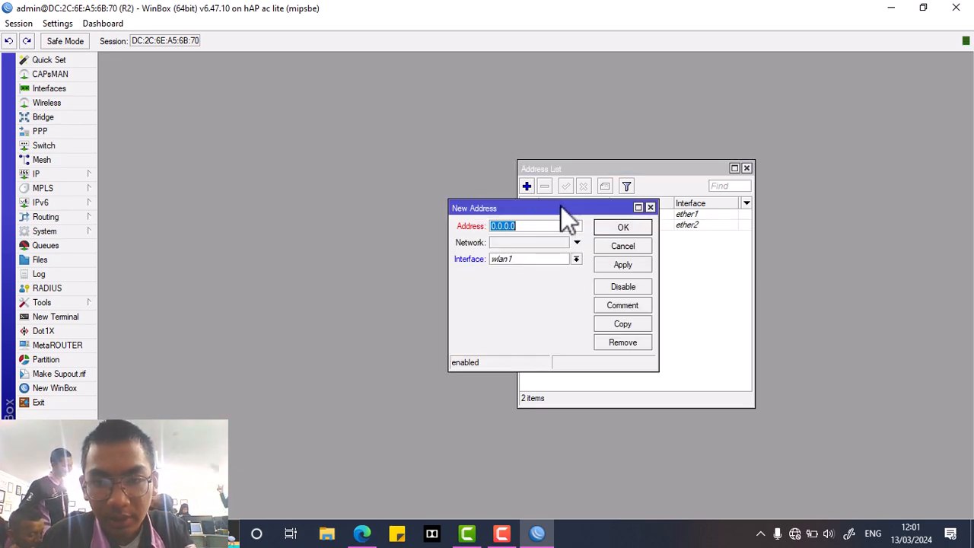
{"action": "left_click", "coordinate": [650, 208]}
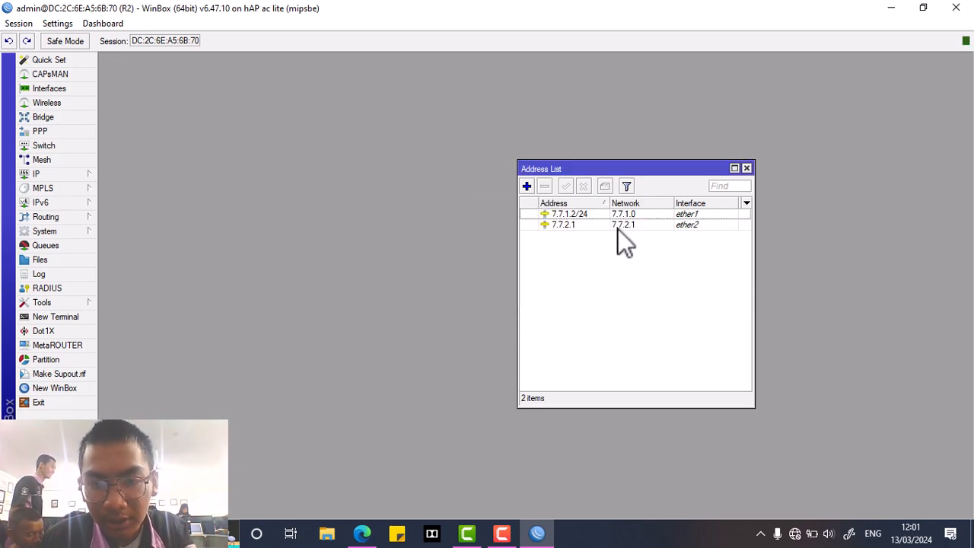
- Correct the ether2 address by adding the prefix length, making it 7.7.2.1/24
{"action": "double_click", "coordinate": [618, 227]}
{"action": "left_click", "coordinate": [546, 222]}
{"action": "type", "text": "/24"}
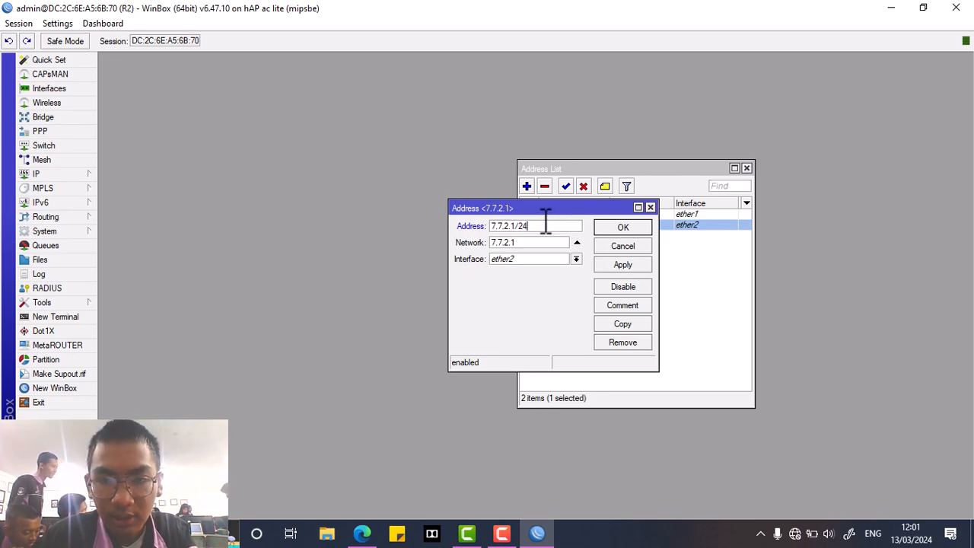
{"action": "left_click", "coordinate": [622, 263]}
{"action": "left_click", "coordinate": [618, 227]}
- Add the IP address 192.168.44.1/24 on interface ether4
{"action": "left_click", "coordinate": [527, 186]}
{"action": "type", "text": "192"}
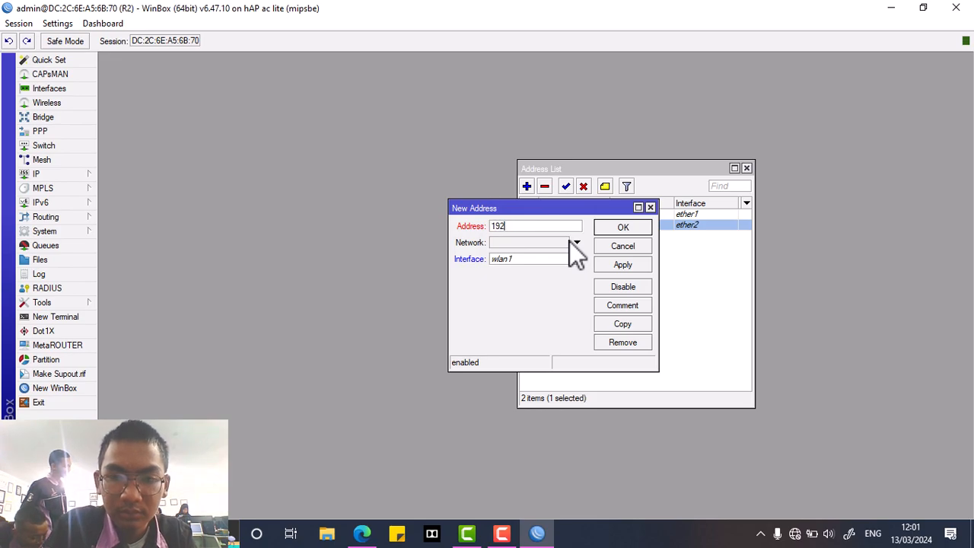
{"action": "type", "text": ".168.44.1"}
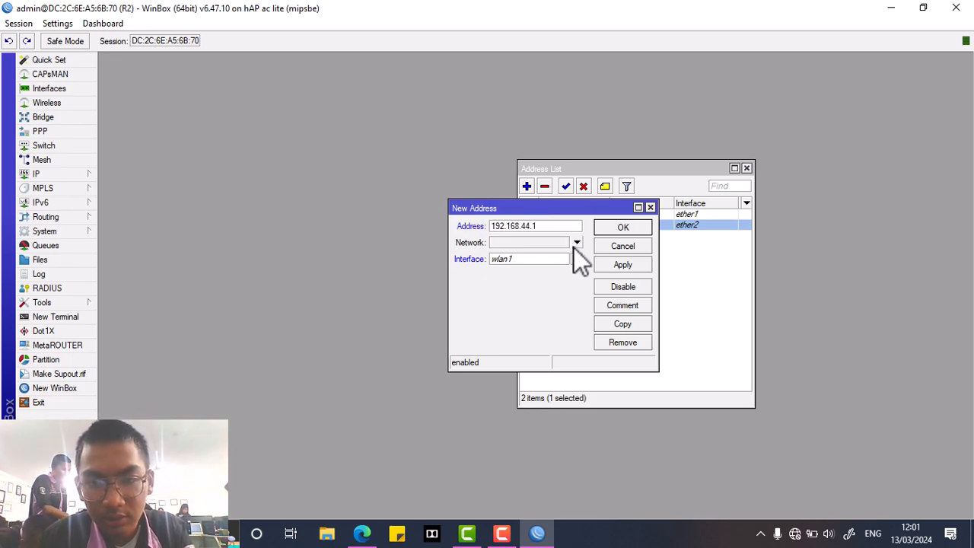
{"action": "left_click", "coordinate": [575, 259]}
{"action": "left_click", "coordinate": [529, 294]}
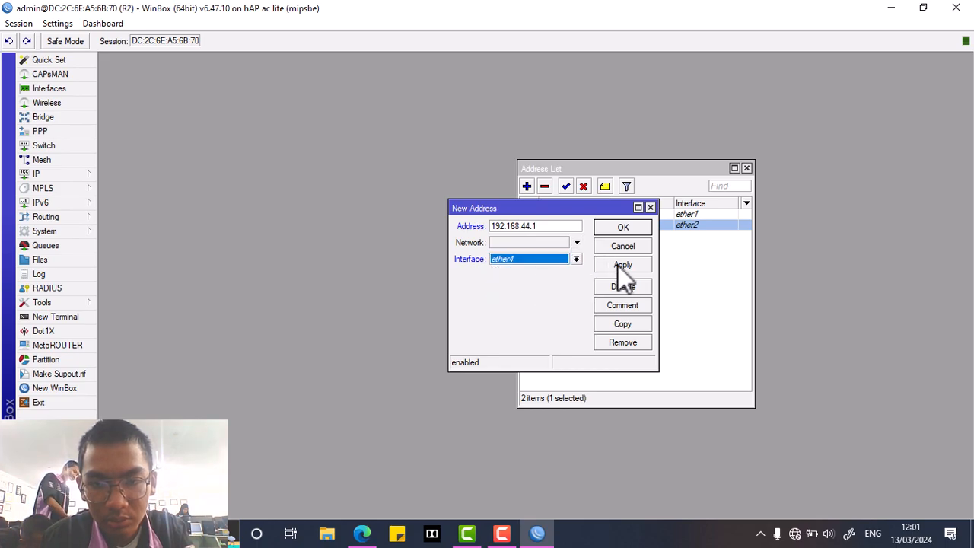
{"action": "left_click", "coordinate": [619, 265]}
{"action": "left_click", "coordinate": [561, 226]}
{"action": "type", "text": "/24"}
{"action": "left_click", "coordinate": [618, 266]}
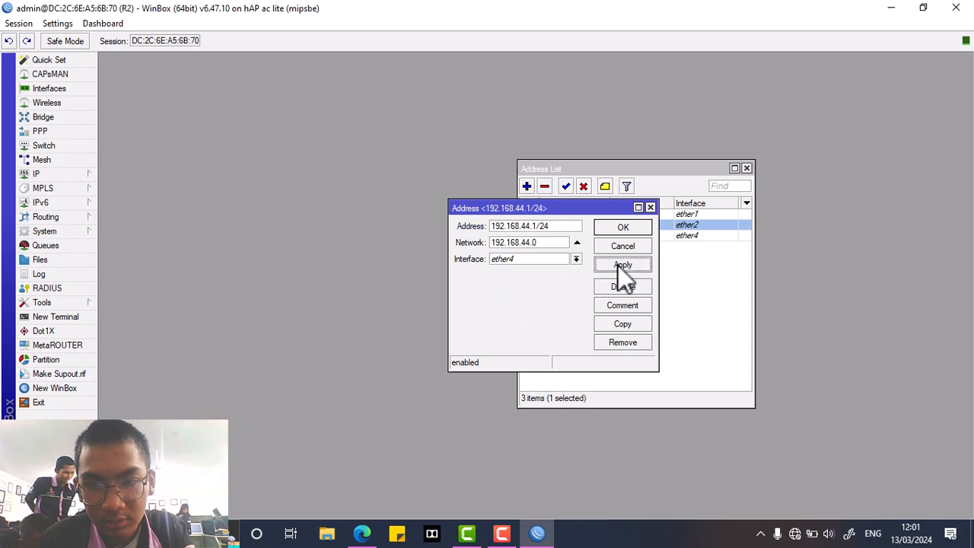
{"action": "left_click", "coordinate": [615, 227]}
{"action": "left_click", "coordinate": [587, 234]}
{"action": "left_click", "coordinate": [584, 224]}
{"action": "left_click", "coordinate": [581, 207]}
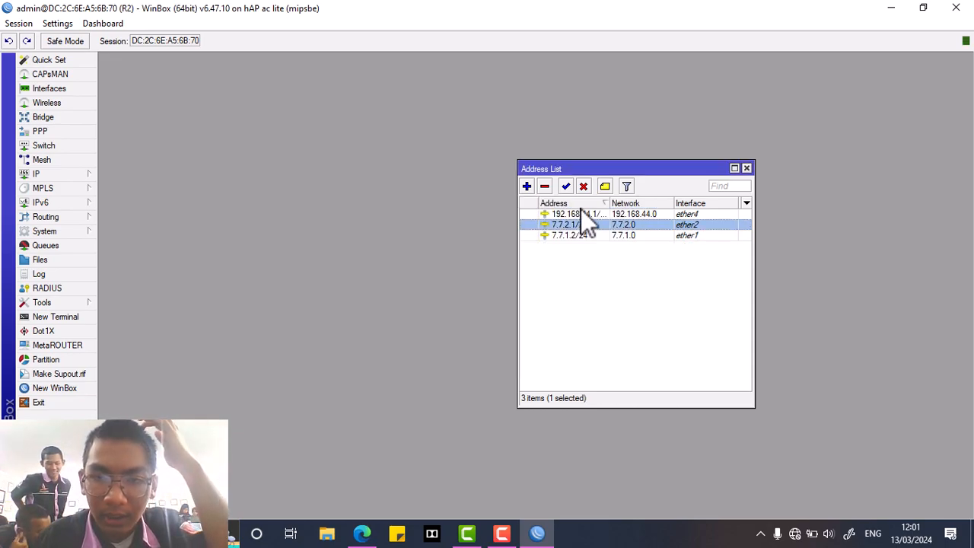
{"action": "left_click", "coordinate": [573, 206]}
{"action": "left_click", "coordinate": [579, 215]}
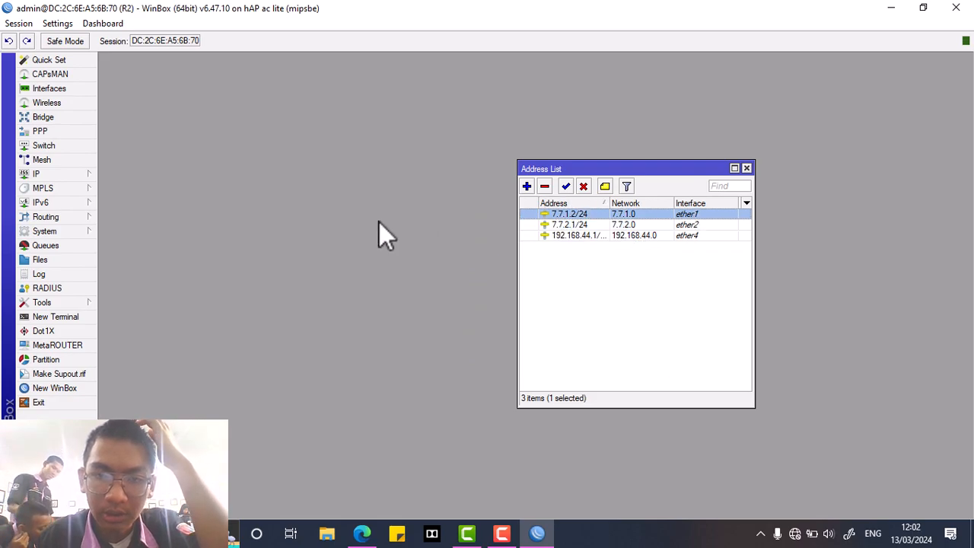
- Set up a DHCP server on interface ether4 with DHCP Setup, accepting the proposed values for the remaining settings
{"action": "left_click", "coordinate": [54, 177]}
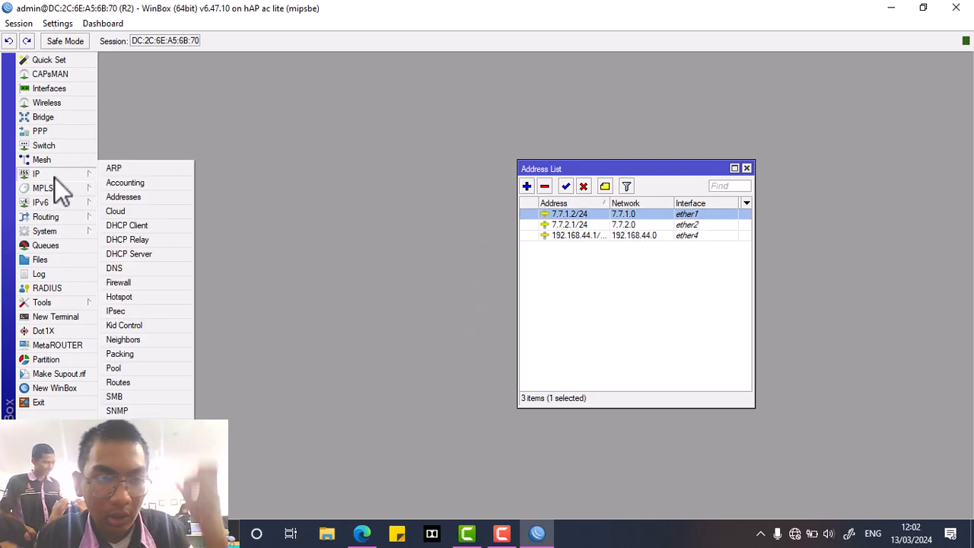
{"action": "left_click", "coordinate": [146, 252]}
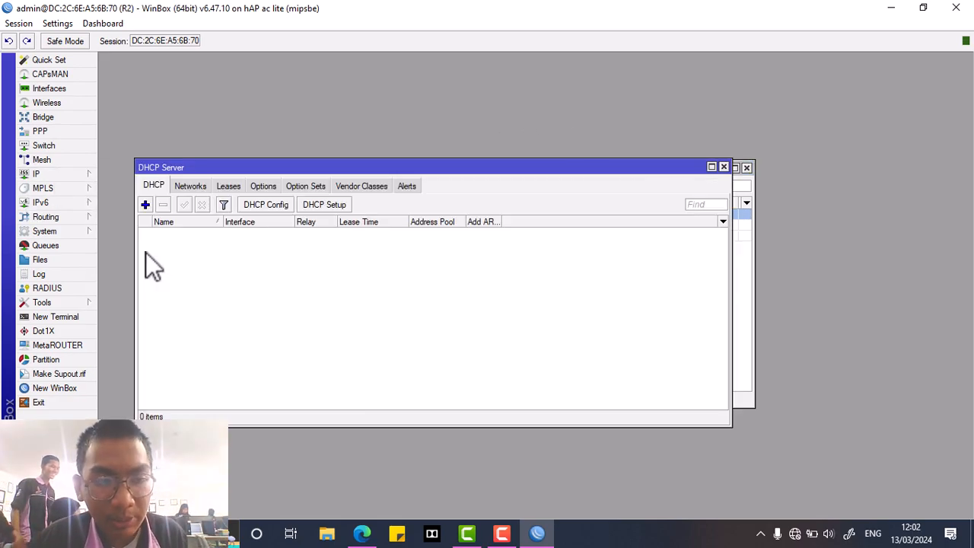
{"action": "left_click", "coordinate": [328, 207]}
{"action": "left_click", "coordinate": [569, 283]}
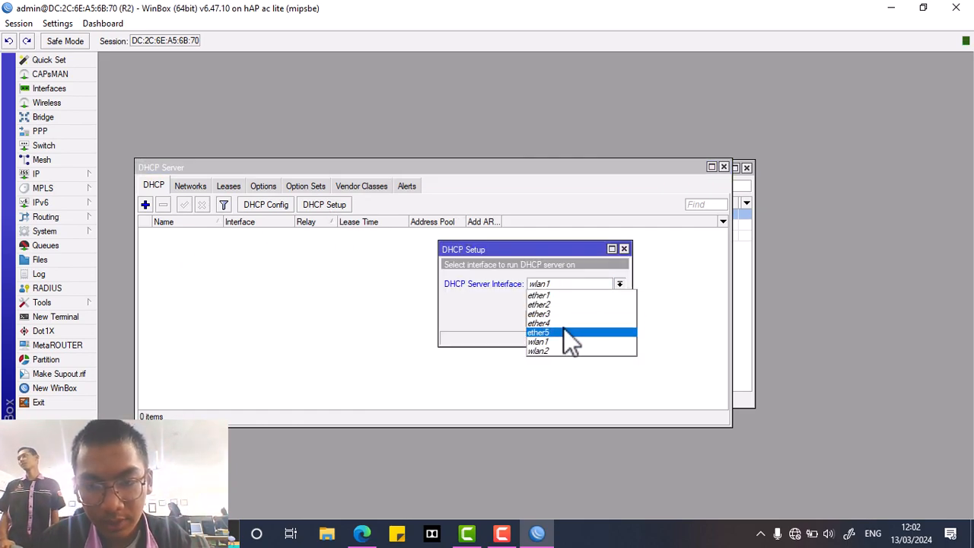
{"action": "left_click", "coordinate": [567, 333]}
{"action": "left_click", "coordinate": [569, 319]}
{"action": "left_click", "coordinate": [540, 319]}
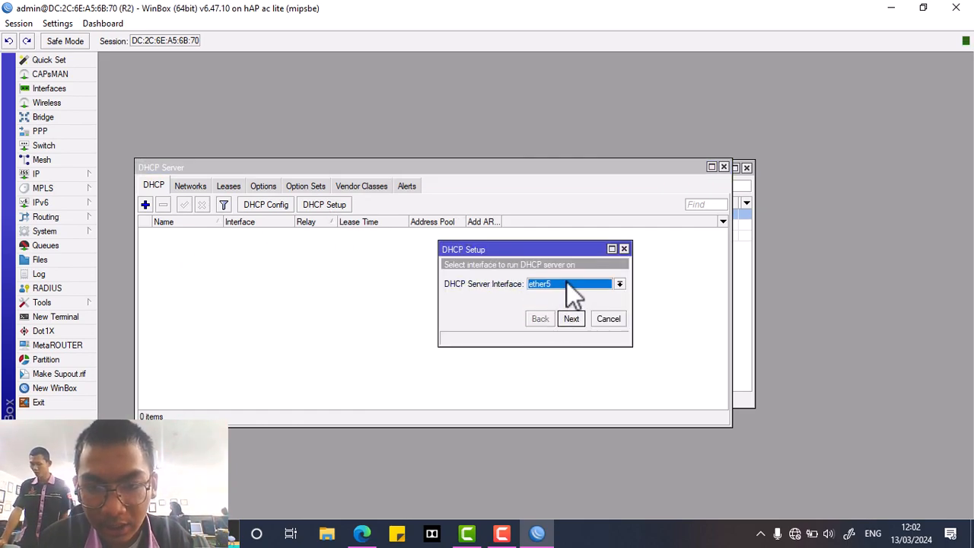
{"action": "left_click", "coordinate": [569, 283]}
{"action": "left_click", "coordinate": [562, 328]}
{"action": "left_click", "coordinate": [564, 319]}
{"action": "left_click", "coordinate": [569, 318]}
{"action": "left_click", "coordinate": [570, 318]}
{"action": "left_click", "coordinate": [571, 318]}
{"action": "left_click", "coordinate": [571, 318]}
{"action": "left_click", "coordinate": [570, 318]}
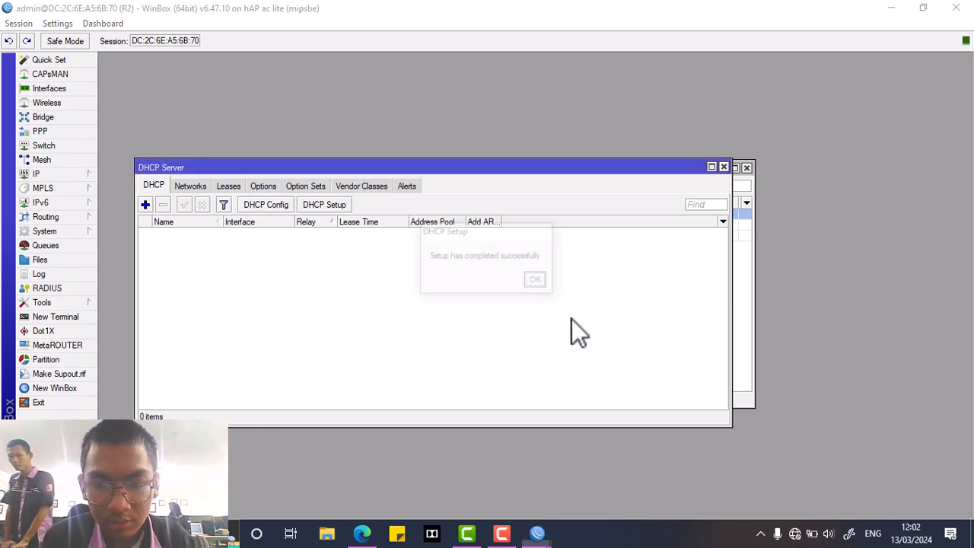
{"action": "left_click", "coordinate": [538, 282]}
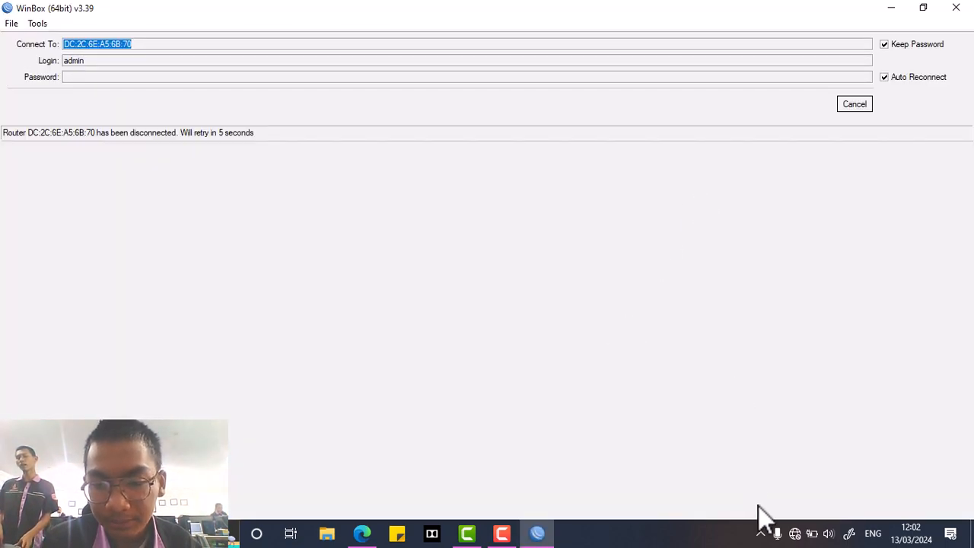
- Switch to the Windows network connections and check the IPv4 address details of the Ethernet adapter
{"action": "left_click", "coordinate": [795, 534]}
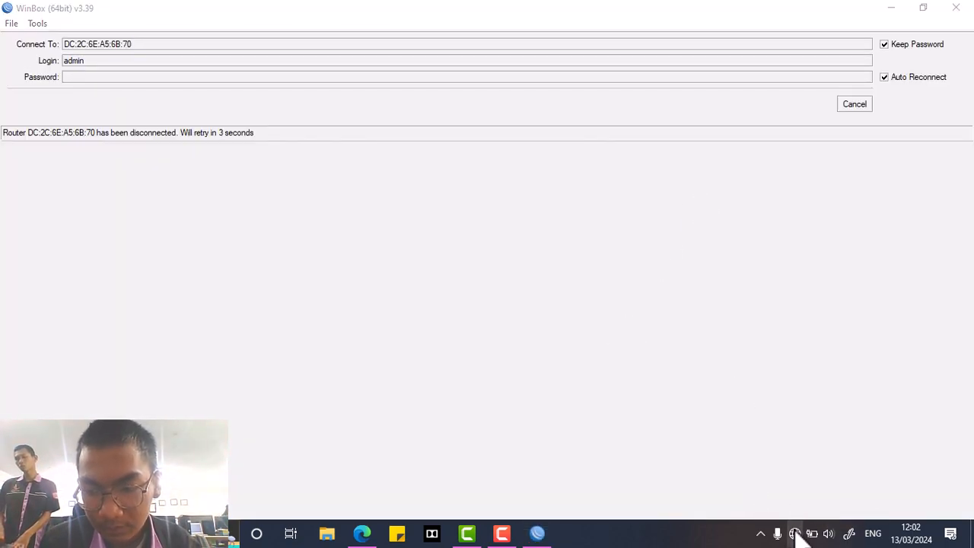
{"action": "right_click", "coordinate": [799, 534]}
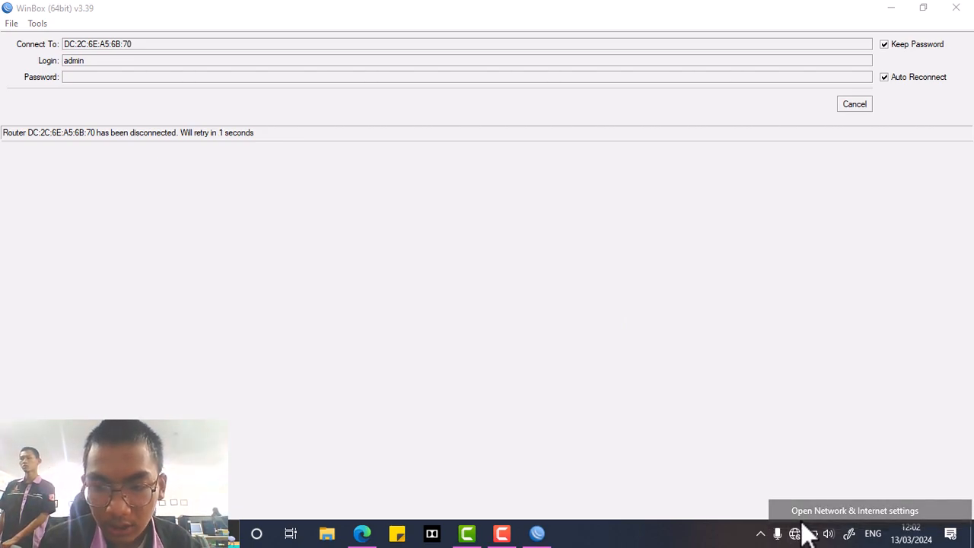
{"action": "left_click", "coordinate": [807, 512]}
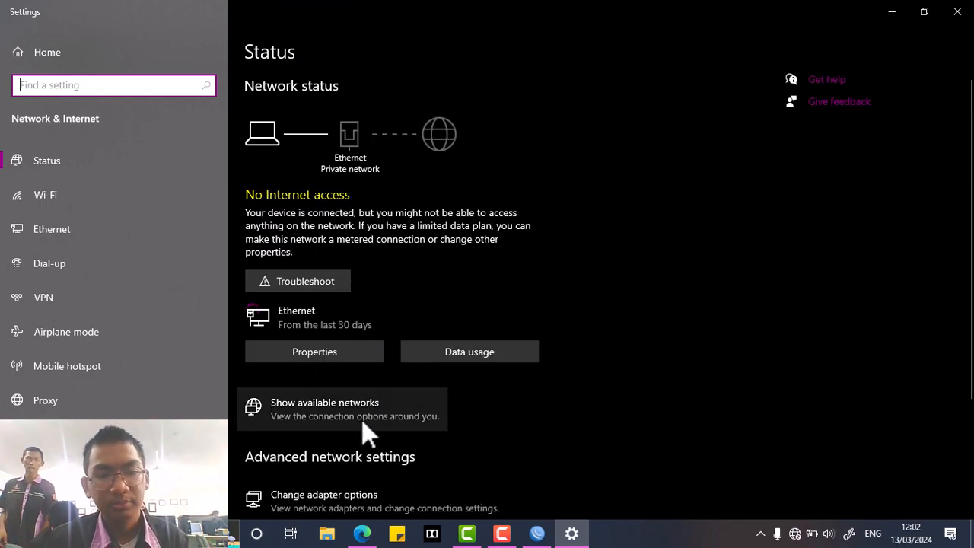
{"action": "left_click", "coordinate": [321, 499]}
{"action": "left_click", "coordinate": [273, 180]}
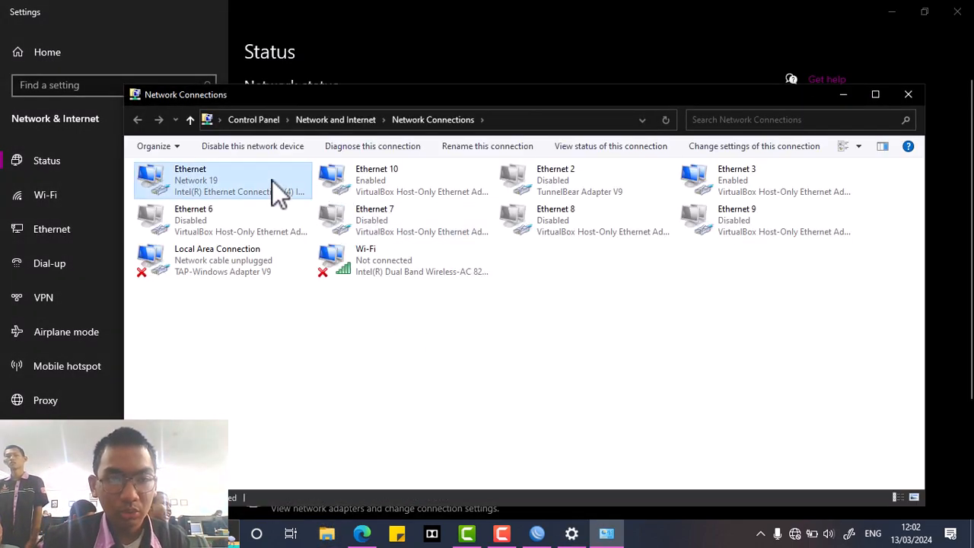
{"action": "double_click", "coordinate": [272, 181]}
{"action": "left_click", "coordinate": [382, 253]}
{"action": "left_click", "coordinate": [505, 245]}
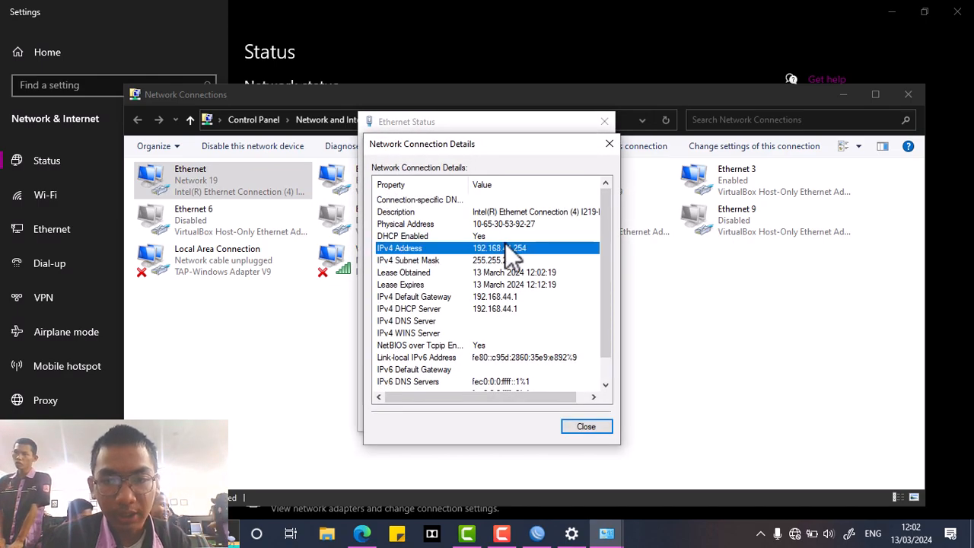
{"action": "left_click", "coordinate": [609, 144]}
{"action": "left_click", "coordinate": [604, 122]}
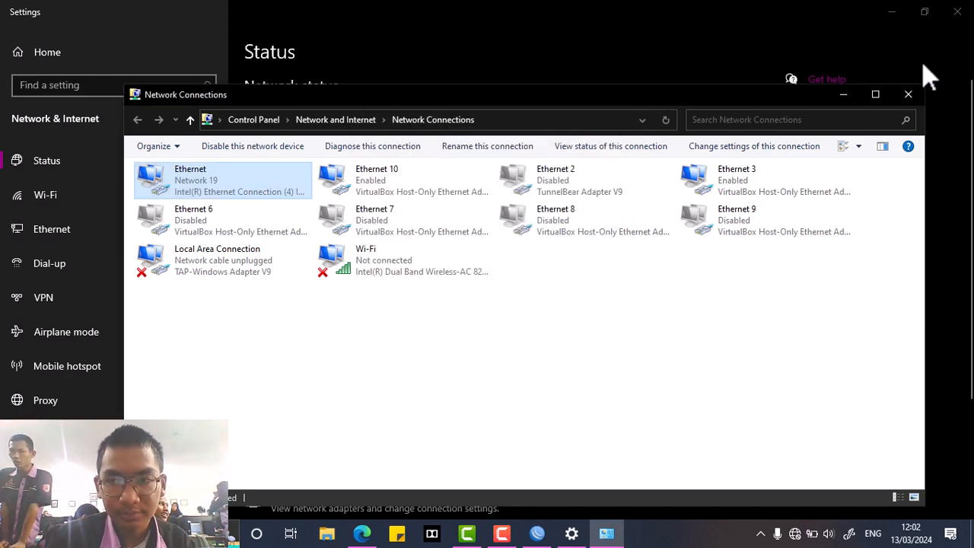
{"action": "left_click", "coordinate": [908, 94]}
{"action": "left_click", "coordinate": [956, 11]}
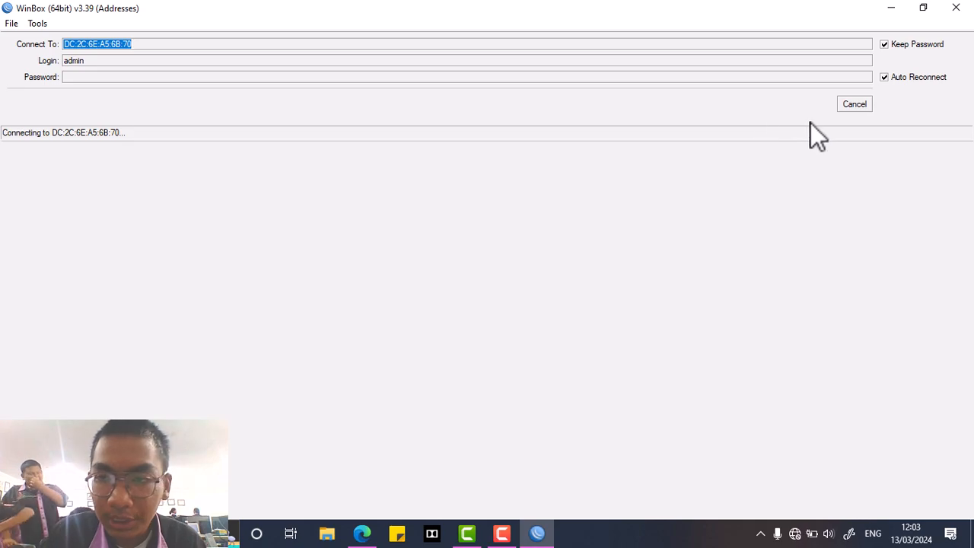
- Stop reconnecting to R2 and connect to the neighbouring router DC:2C:6E:C4:9F:12, dismissing the password change request
{"action": "left_click", "coordinate": [849, 105]}
{"action": "left_click", "coordinate": [44, 175]}
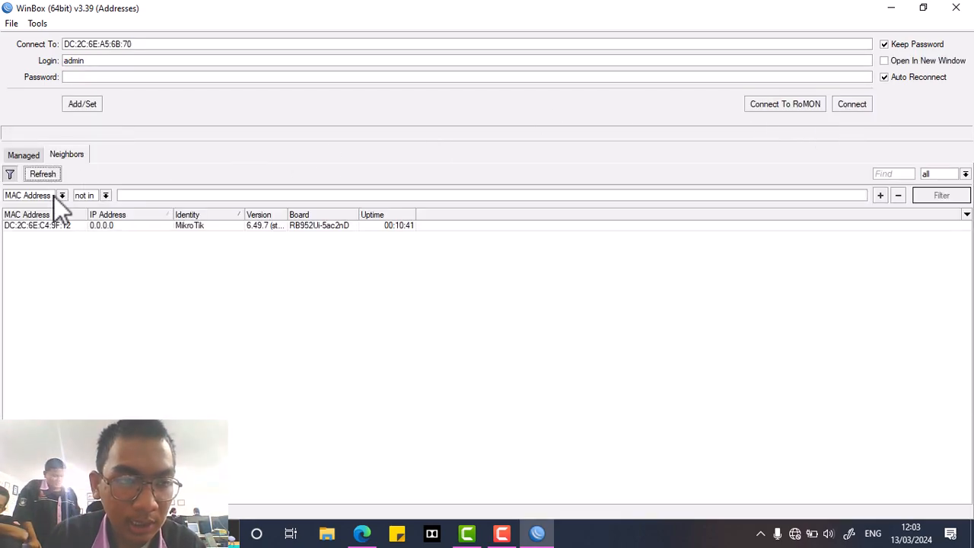
{"action": "left_click", "coordinate": [55, 223]}
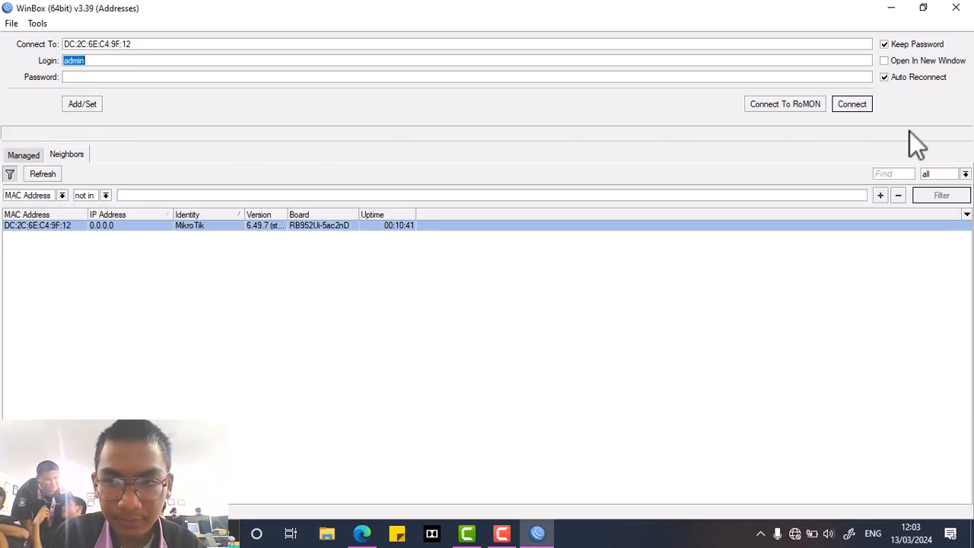
{"action": "left_click", "coordinate": [853, 107]}
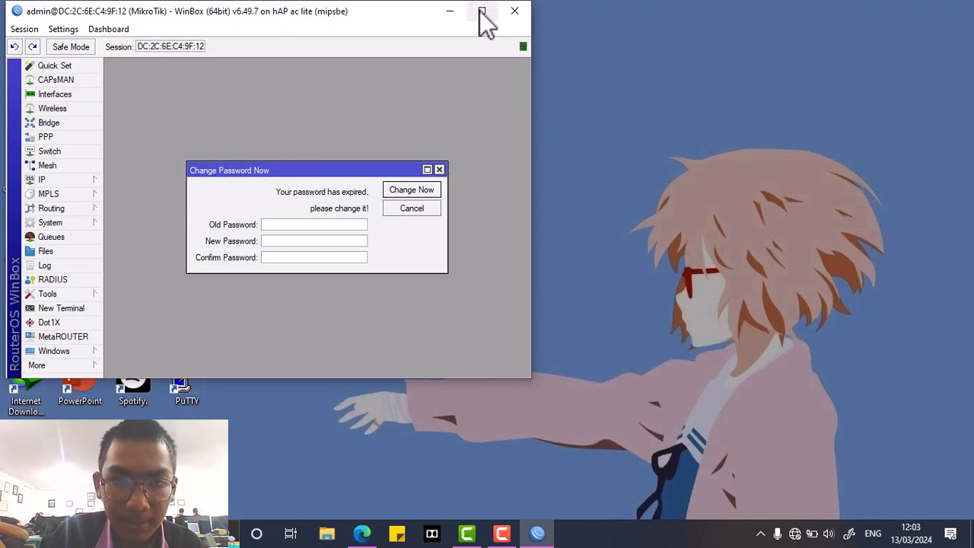
{"action": "left_click", "coordinate": [482, 11]}
{"action": "left_click", "coordinate": [435, 164]}
- Open the IP address list and set the router's identity to R3
{"action": "left_click", "coordinate": [71, 175]}
{"action": "left_click", "coordinate": [137, 180]}
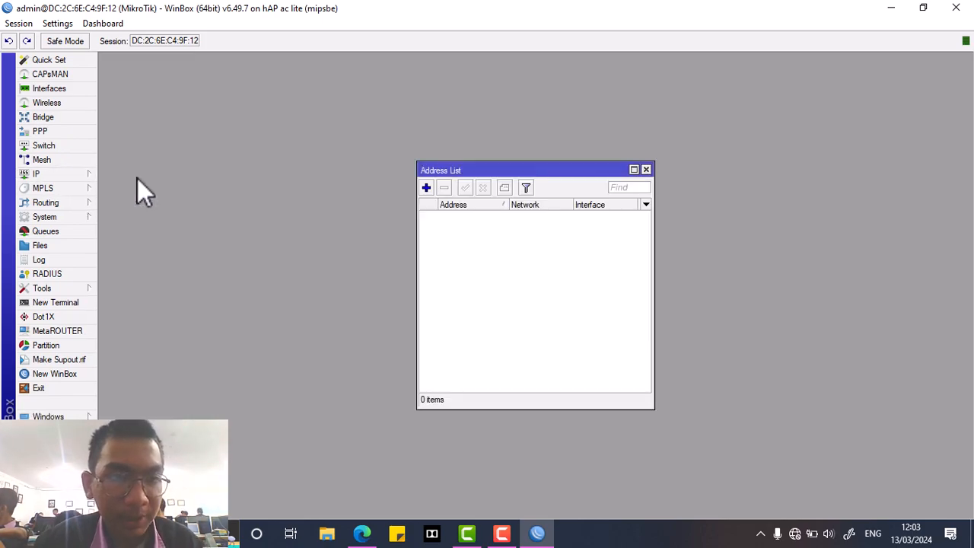
{"action": "left_click", "coordinate": [83, 174]}
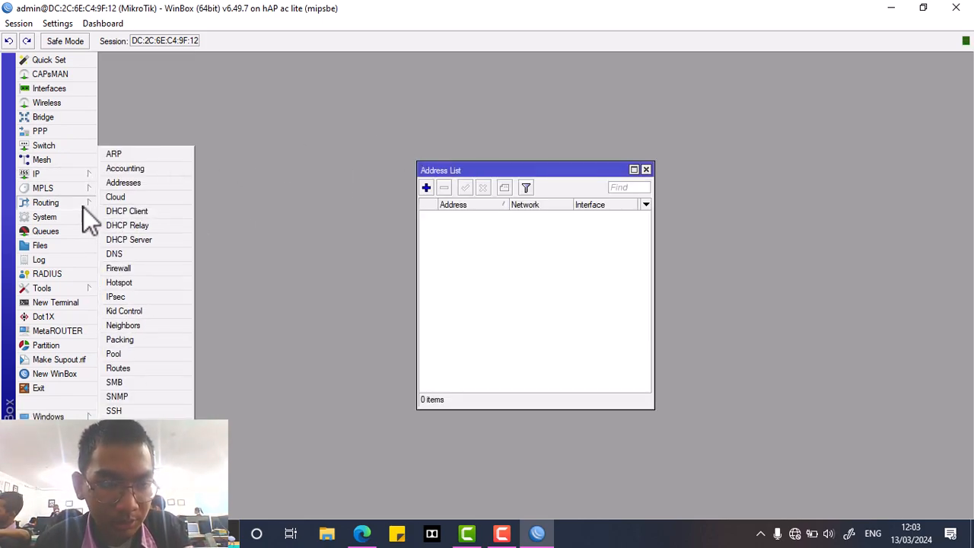
{"action": "left_click", "coordinate": [76, 217]}
{"action": "left_click", "coordinate": [151, 255]}
{"action": "type", "text": "R3"}
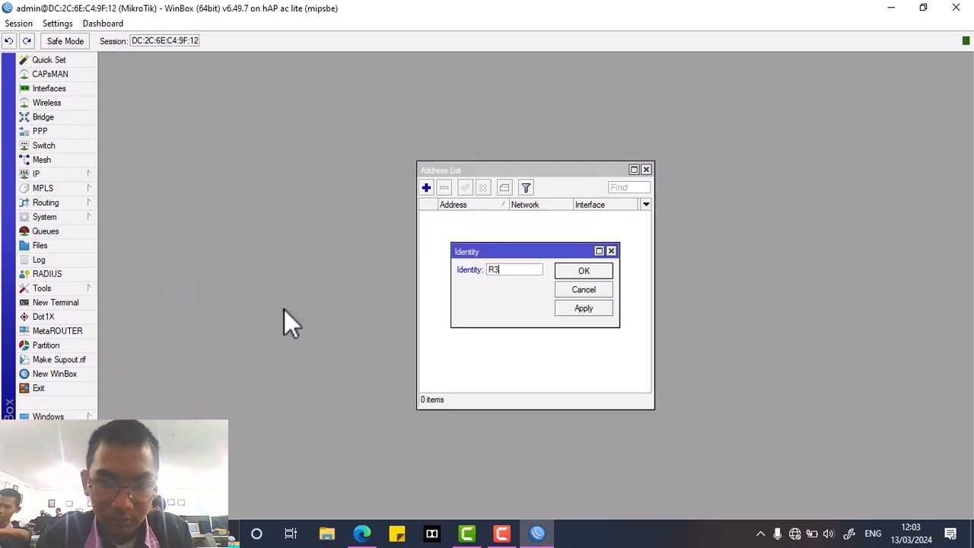
{"action": "left_click", "coordinate": [591, 308]}
{"action": "left_click", "coordinate": [588, 273]}
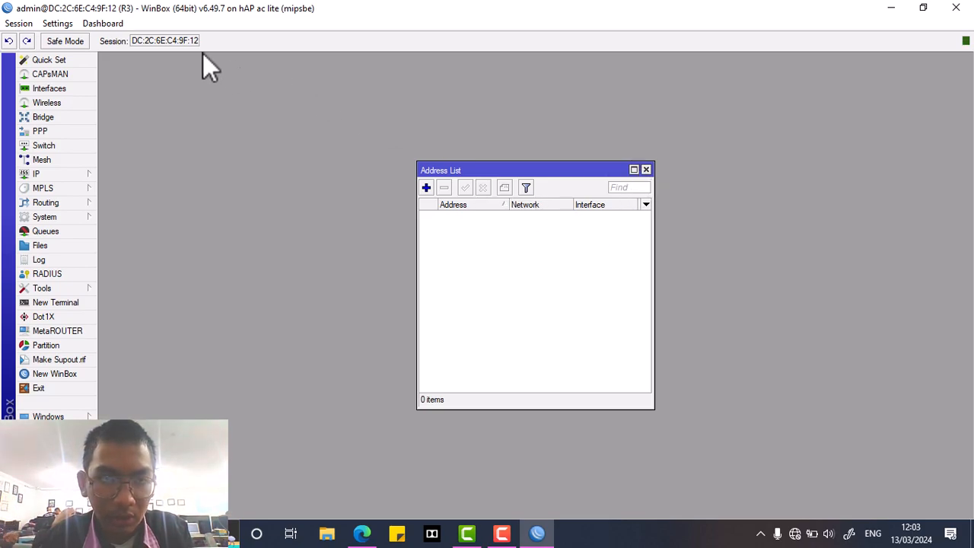
- Try to add the IP address 7.7.2.2/24 on interface ether1
{"action": "left_click", "coordinate": [427, 188]}
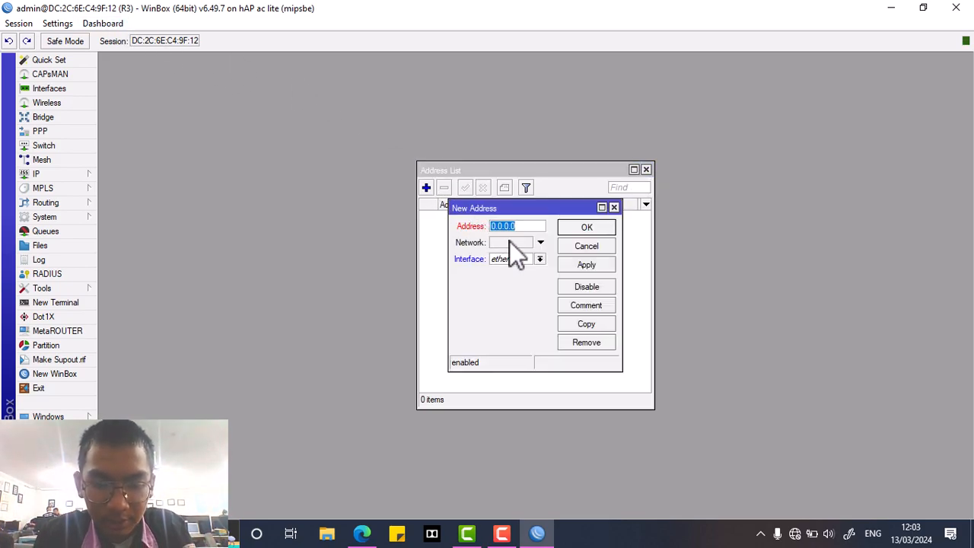
{"action": "type", "text": "7.7.2.2/24"}
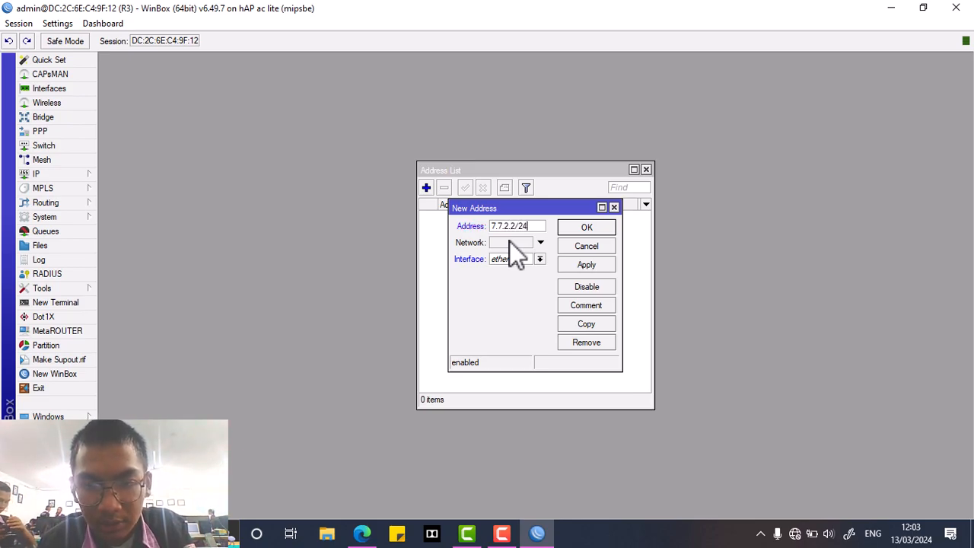
{"action": "left_click", "coordinate": [515, 257]}
{"action": "left_click", "coordinate": [592, 261]}
{"action": "left_click", "coordinate": [592, 258]}
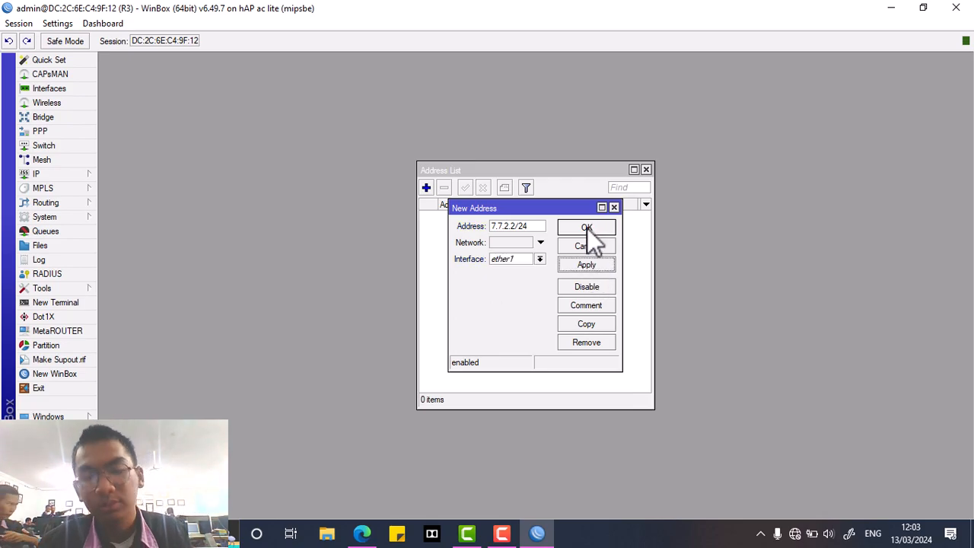
{"action": "left_click", "coordinate": [586, 228]}
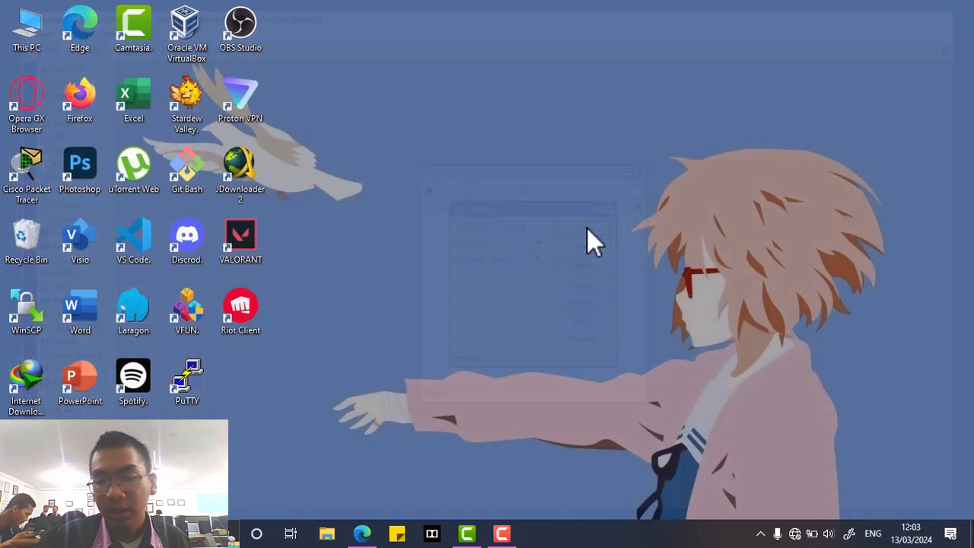
- Refresh the neighbour list and reconnect to router R3, dismissing the password change request
{"action": "left_click", "coordinate": [853, 104]}
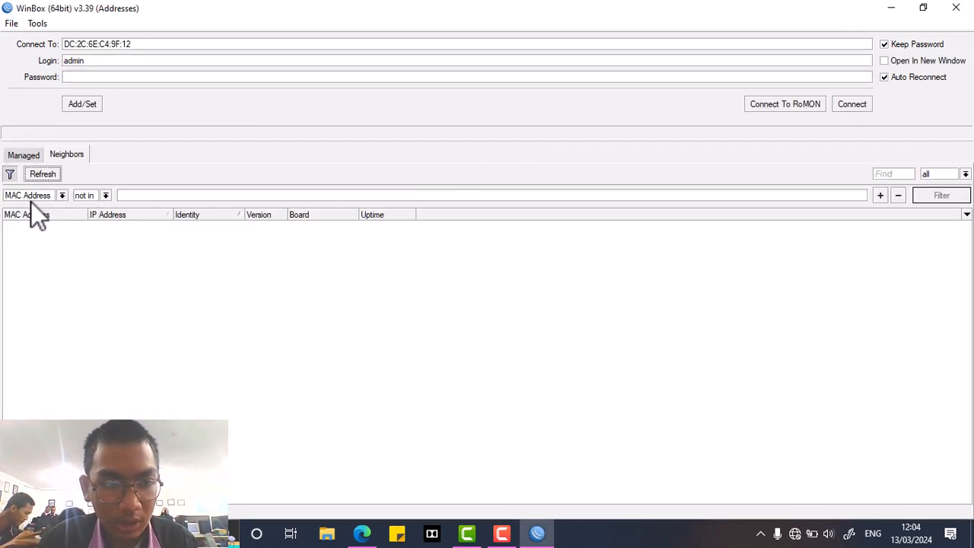
{"action": "left_click", "coordinate": [42, 174]}
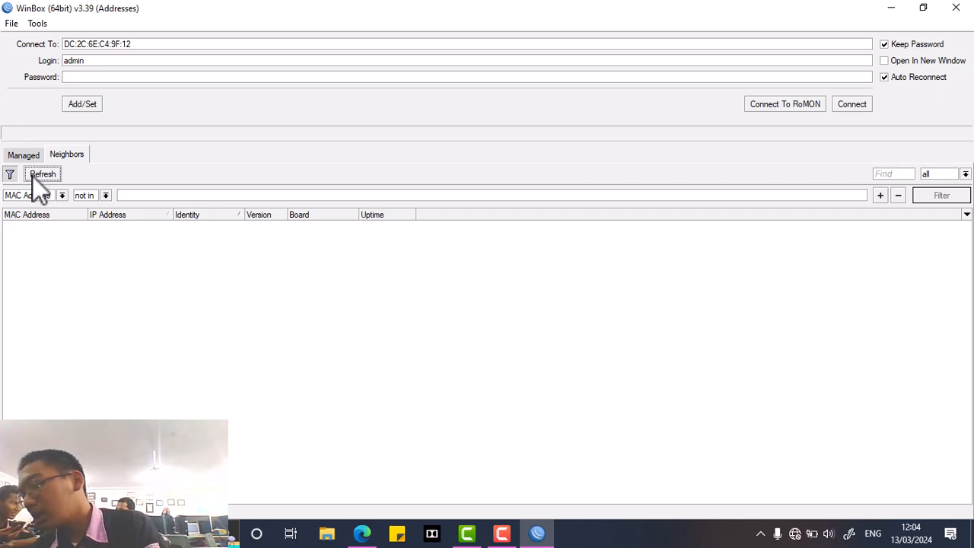
{"action": "left_click", "coordinate": [38, 222]}
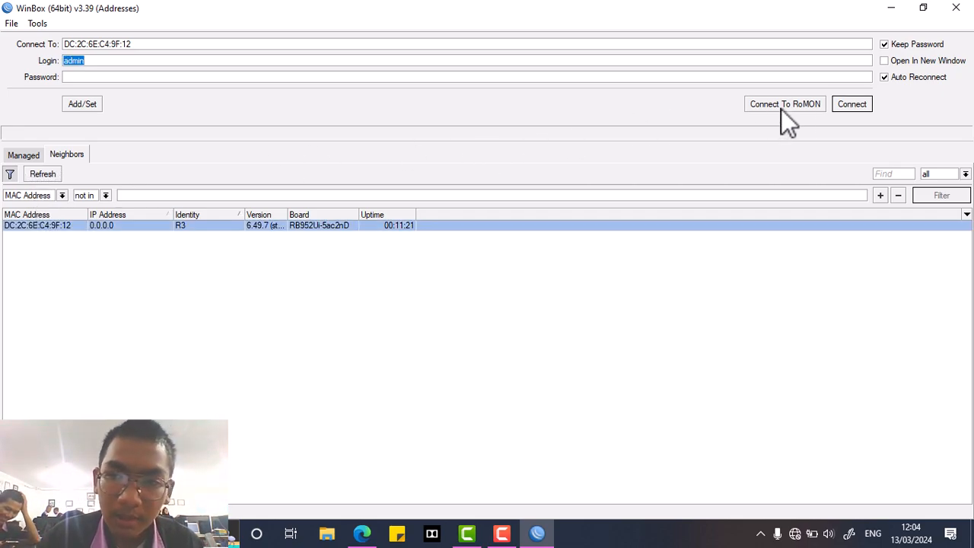
{"action": "left_click", "coordinate": [853, 104]}
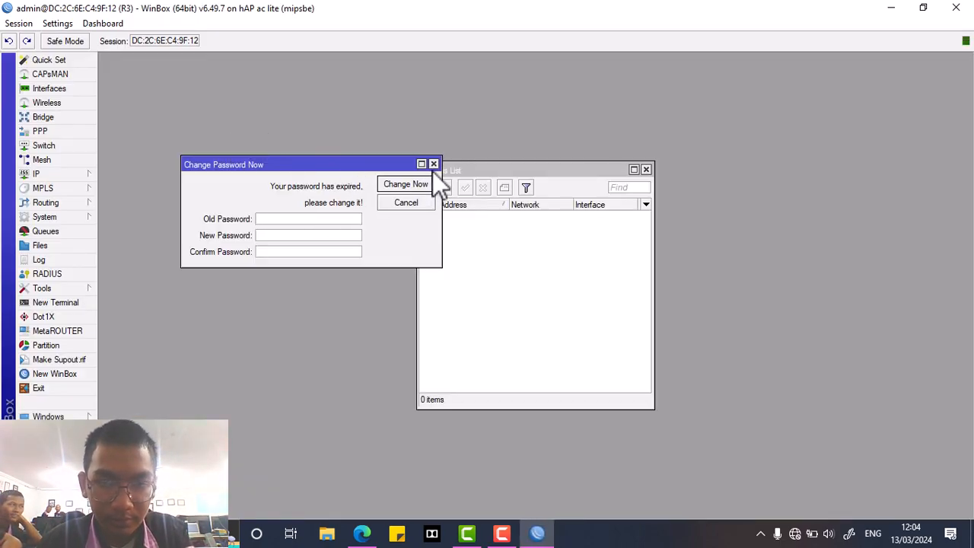
{"action": "left_click", "coordinate": [433, 164]}
- Add the IP address 7.7.2.2/24 on interface ether1 of R3
{"action": "left_click", "coordinate": [427, 187]}
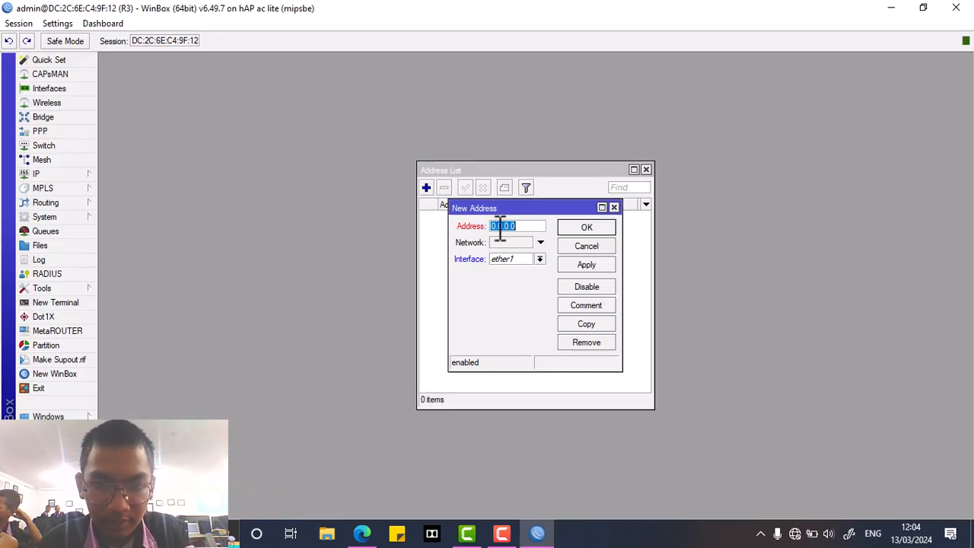
{"action": "type", "text": "7.7."}
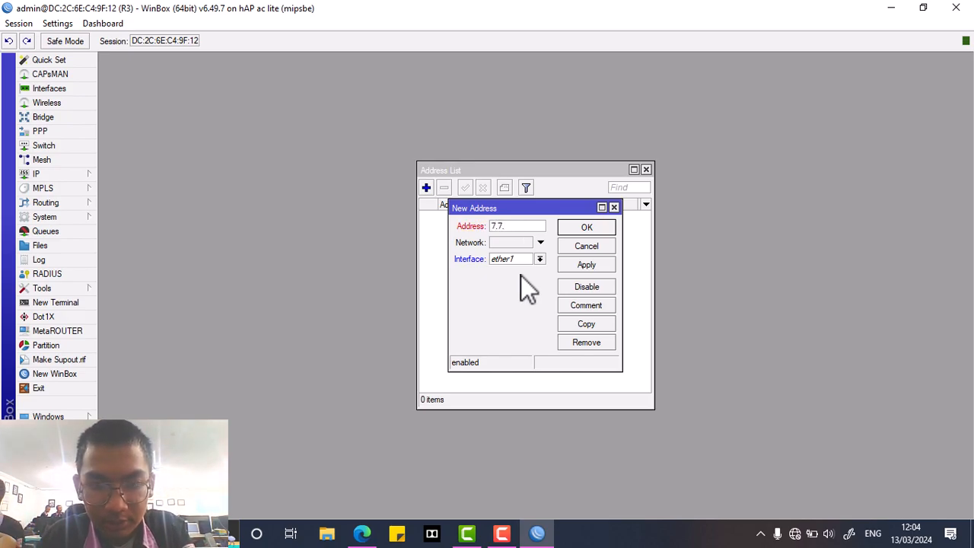
{"action": "type", "text": "2.2/24"}
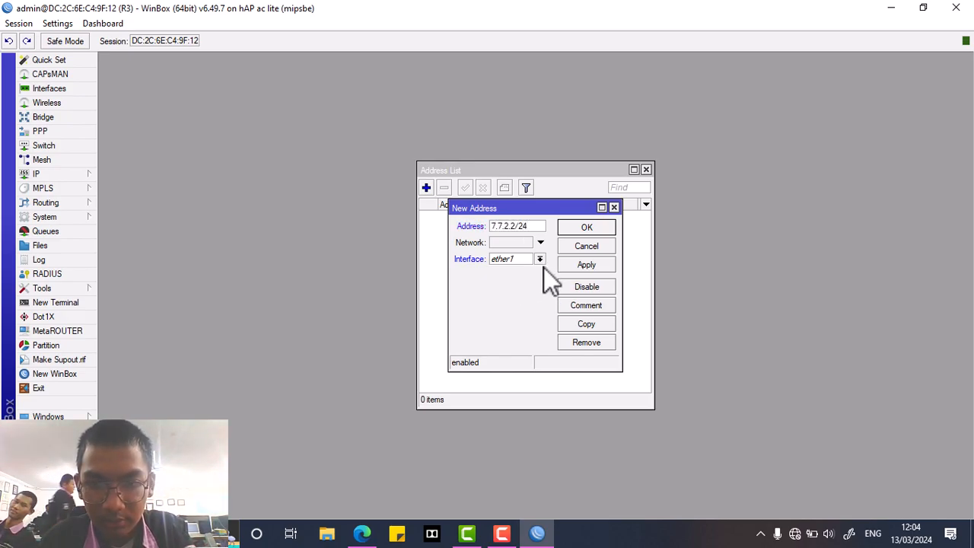
{"action": "left_click", "coordinate": [586, 265]}
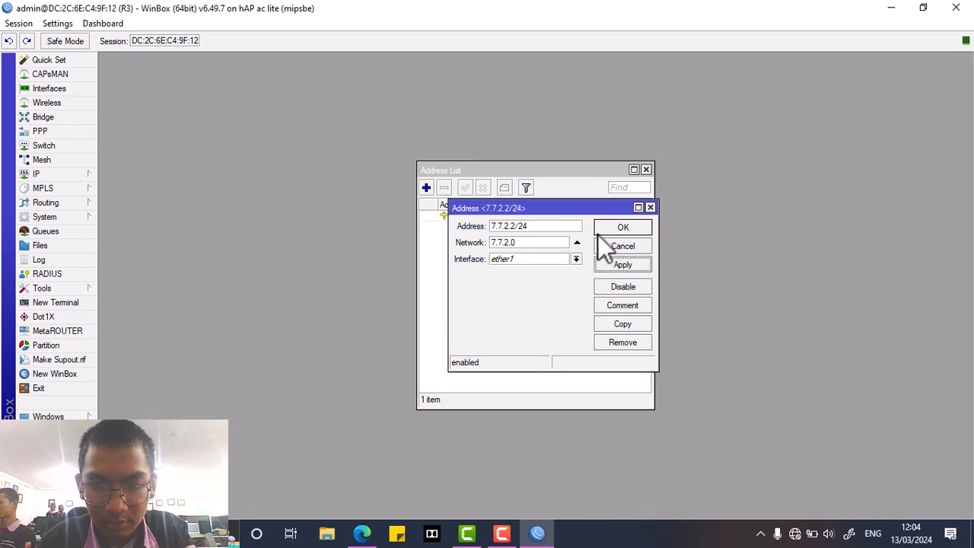
{"action": "left_click", "coordinate": [601, 228]}
- Add the IP address 192.168.40.1/24 on interface ether2 of R3
{"action": "left_click", "coordinate": [427, 188]}
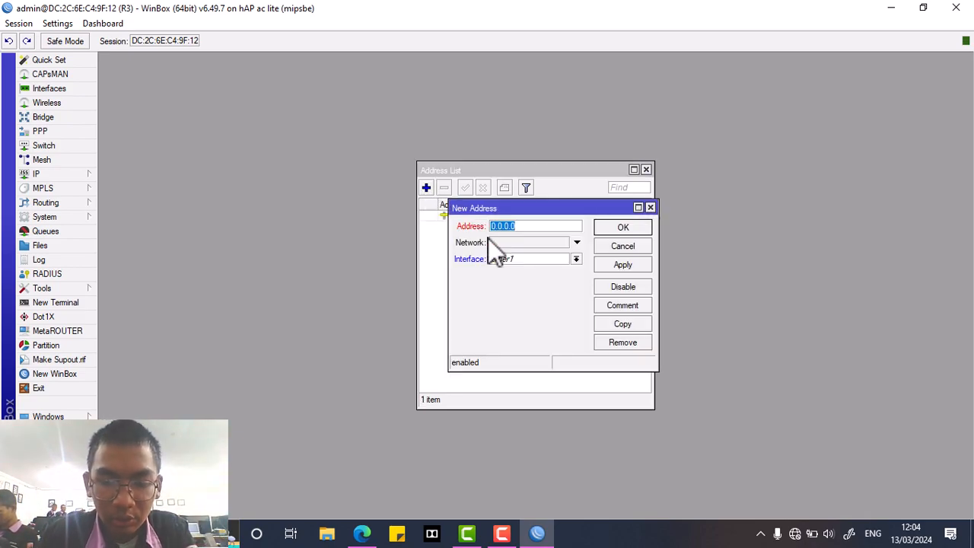
{"action": "type", "text": "192.168."}
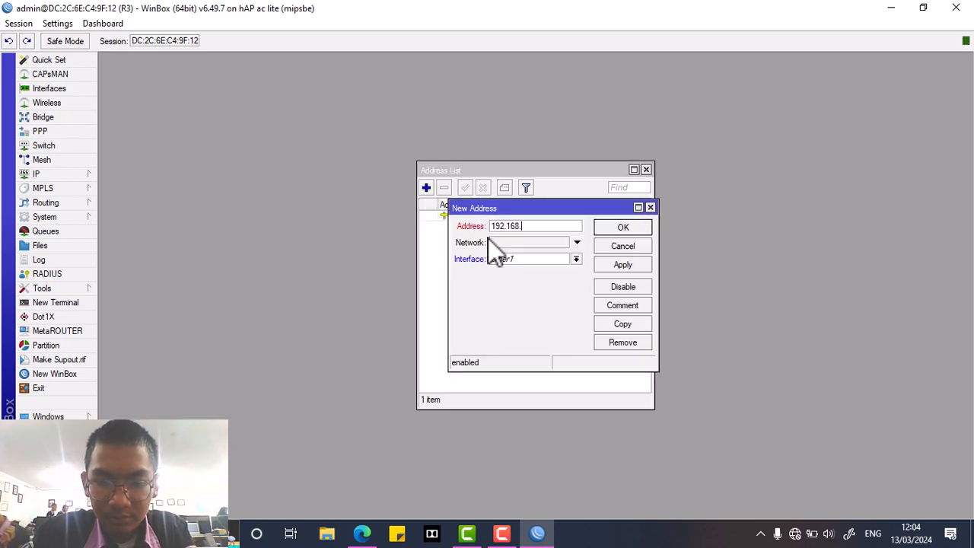
{"action": "type", "text": "40.1/24"}
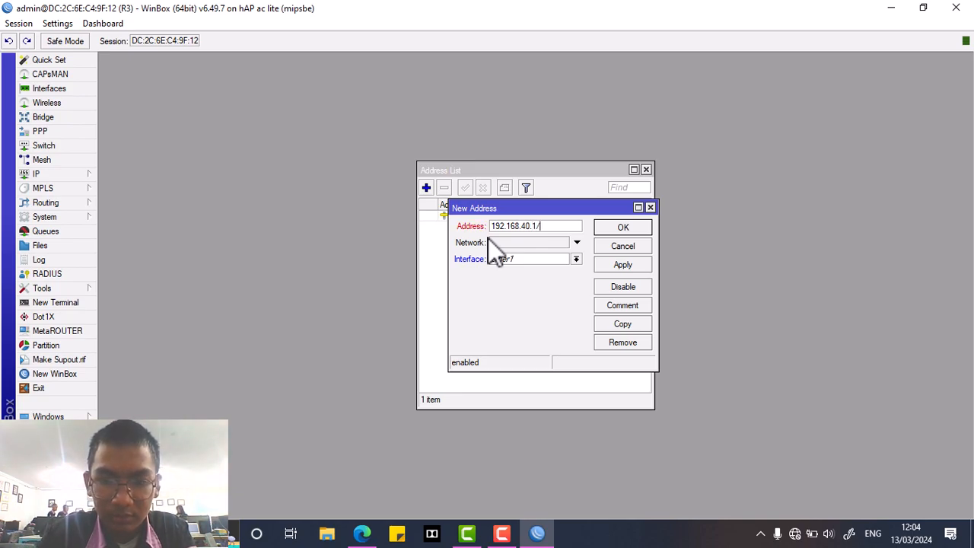
{"action": "left_click", "coordinate": [576, 258]}
{"action": "left_click", "coordinate": [555, 289]}
{"action": "left_click", "coordinate": [622, 265]}
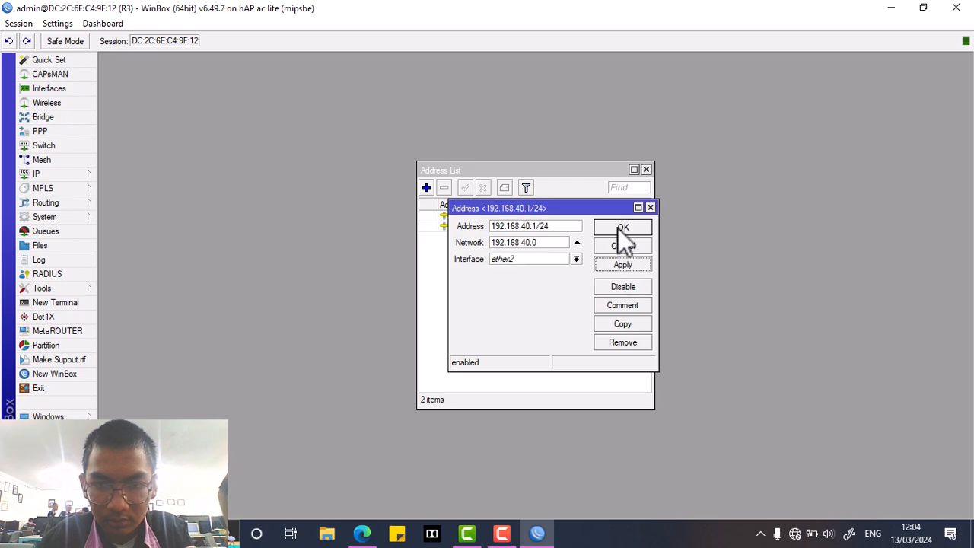
{"action": "left_click", "coordinate": [620, 227]}
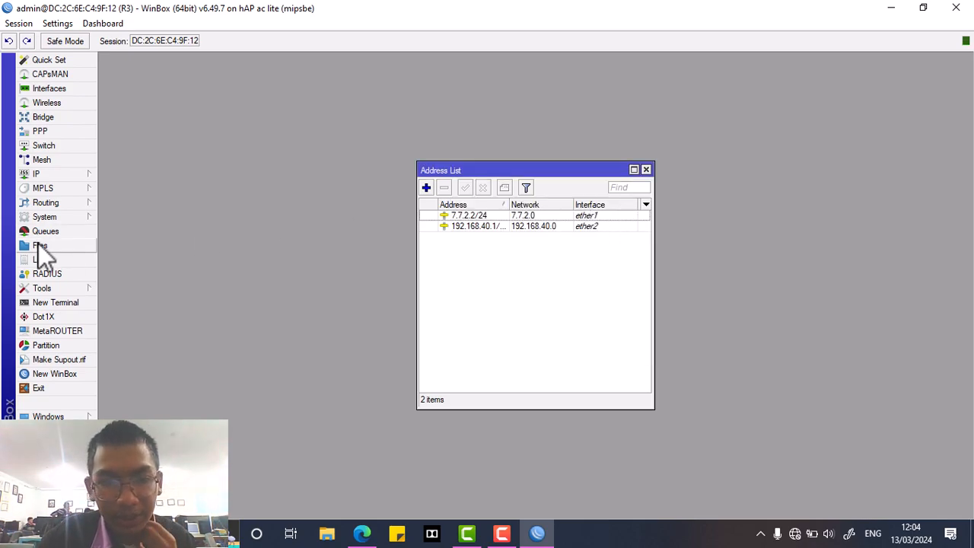
- Run DHCP Setup for a DHCP server on interface ether2, accepting the proposed defaults
{"action": "left_click", "coordinate": [37, 174]}
{"action": "left_click", "coordinate": [148, 239]}
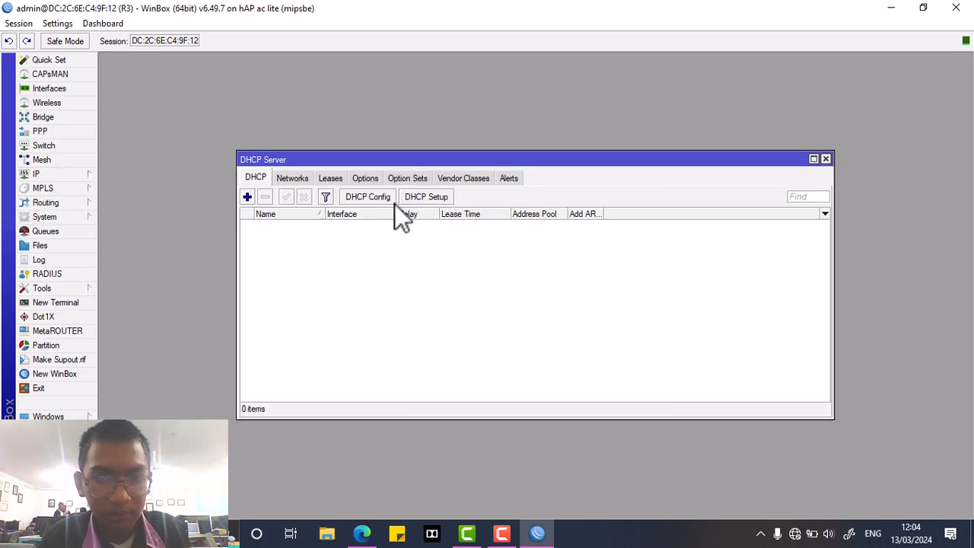
{"action": "left_click", "coordinate": [435, 200]}
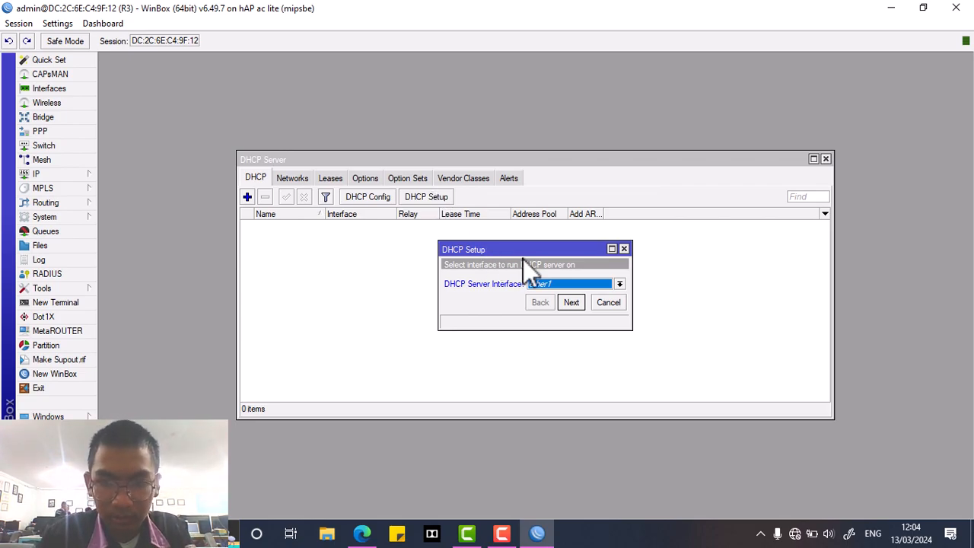
{"action": "left_click", "coordinate": [555, 284]}
{"action": "left_click", "coordinate": [558, 305]}
{"action": "left_click", "coordinate": [572, 302]}
{"action": "left_click", "coordinate": [571, 302]}
{"action": "left_click", "coordinate": [571, 302]}
{"action": "left_click", "coordinate": [573, 302]}
{"action": "left_click", "coordinate": [573, 302]}
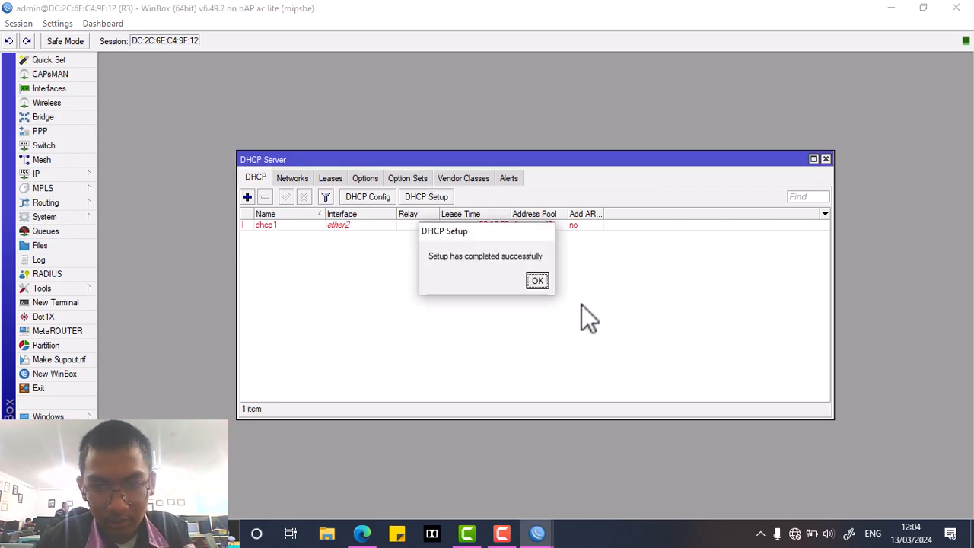
{"action": "left_click", "coordinate": [539, 279]}
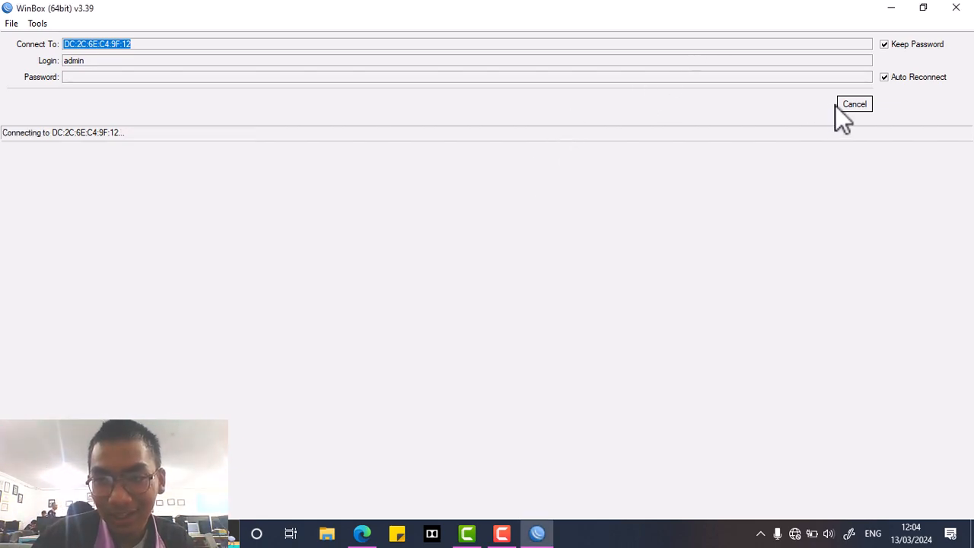
- Open the Windows network adapter list and examine the Ethernet adapter's connection details
{"action": "right_click", "coordinate": [795, 533]}
{"action": "left_click", "coordinate": [806, 512]}
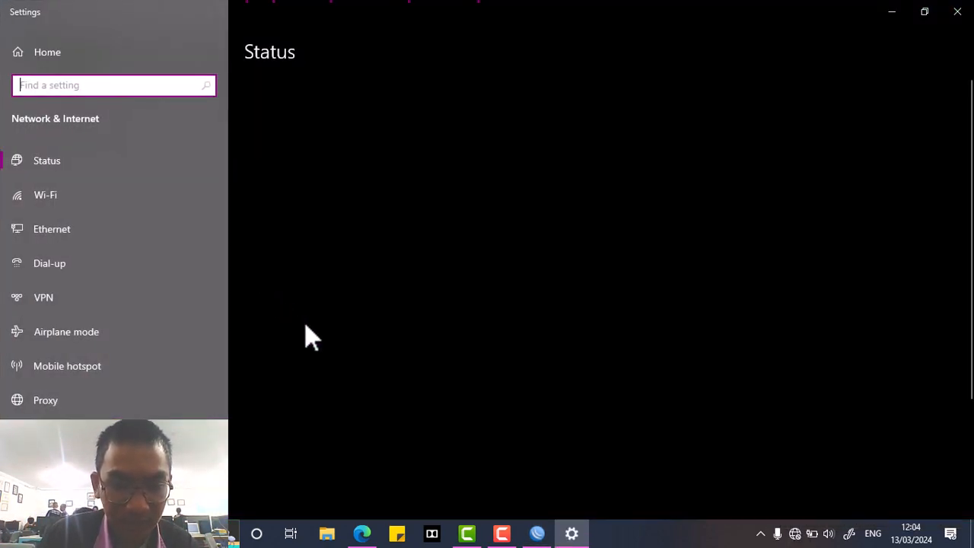
{"action": "left_click", "coordinate": [251, 499]}
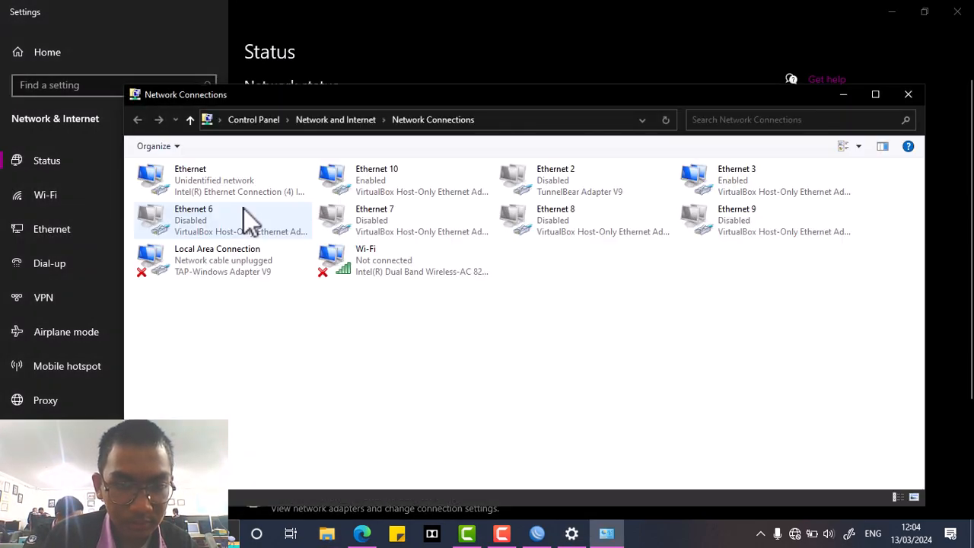
{"action": "double_click", "coordinate": [243, 190]}
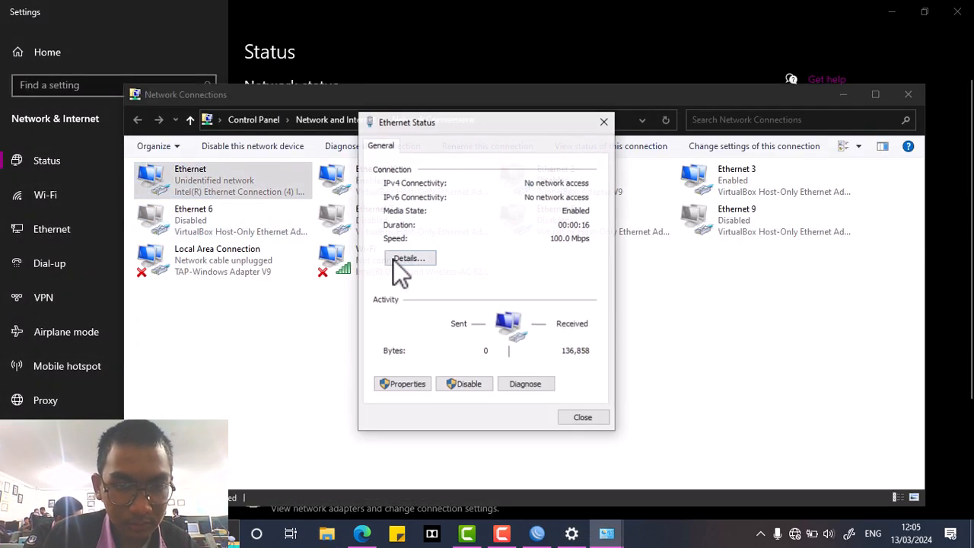
{"action": "left_click", "coordinate": [412, 259]}
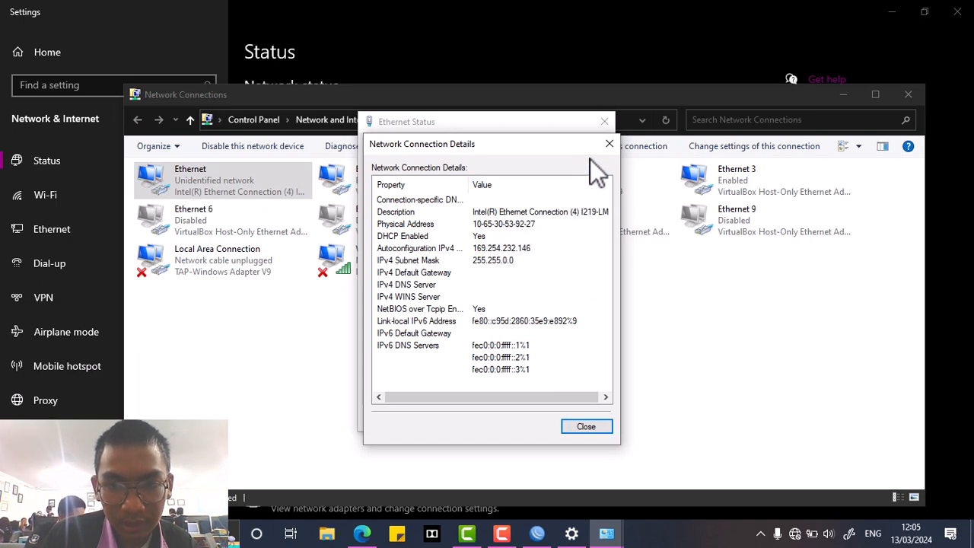
{"action": "left_click", "coordinate": [609, 144]}
{"action": "left_click", "coordinate": [604, 122]}
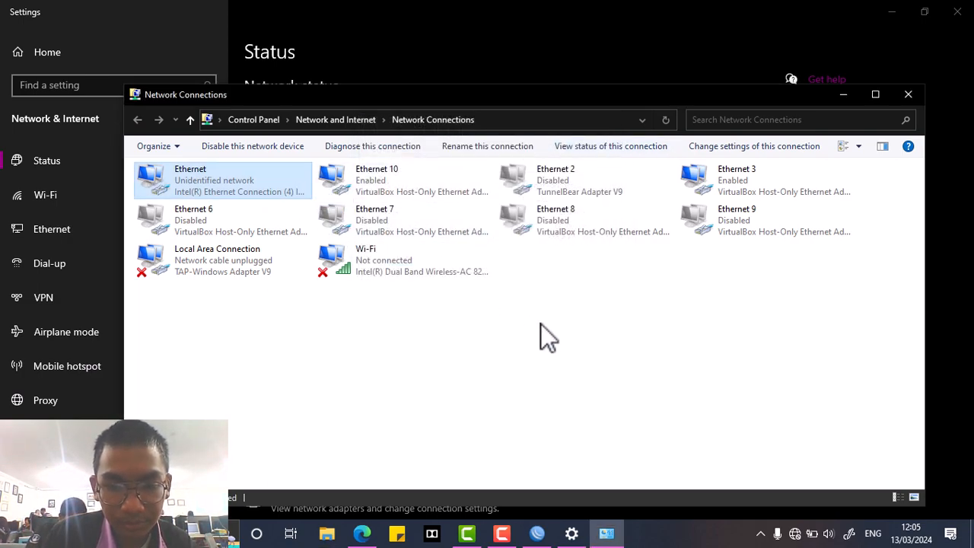
- Switch to WinBox, cancel the pending reconnection and connect to router R3 from the neighbour list
{"action": "left_click", "coordinate": [537, 532]}
{"action": "left_click", "coordinate": [857, 107]}
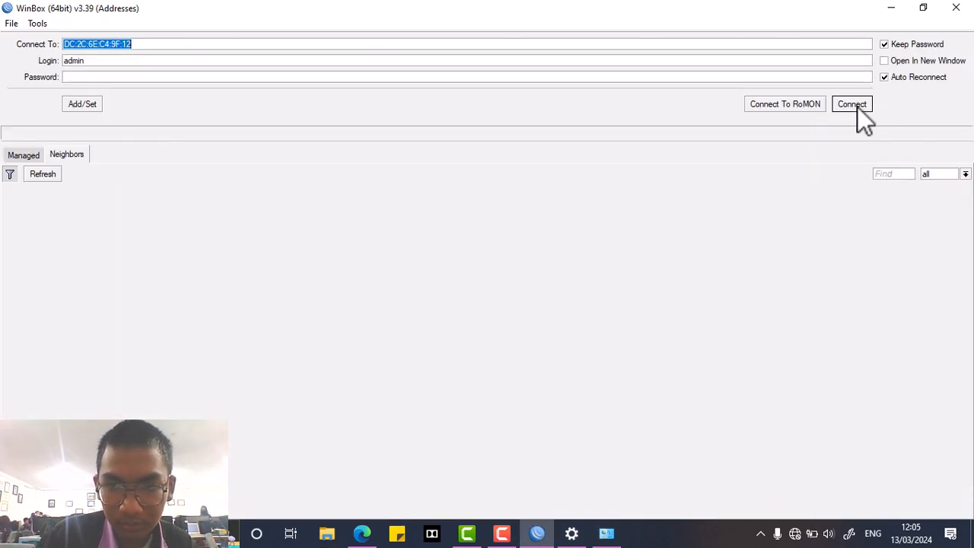
{"action": "left_click", "coordinate": [57, 225]}
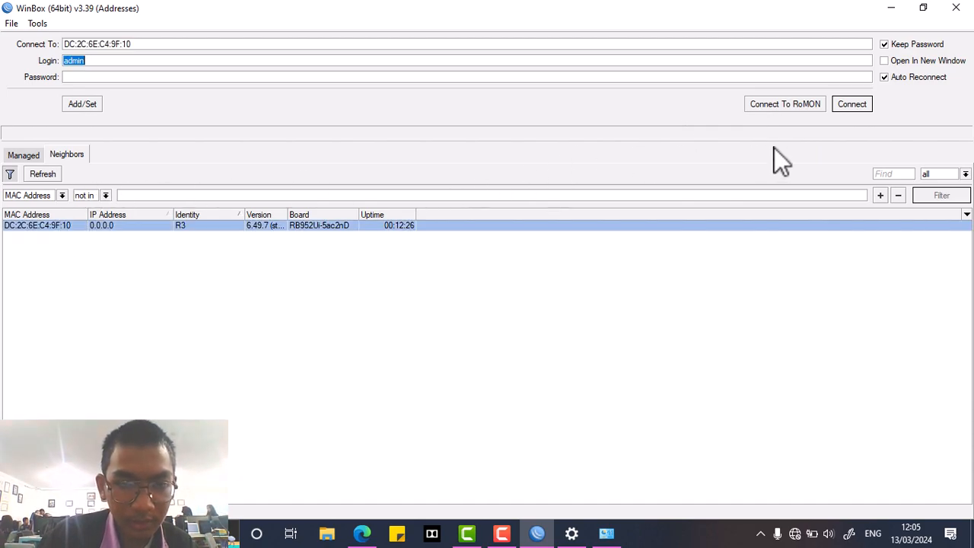
{"action": "left_click", "coordinate": [839, 106]}
- Switch to Network Connections, recheck the Ethernet adapter's connection details and close the adapter list
{"action": "left_click", "coordinate": [606, 536]}
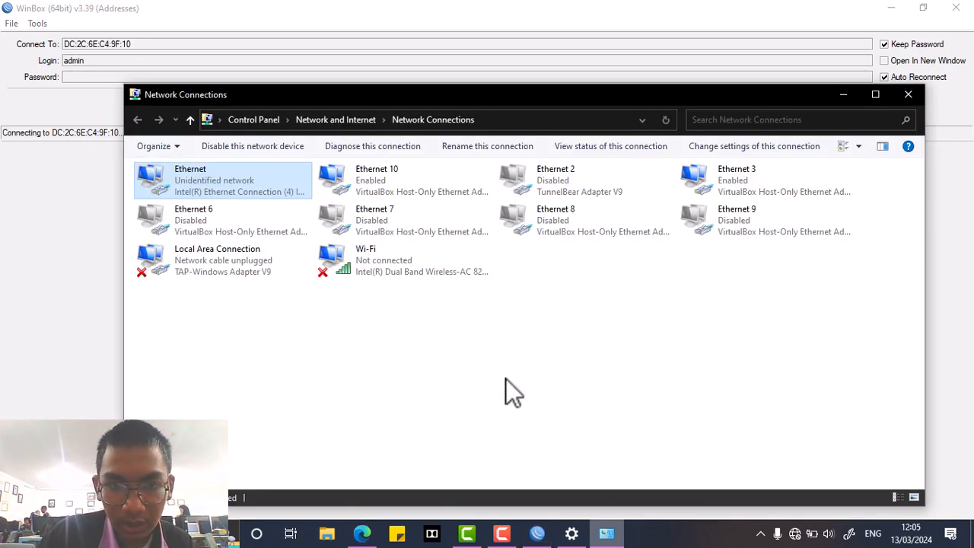
{"action": "double_click", "coordinate": [297, 194]}
{"action": "left_click", "coordinate": [409, 258]}
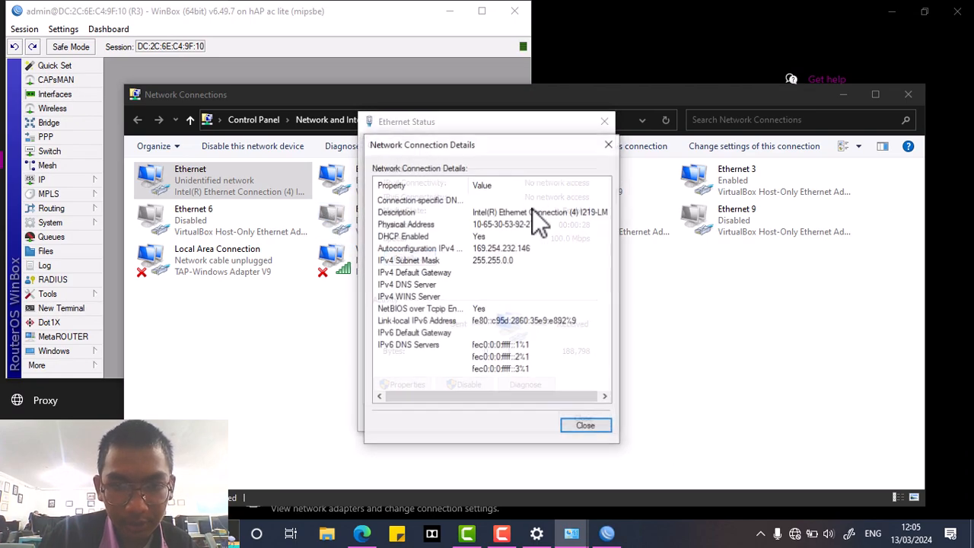
{"action": "left_click", "coordinate": [607, 142]}
{"action": "left_click", "coordinate": [604, 122]}
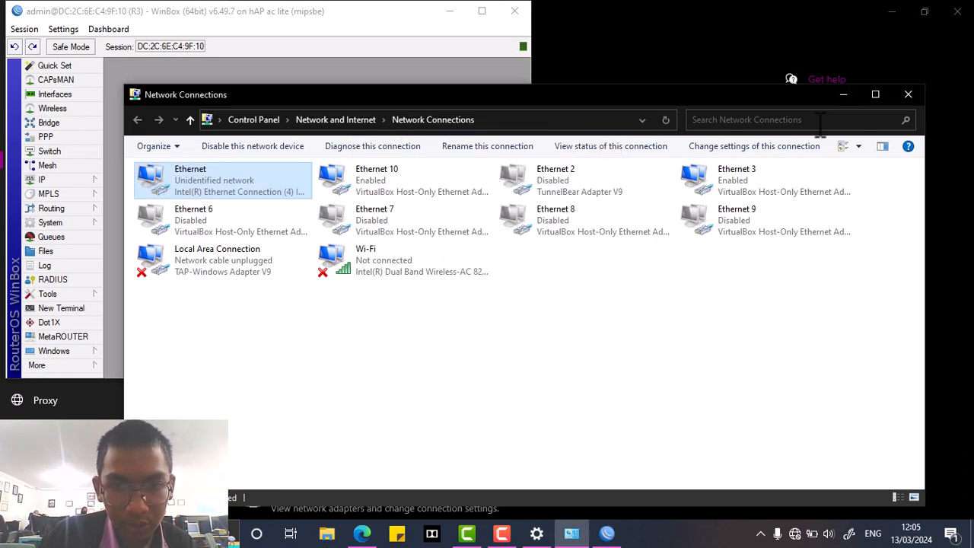
{"action": "left_click", "coordinate": [908, 95]}
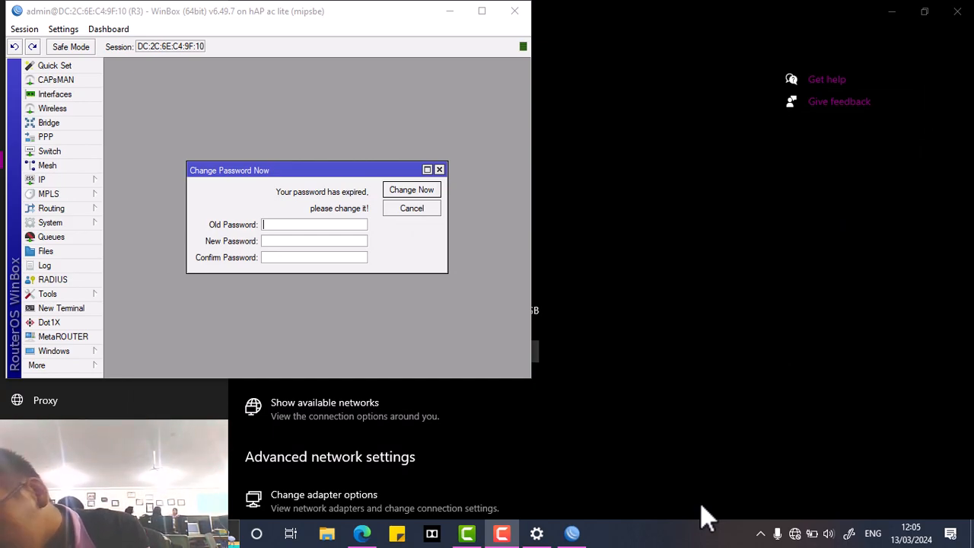
- Dismiss the password change request and view the IP address list of R3
{"action": "left_click", "coordinate": [439, 170]}
{"action": "left_click", "coordinate": [66, 178]}
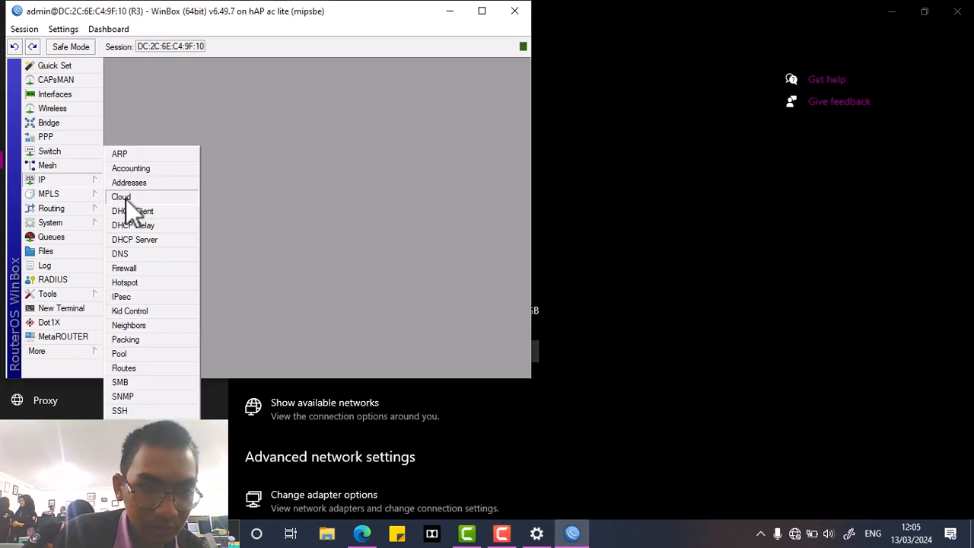
{"action": "left_click", "coordinate": [135, 182]}
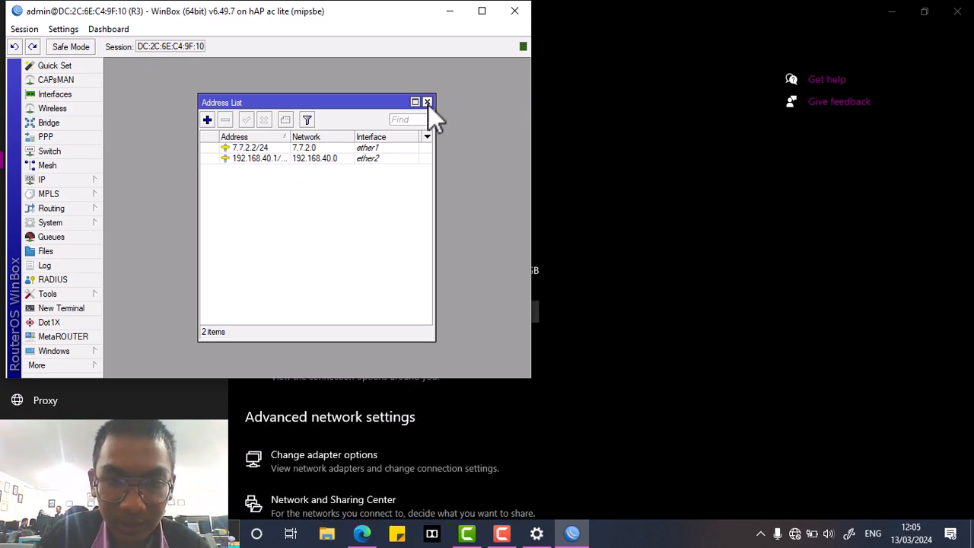
- Reopen the Windows adapter list from Settings and check the IPv4 address in the Ethernet adapter's details
{"action": "left_click", "coordinate": [611, 257]}
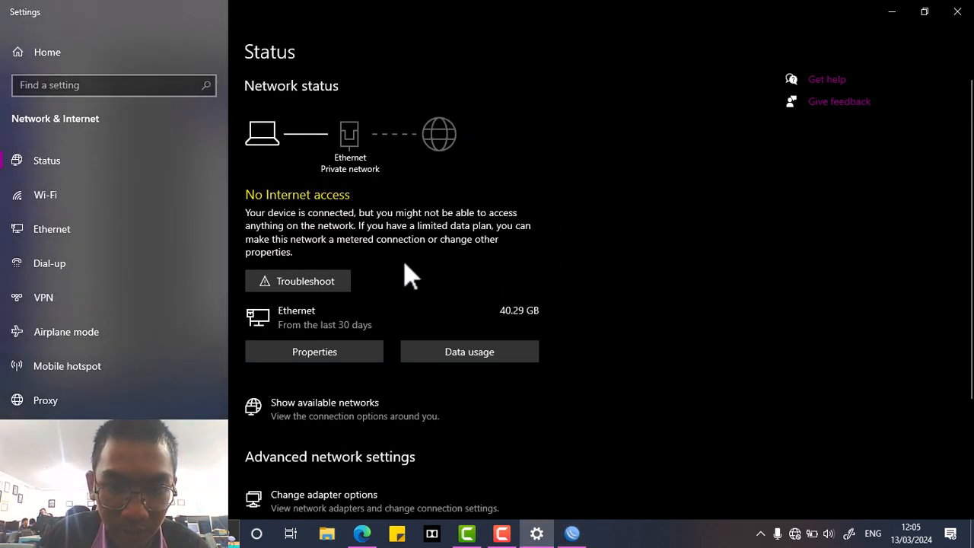
{"action": "left_click", "coordinate": [266, 499]}
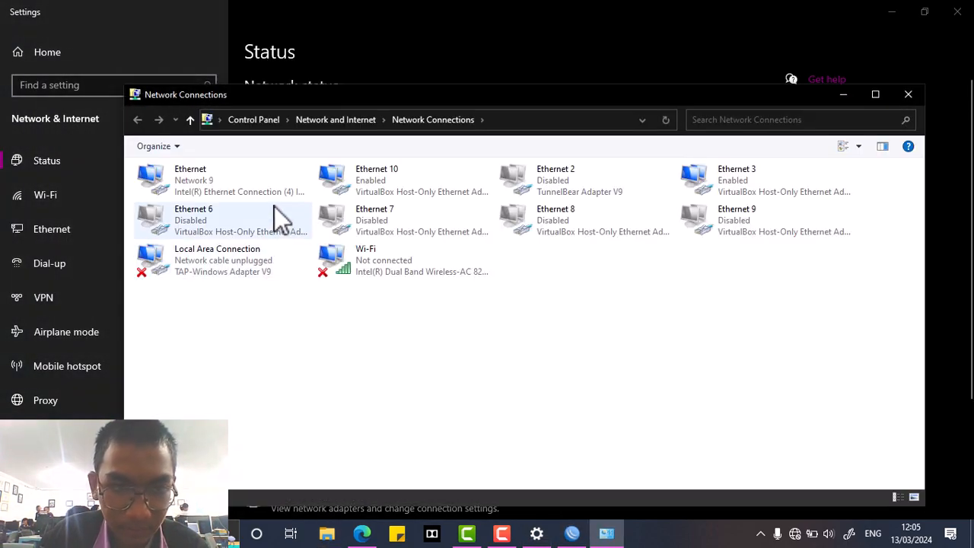
{"action": "double_click", "coordinate": [274, 199]}
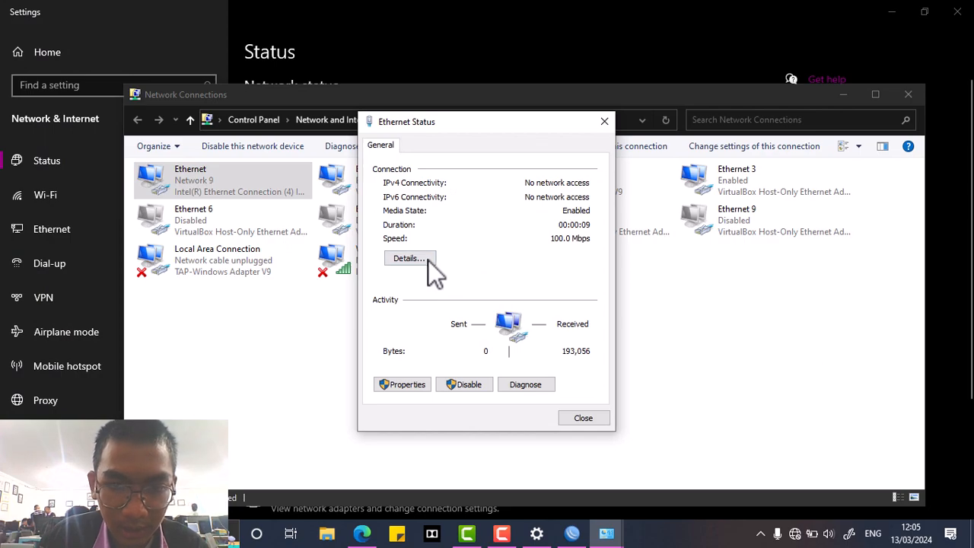
{"action": "left_click", "coordinate": [426, 261]}
{"action": "left_click", "coordinate": [515, 246]}
{"action": "left_click", "coordinate": [606, 145]}
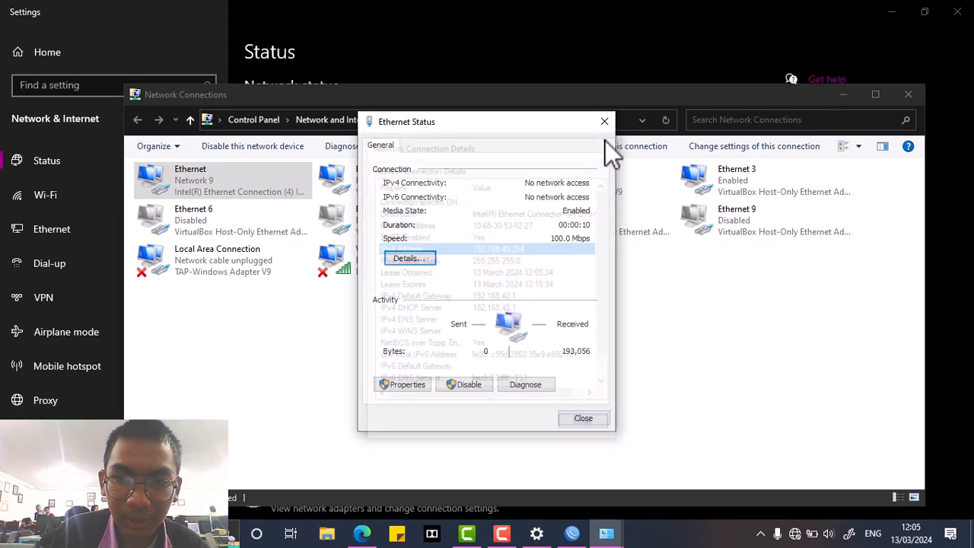
{"action": "left_click", "coordinate": [606, 124]}
{"action": "left_click", "coordinate": [920, 89]}
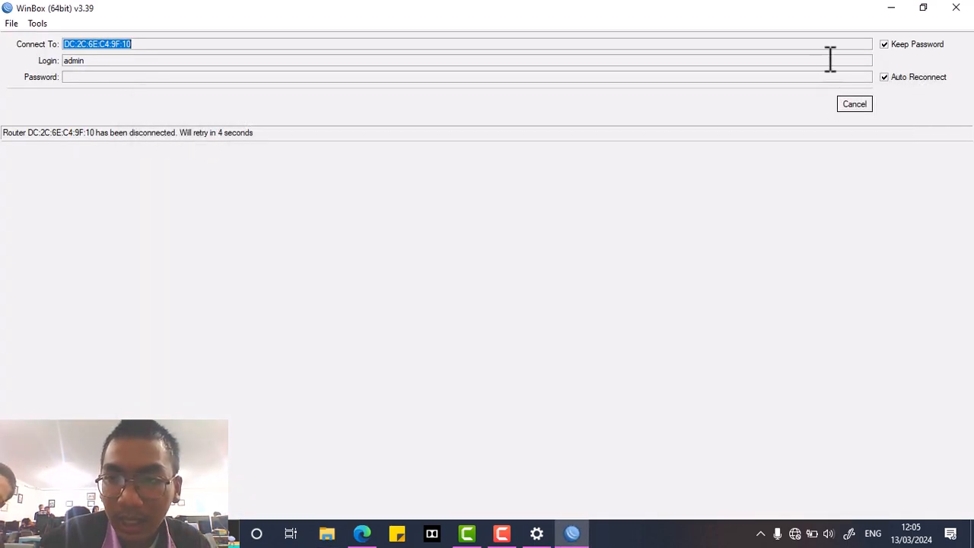
- Refresh the WinBox neighbour list, reconnect to R3 without changing the password and open its IP address list
{"action": "left_click", "coordinate": [853, 107]}
{"action": "left_click", "coordinate": [44, 174]}
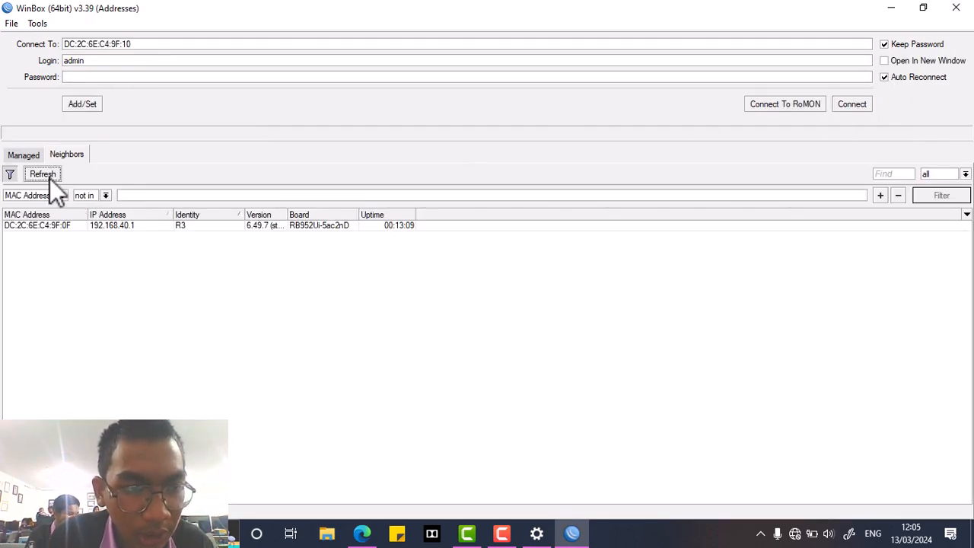
{"action": "left_click", "coordinate": [71, 227]}
{"action": "left_click", "coordinate": [850, 105]}
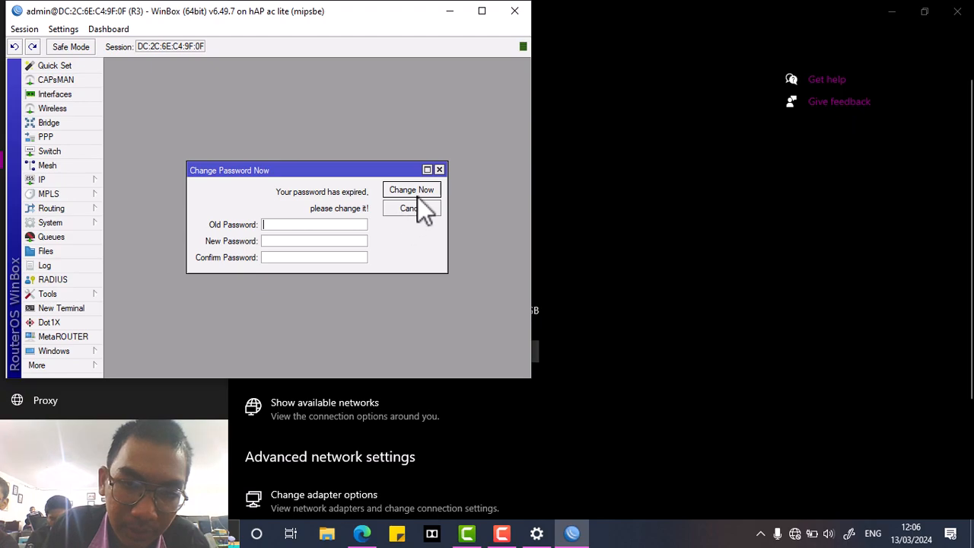
{"action": "left_click", "coordinate": [439, 169]}
{"action": "left_click", "coordinate": [42, 180]}
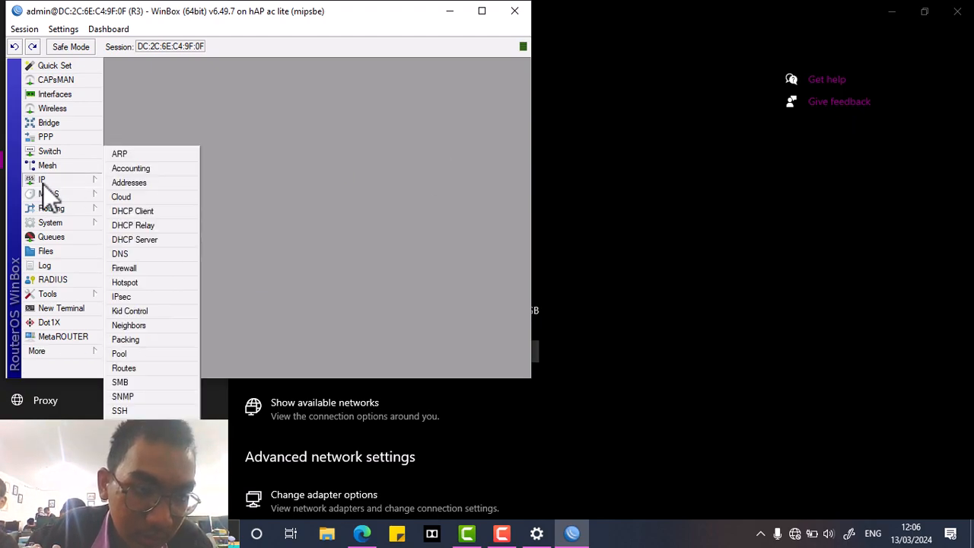
{"action": "left_click", "coordinate": [124, 185]}
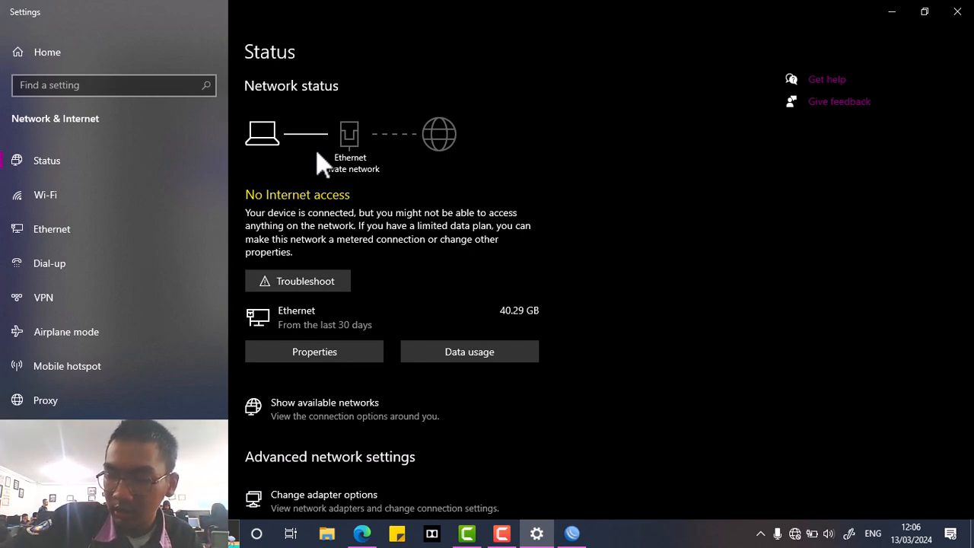
- Close Windows Settings, cancel the pending WinBox connection, refresh the neighbour list and connect to R2
{"action": "left_click", "coordinate": [491, 84]}
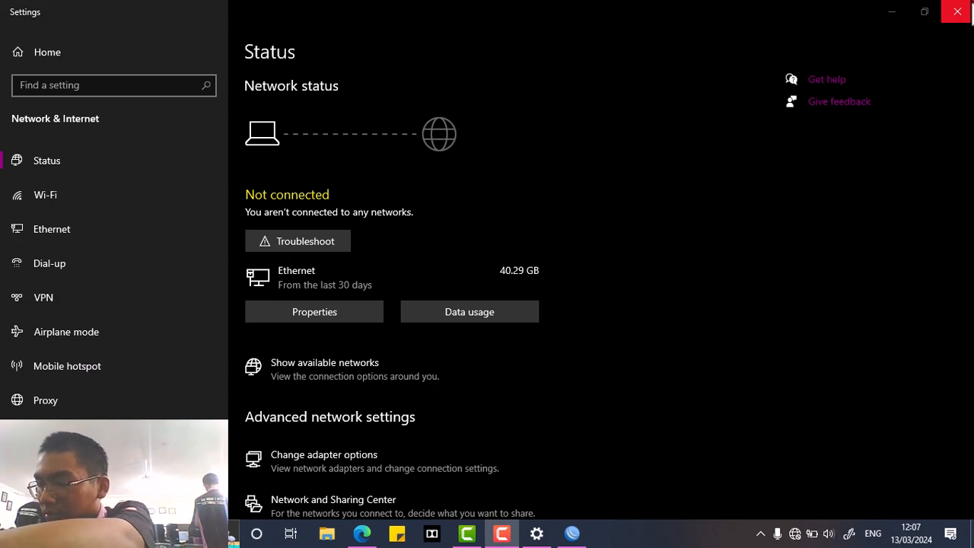
{"action": "left_click", "coordinate": [971, 15]}
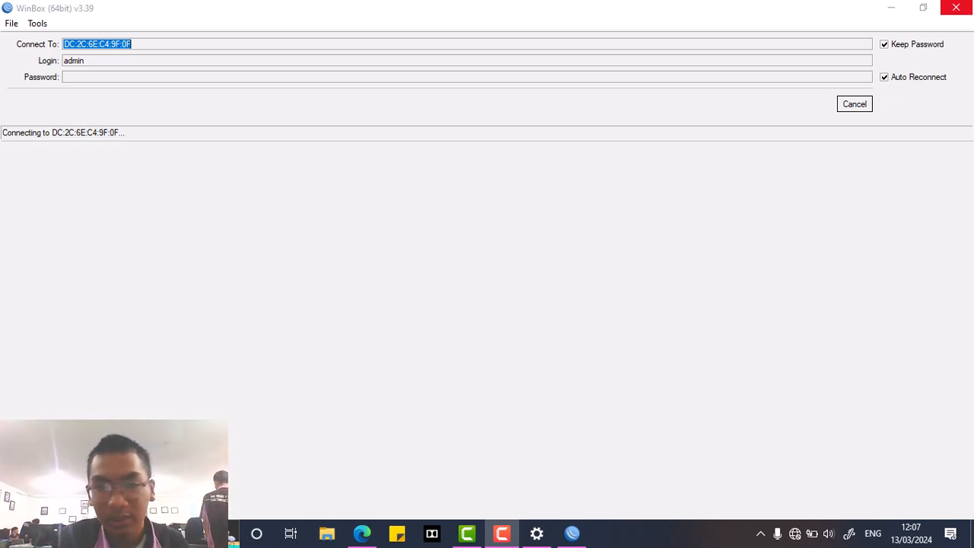
{"action": "left_click", "coordinate": [864, 110]}
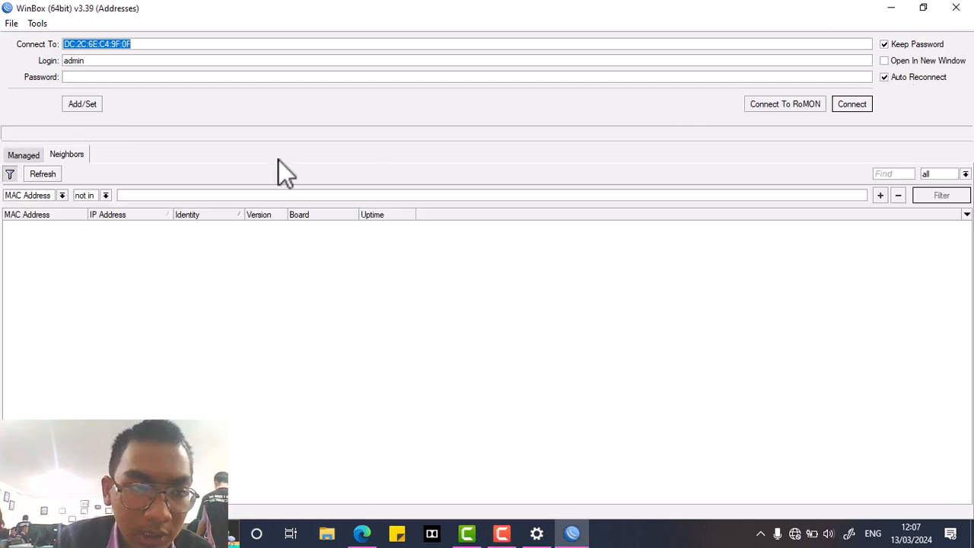
{"action": "left_click", "coordinate": [43, 175]}
{"action": "left_click", "coordinate": [61, 226]}
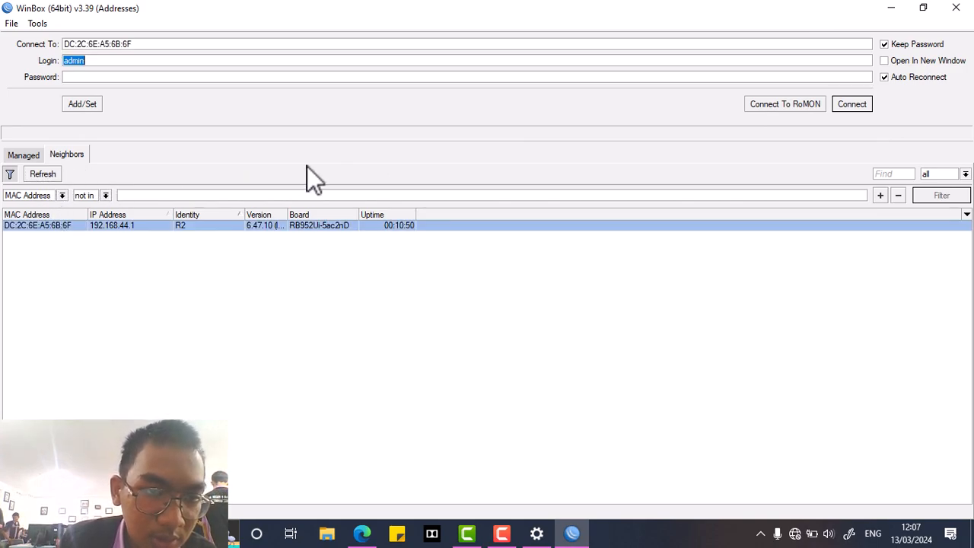
{"action": "left_click", "coordinate": [851, 110]}
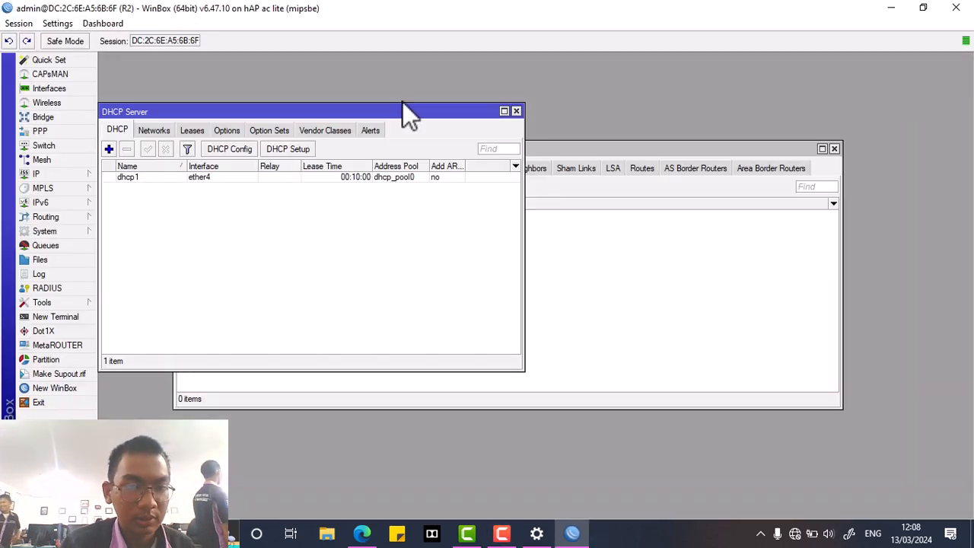
- Open the OSPF routing settings of R2, view its interfaces and start a new entry among the OSPF networks
{"action": "left_click", "coordinate": [81, 178]}
{"action": "mouse_move", "coordinate": [83, 235]}
{"action": "mouse_move", "coordinate": [73, 217]}
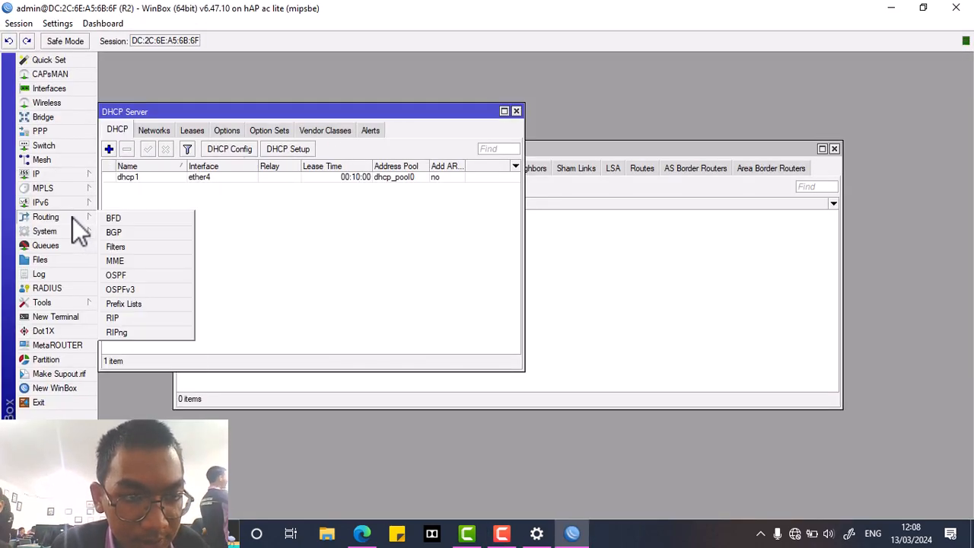
{"action": "left_click", "coordinate": [133, 276]}
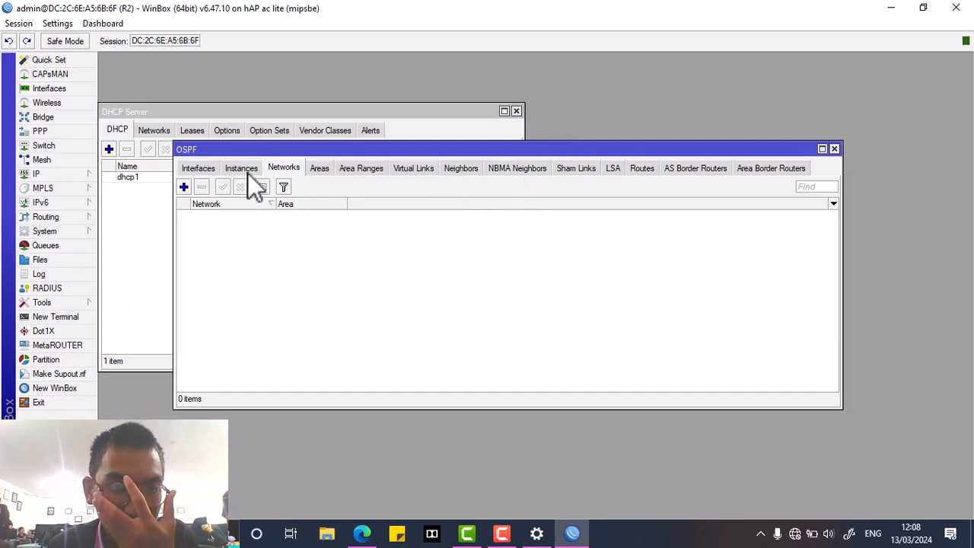
{"action": "left_click", "coordinate": [204, 168]}
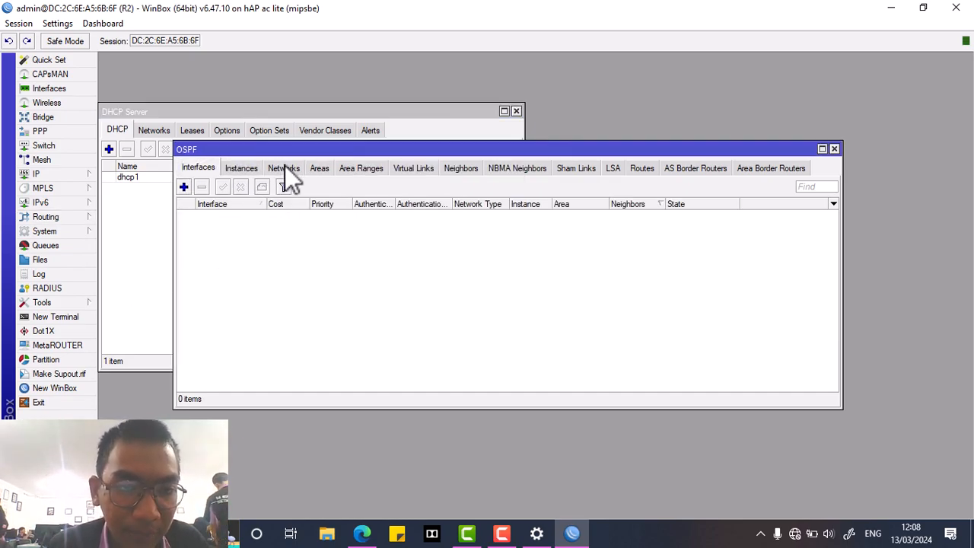
{"action": "left_click", "coordinate": [284, 167]}
{"action": "left_click", "coordinate": [185, 186]}
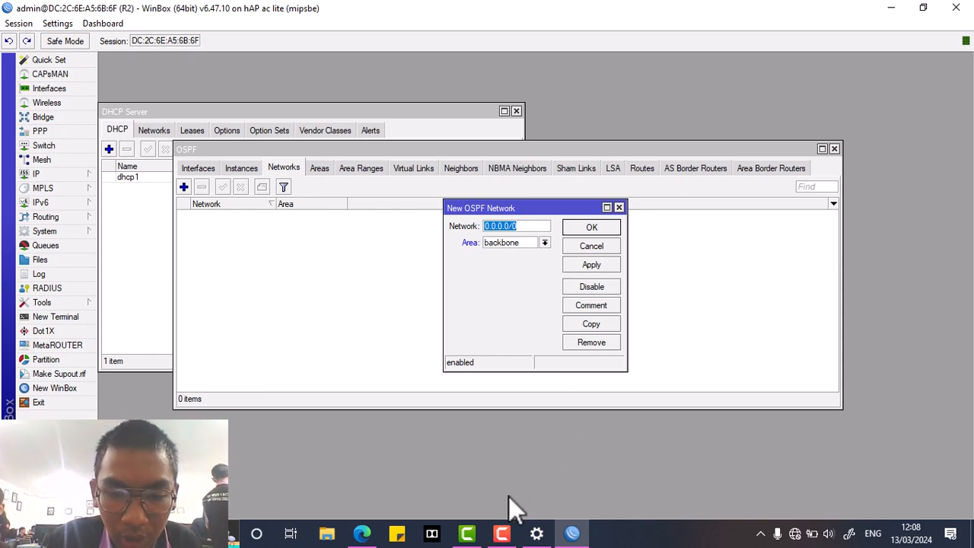
- Switch to the Edge browser and open draw.io in a new tab
{"action": "mouse_move", "coordinate": [361, 533]}
{"action": "left_click", "coordinate": [393, 421]}
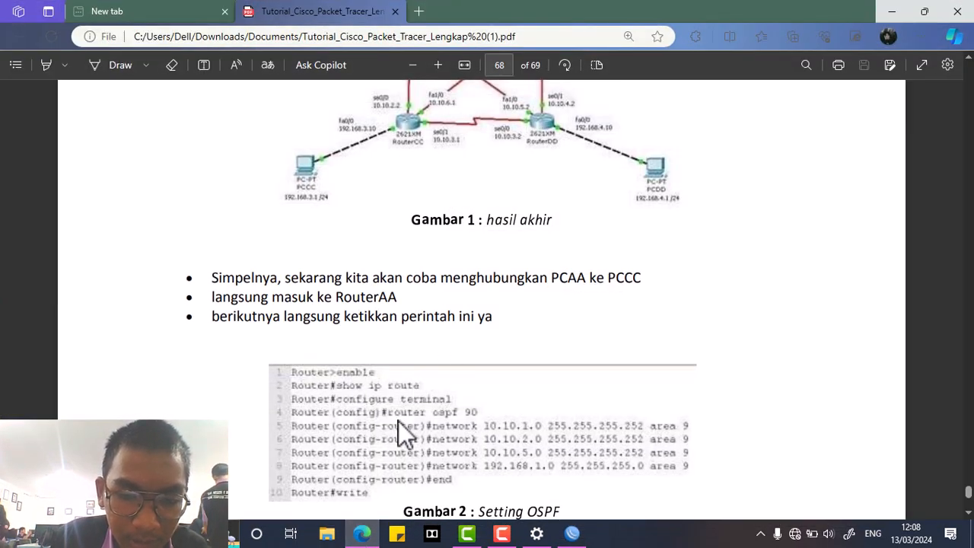
{"action": "left_click", "coordinate": [424, 11]}
{"action": "type", "text": "draw"}
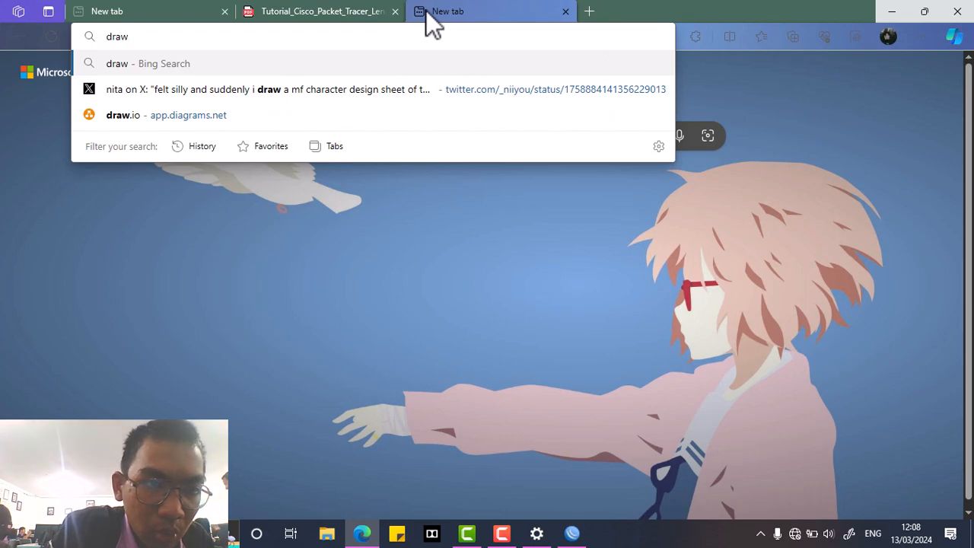
{"action": "left_click", "coordinate": [227, 106]}
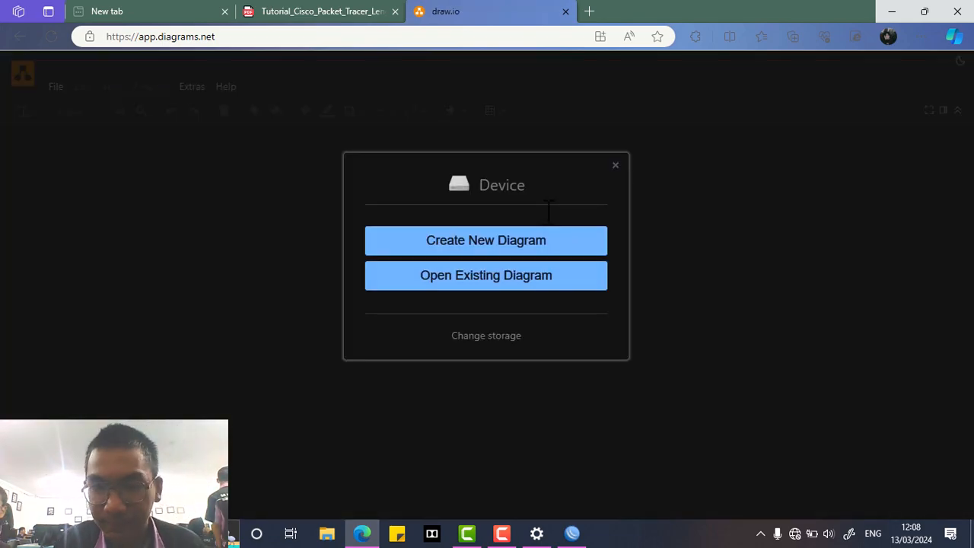
- Create a blank diagram and save it in Documents under the file name aij
{"action": "left_click", "coordinate": [485, 254]}
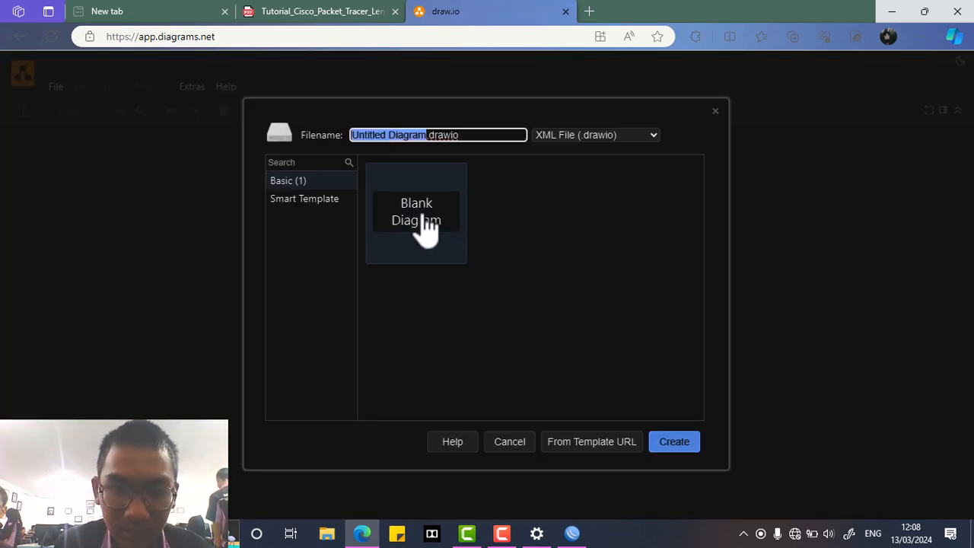
{"action": "left_click", "coordinate": [664, 441]}
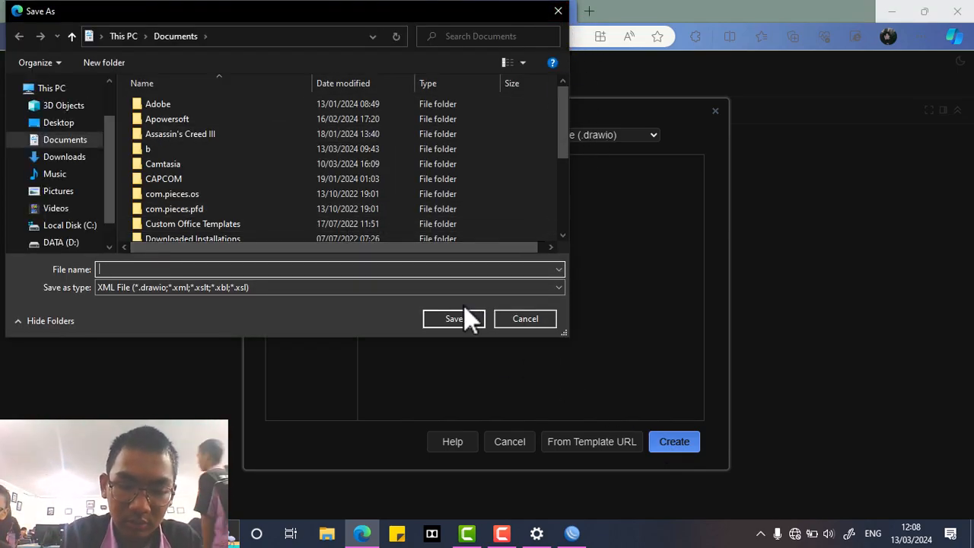
{"action": "type", "text": "aij"}
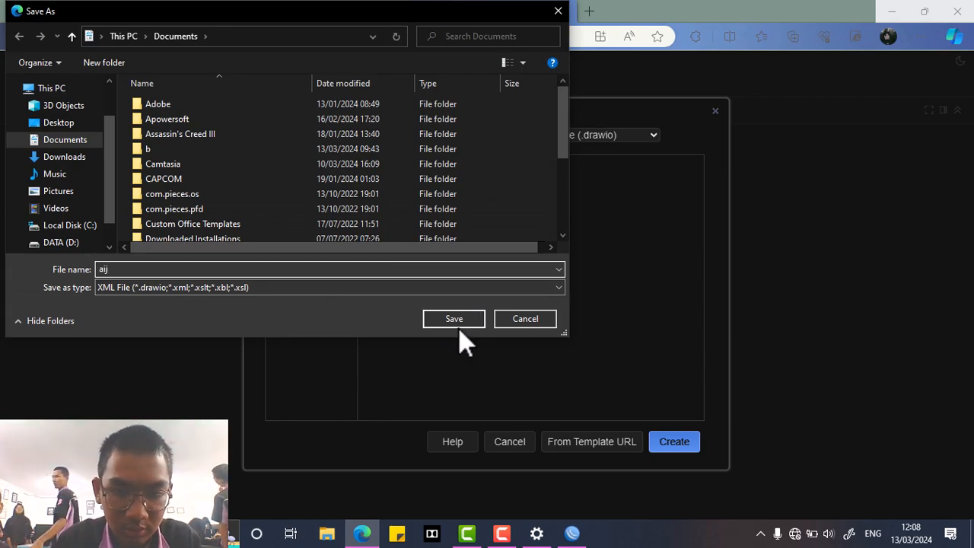
{"action": "left_click", "coordinate": [455, 325]}
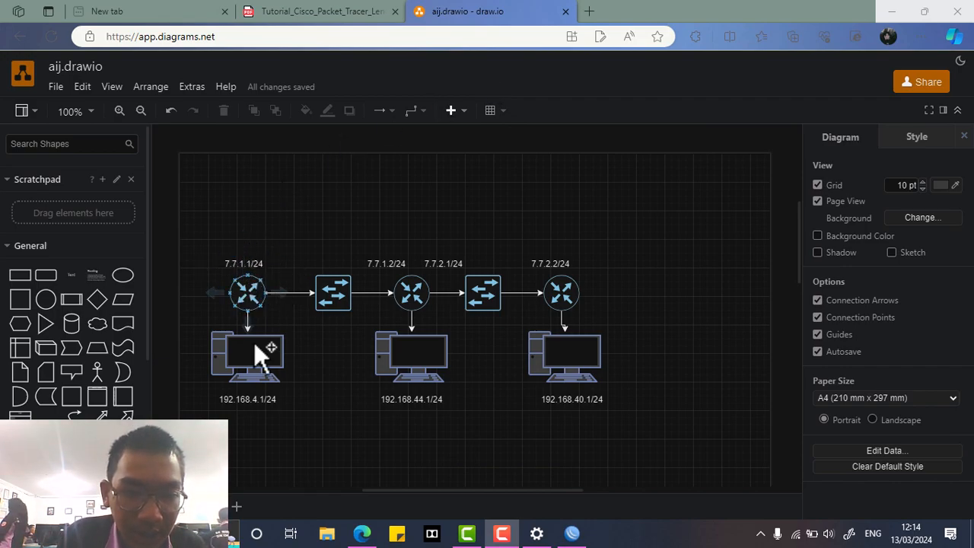
- Shift the 7.7.1.1/24 label over the first router and check the middle router's addresses in the topology diagram
{"action": "left_click", "coordinate": [247, 265]}
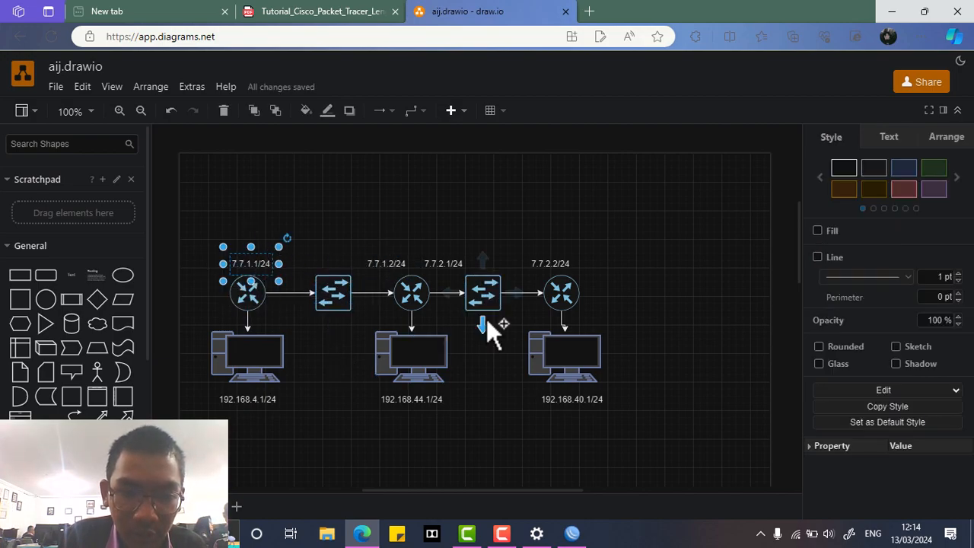
{"action": "left_click", "coordinate": [492, 370]}
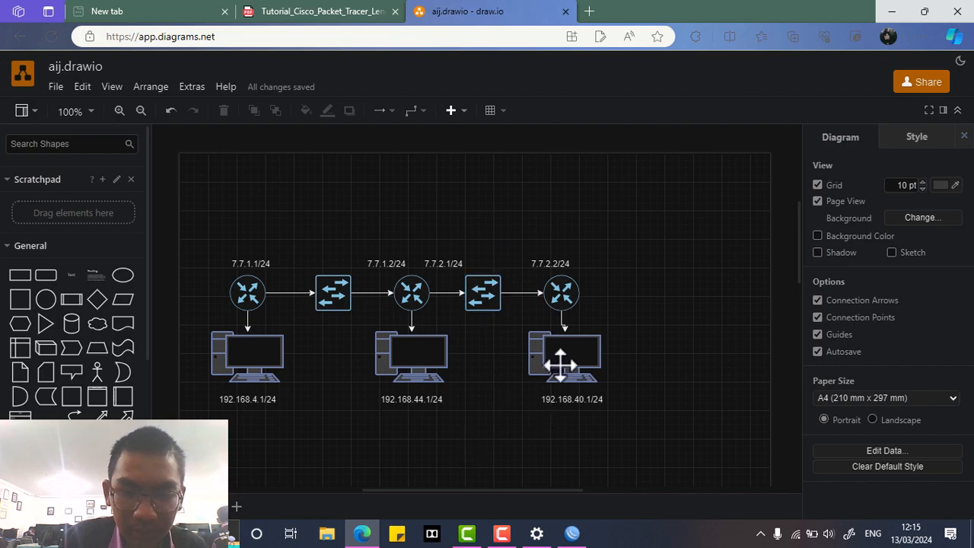
{"action": "left_click", "coordinate": [572, 533]}
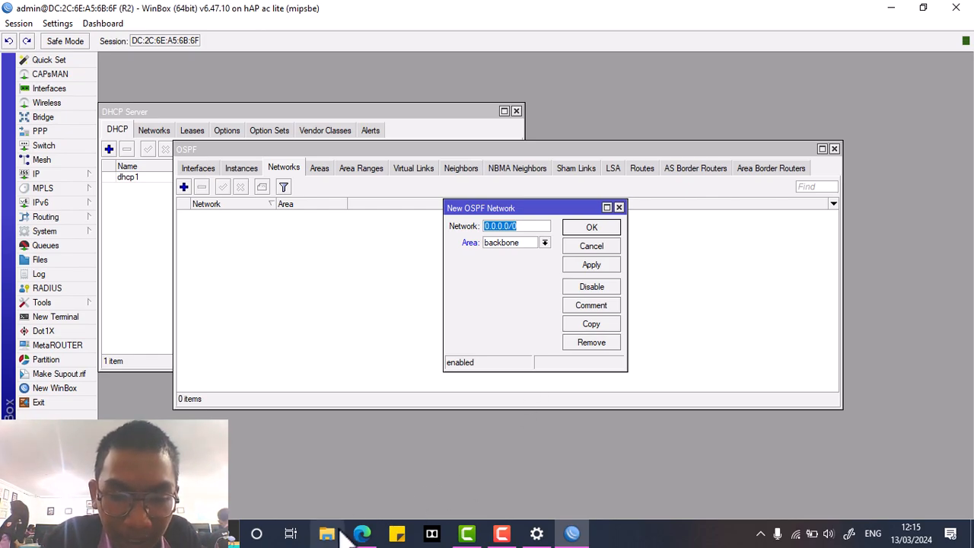
{"action": "left_click", "coordinate": [361, 532]}
{"action": "left_click", "coordinate": [388, 262]}
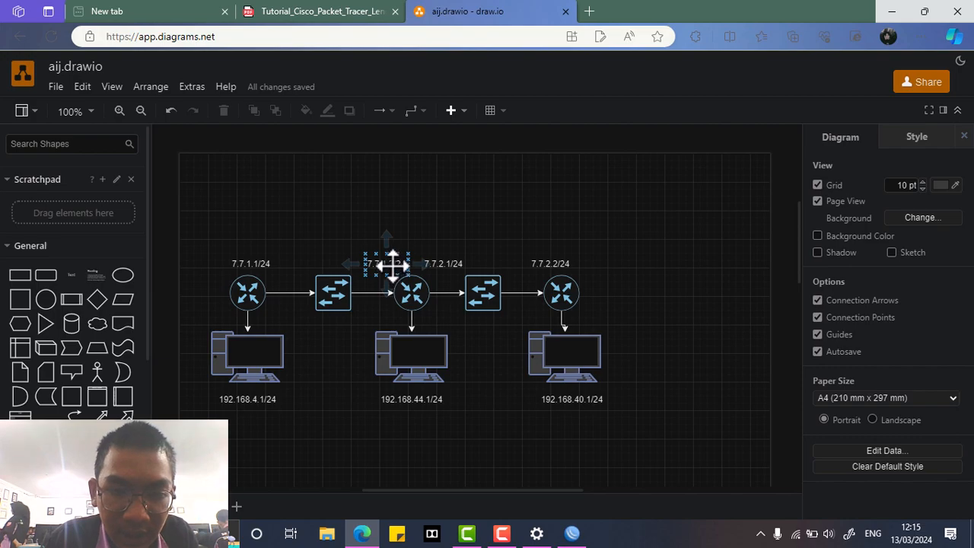
{"action": "left_click", "coordinate": [416, 401]}
- Switch back to WinBox and add the OSPF network 7.7.1.0/24 in the backbone area
{"action": "left_click", "coordinate": [572, 532]}
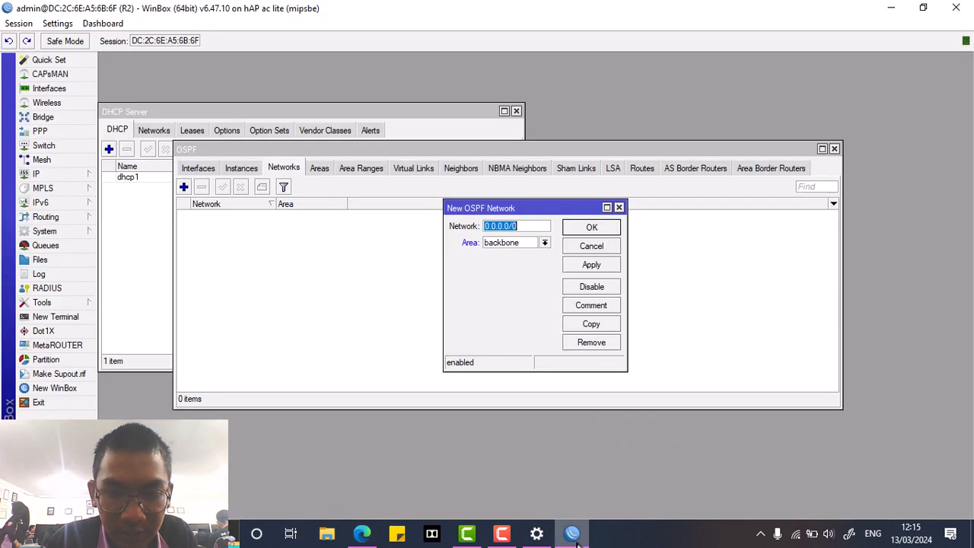
{"action": "type", "text": "7.7."}
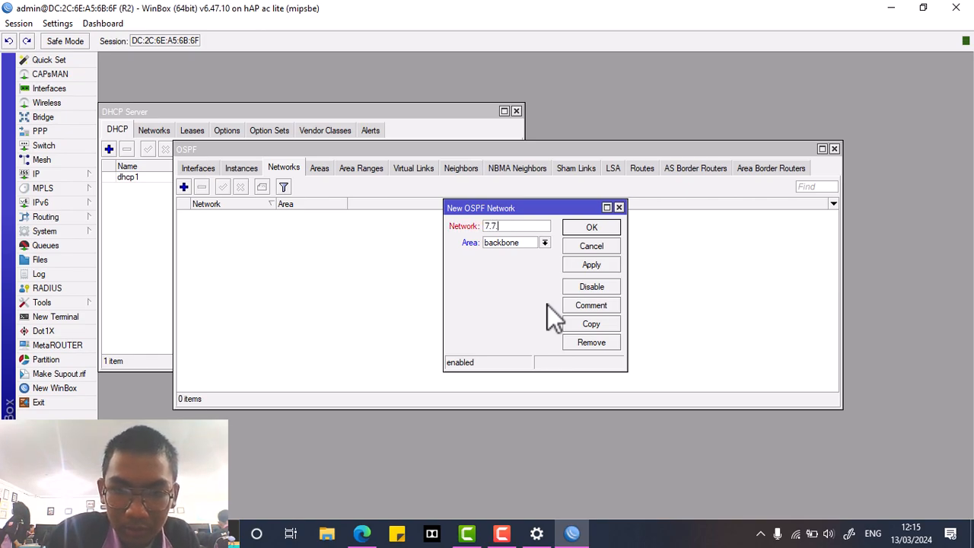
{"action": "type", "text": "1.0/24"}
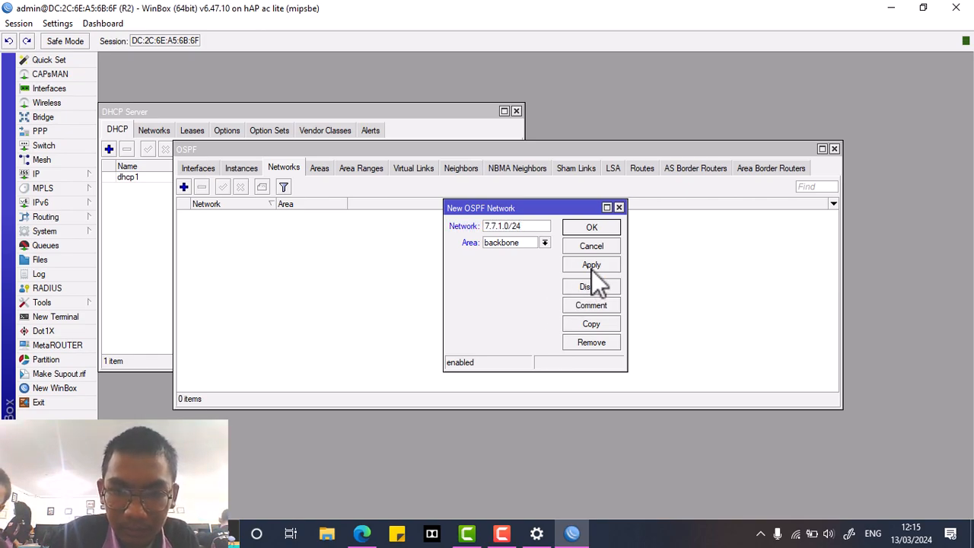
{"action": "left_click", "coordinate": [592, 264]}
{"action": "left_click", "coordinate": [592, 228]}
- Add a second OSPF network in the backbone area, checking the topology diagram and correcting the entry from 7.7.2.1/24 to 7.7.2.0/24
{"action": "left_click", "coordinate": [184, 188]}
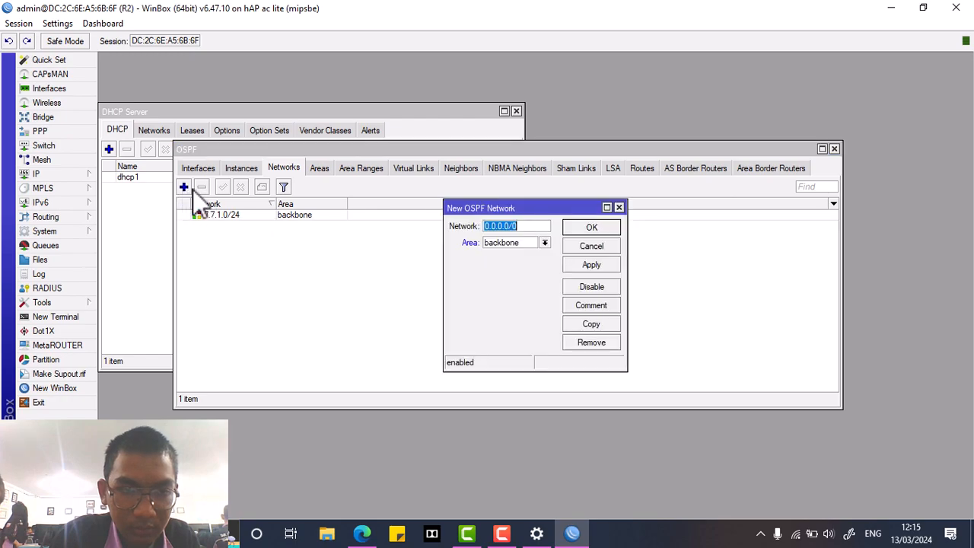
{"action": "type", "text": "7.7.2.1/24"}
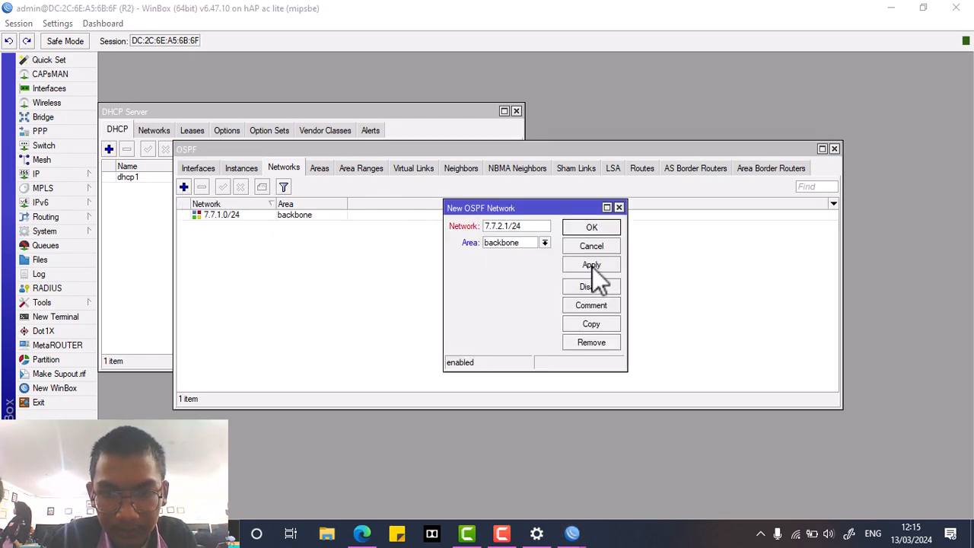
{"action": "left_click", "coordinate": [592, 267]}
{"action": "left_click", "coordinate": [556, 281]}
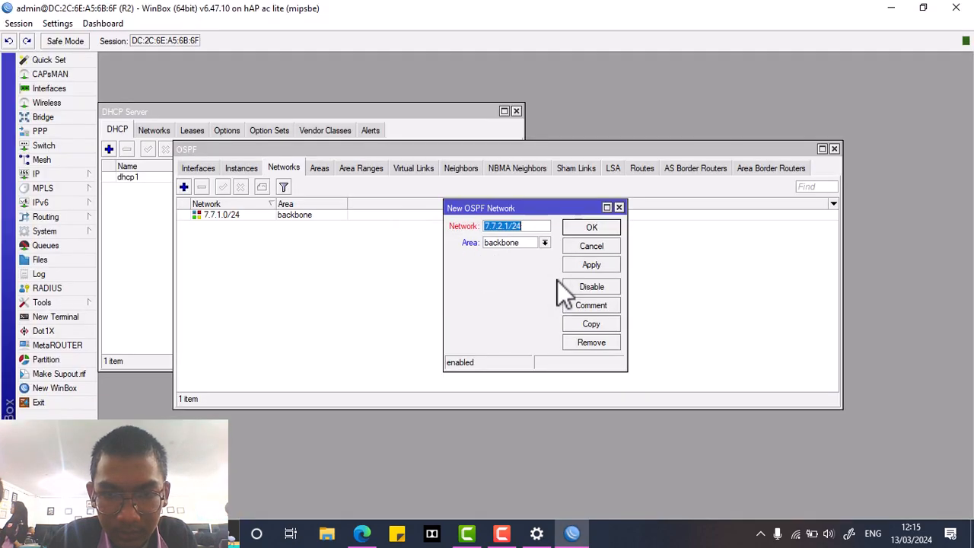
{"action": "left_click", "coordinate": [515, 226]}
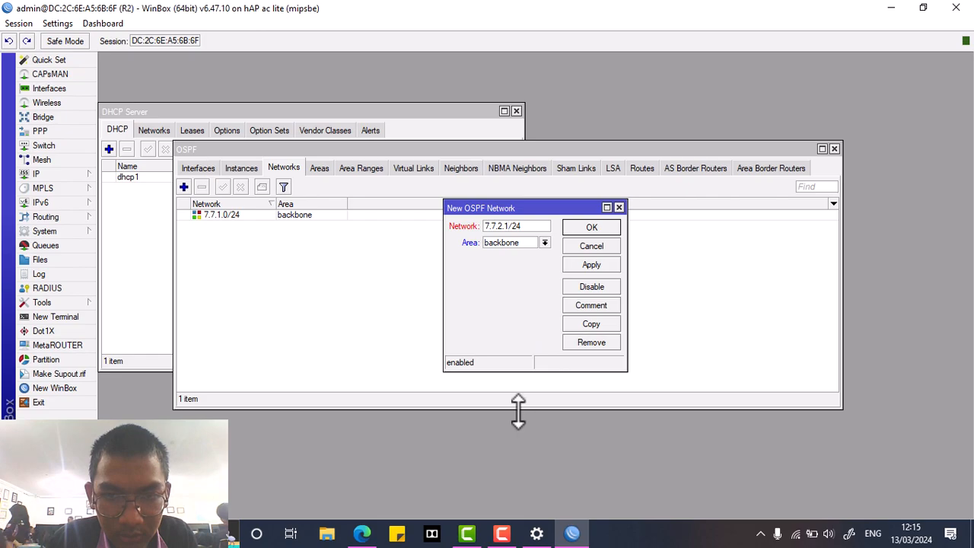
{"action": "left_click", "coordinate": [364, 535]}
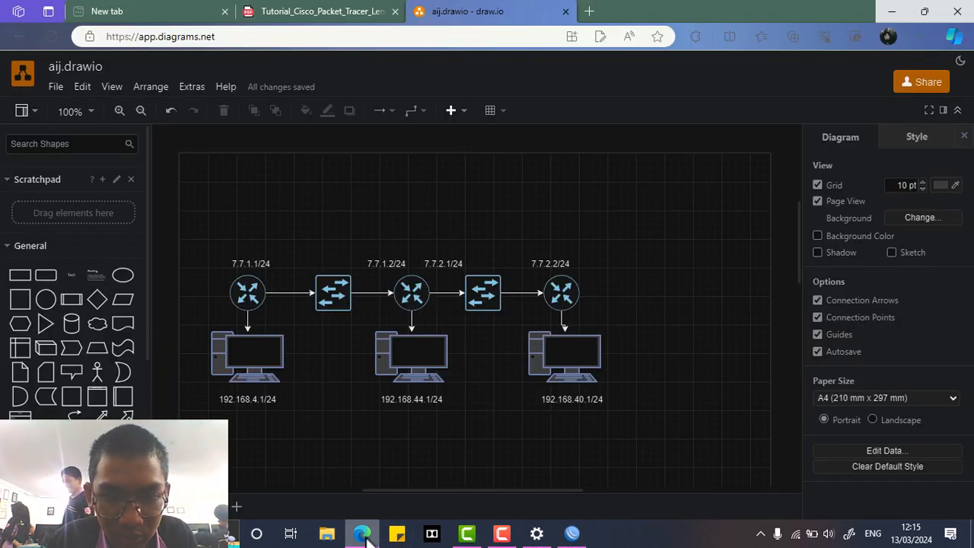
{"action": "left_click", "coordinate": [363, 535]}
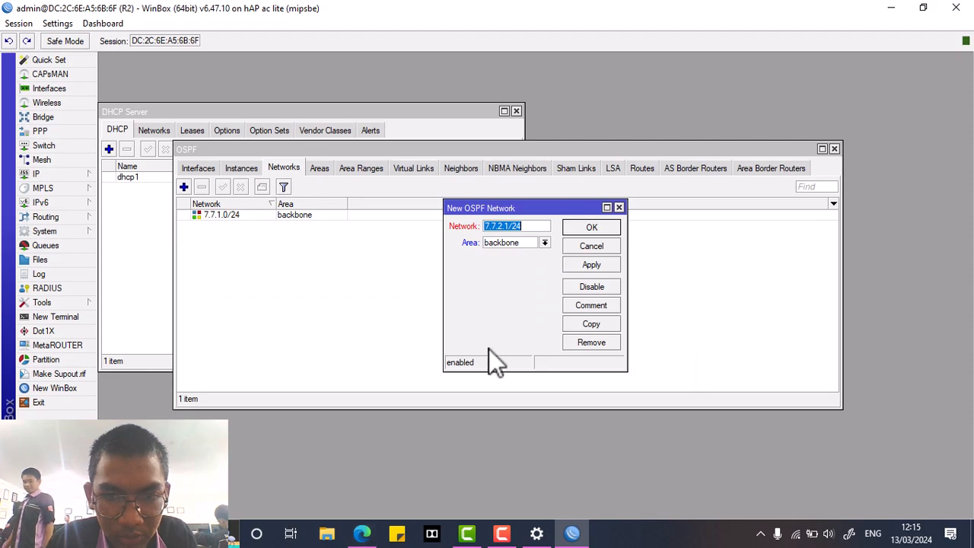
{"action": "left_click", "coordinate": [546, 226]}
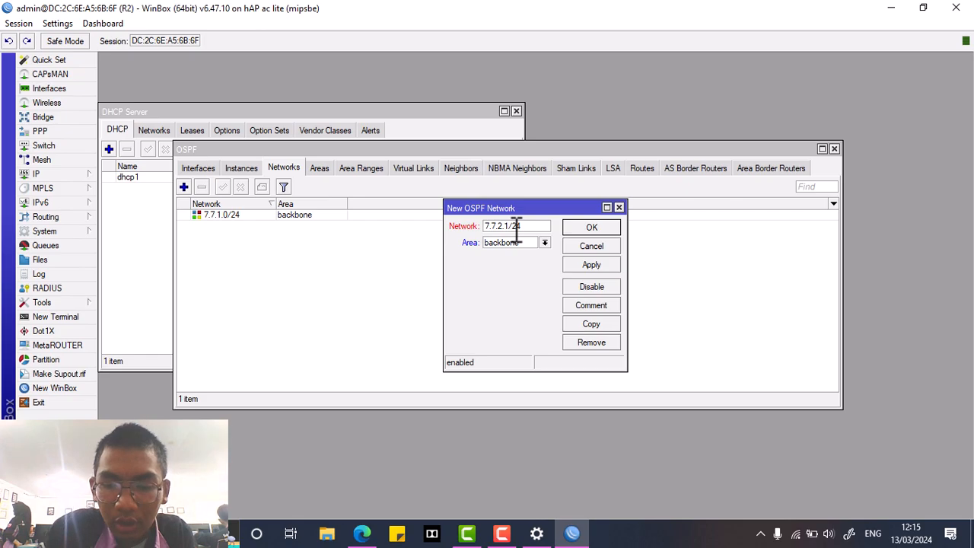
{"action": "left_click", "coordinate": [588, 264]}
{"action": "left_click", "coordinate": [591, 227]}
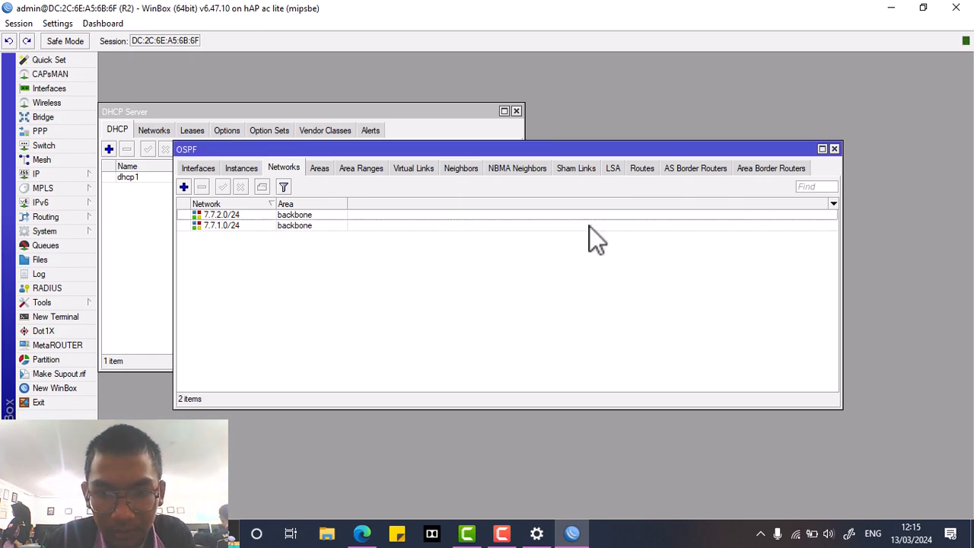
- Add the OSPF network 192.168.44.0/24 in the backbone area
{"action": "left_click", "coordinate": [184, 187]}
{"action": "type", "text": "192.168"}
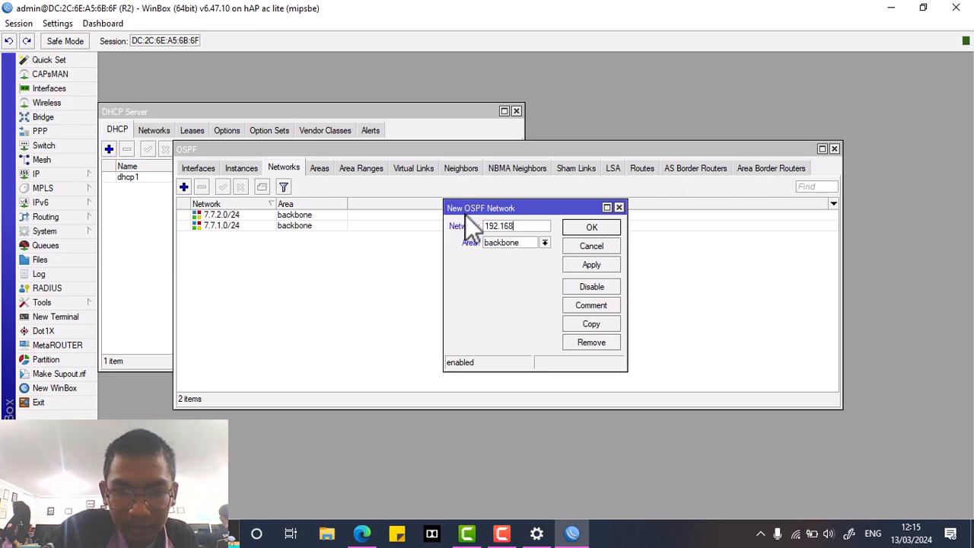
{"action": "type", "text": ".44.0/24"}
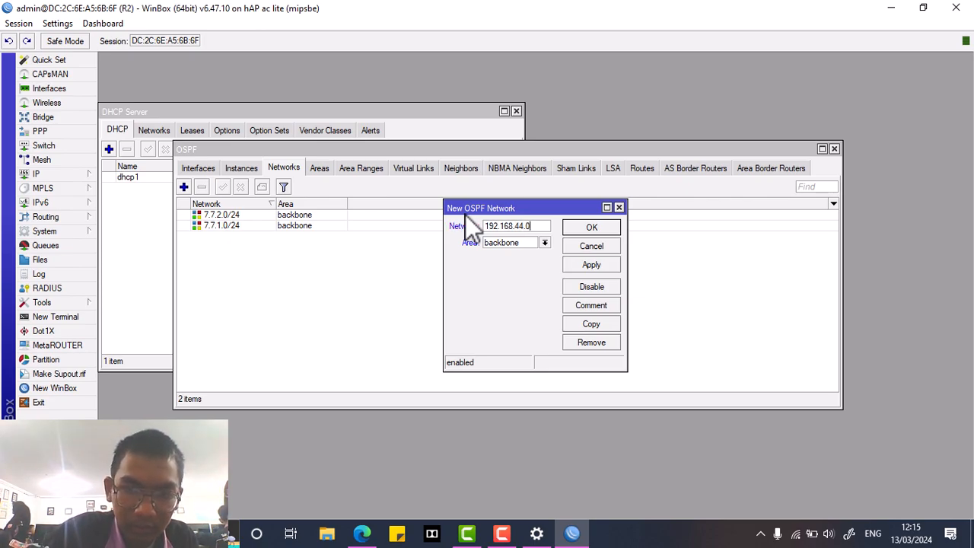
{"action": "left_click", "coordinate": [583, 267]}
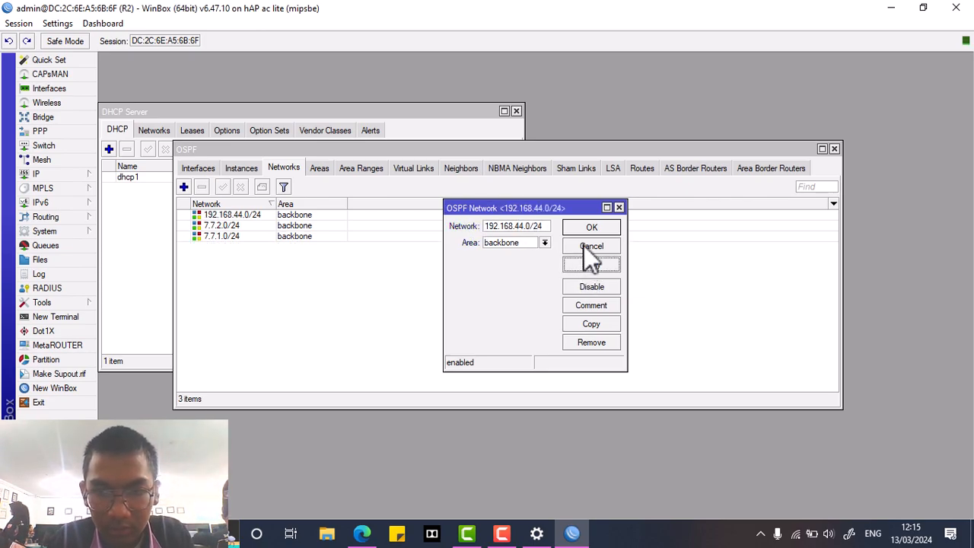
{"action": "left_click", "coordinate": [586, 225]}
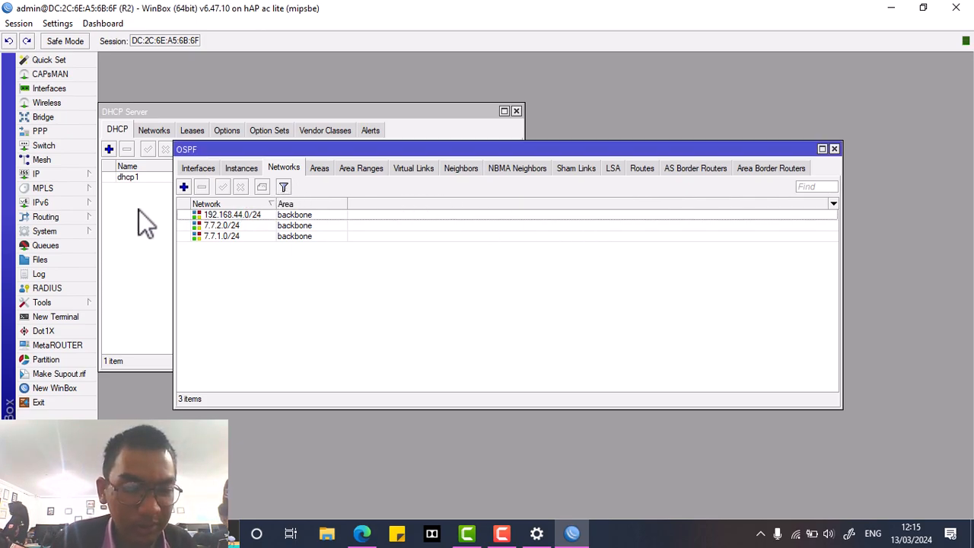
- Close the DHCP Server window and compare R2's OSPF interfaces with its OSPF network entries
{"action": "left_click", "coordinate": [138, 209]}
{"action": "left_click", "coordinate": [516, 112]}
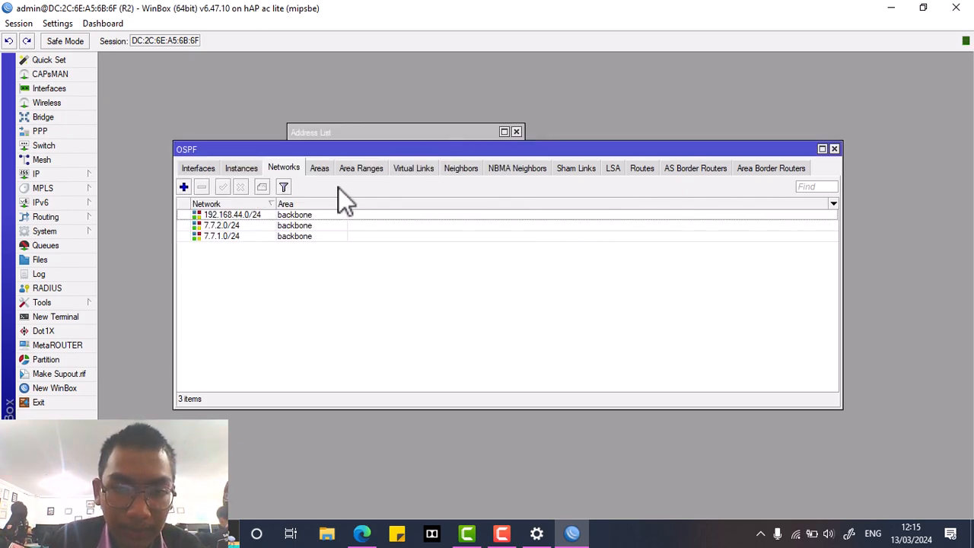
{"action": "left_click", "coordinate": [200, 168]}
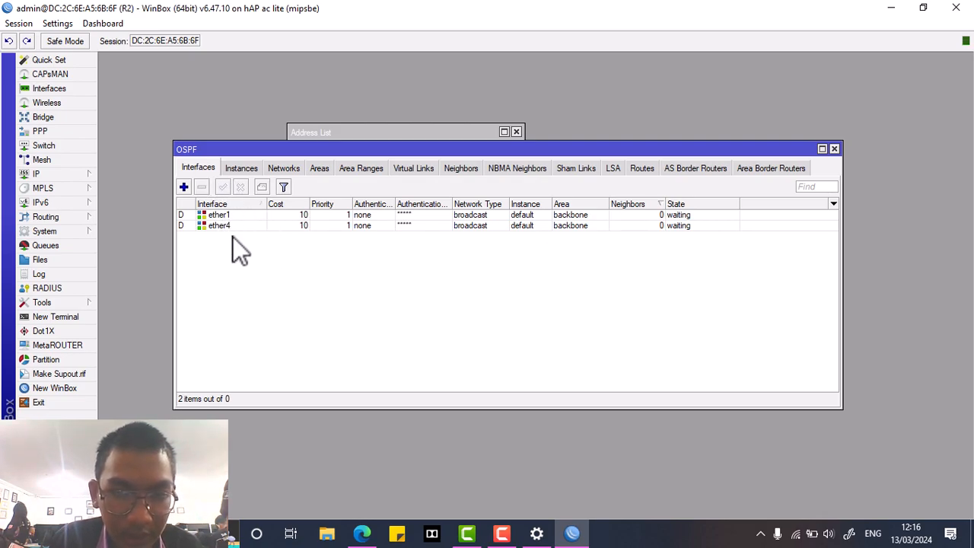
{"action": "left_click", "coordinate": [247, 169]}
{"action": "left_click", "coordinate": [276, 169]}
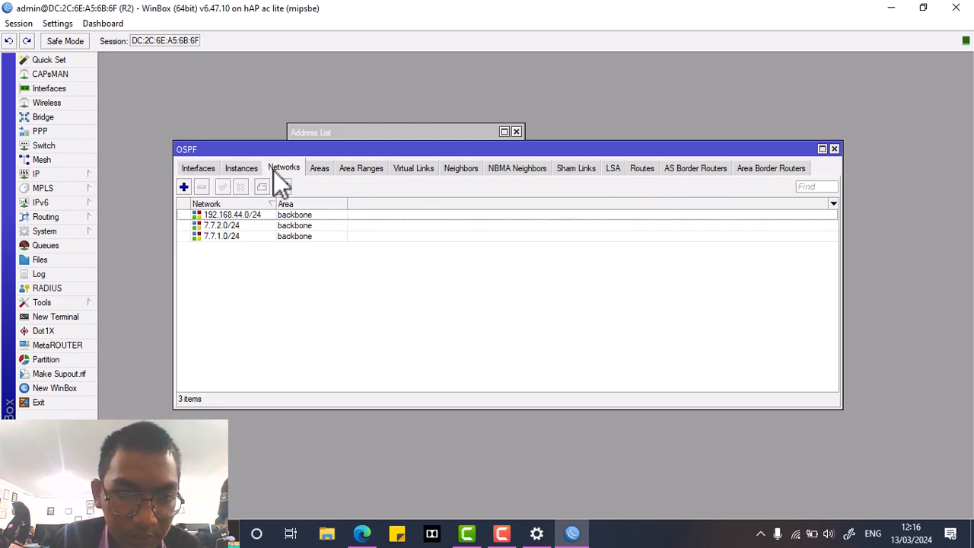
- Reapply the 7.7.2.0/24 OSPF network entry and recheck R2's OSPF interfaces and network list
{"action": "double_click", "coordinate": [238, 224]}
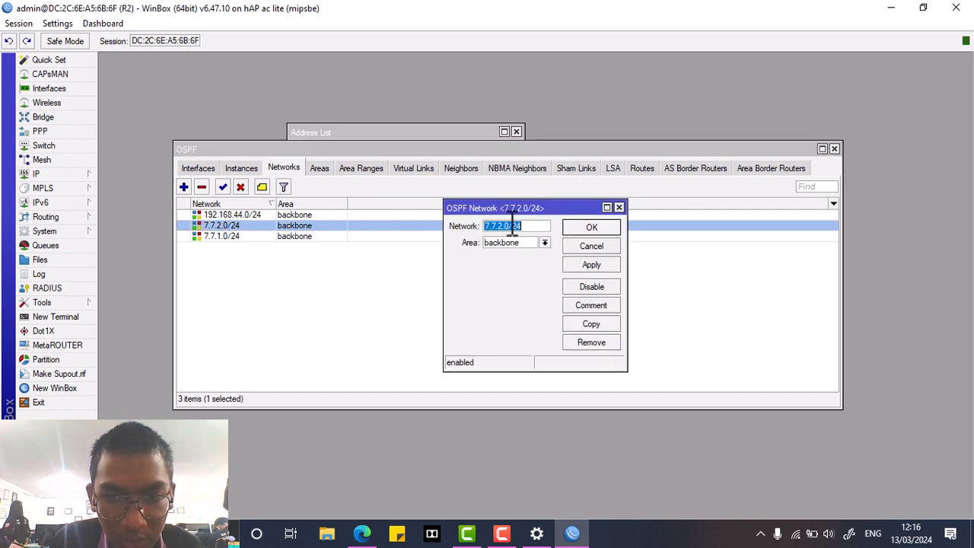
{"action": "left_click", "coordinate": [592, 264]}
{"action": "left_click", "coordinate": [590, 227]}
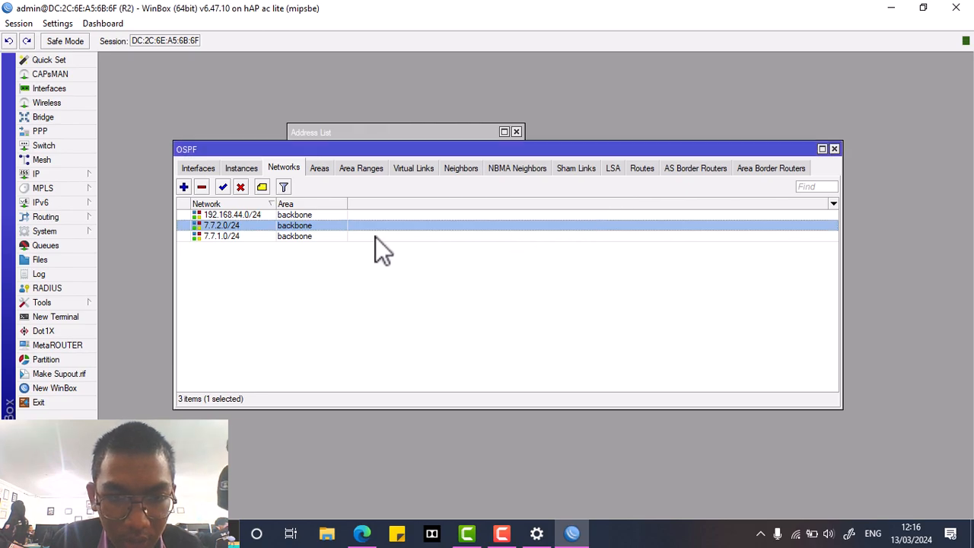
{"action": "left_click", "coordinate": [197, 167]}
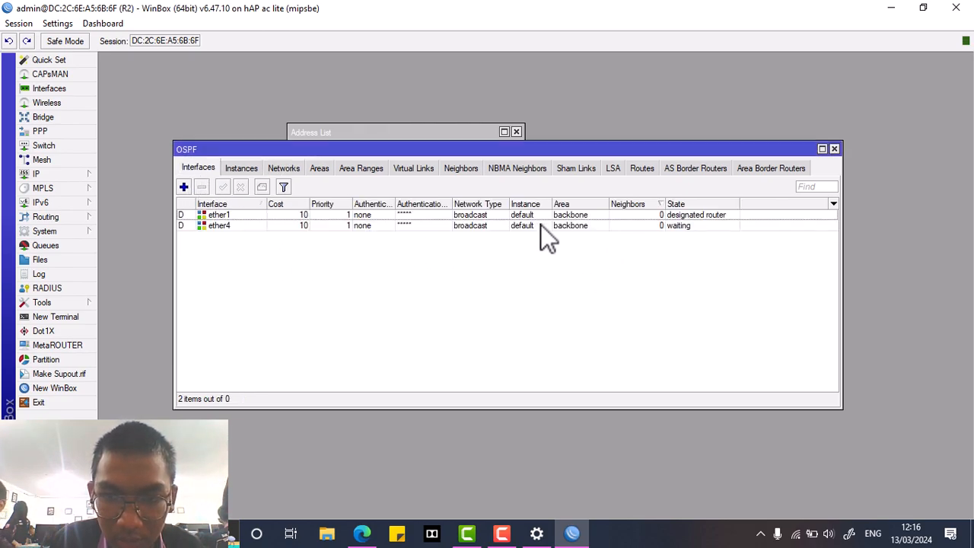
{"action": "left_click", "coordinate": [242, 168]}
{"action": "left_click", "coordinate": [283, 168]}
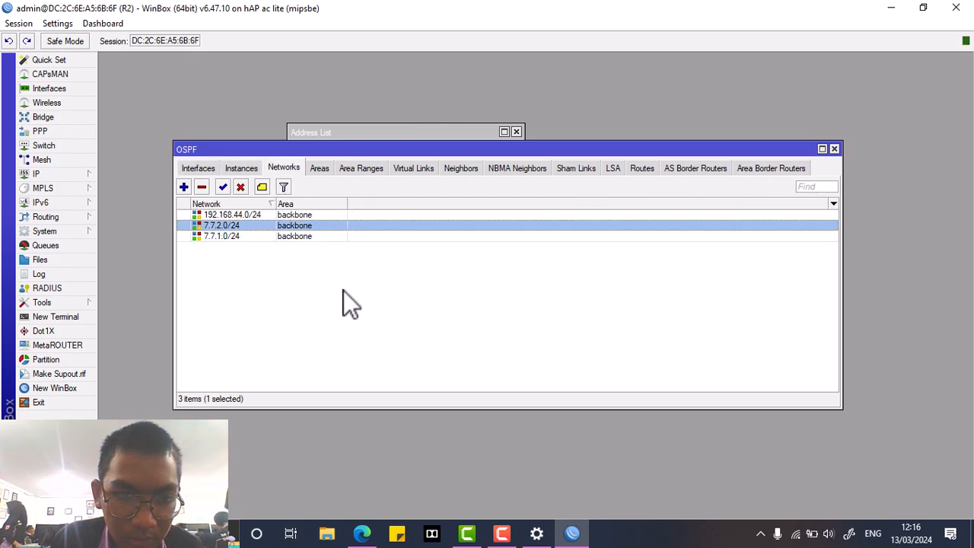
- Check the interface assigned to 7.7.2.1/24 in R2's IP address list, close the list and return to the OSPF interfaces
{"action": "left_click", "coordinate": [94, 177]}
{"action": "left_click", "coordinate": [131, 194]}
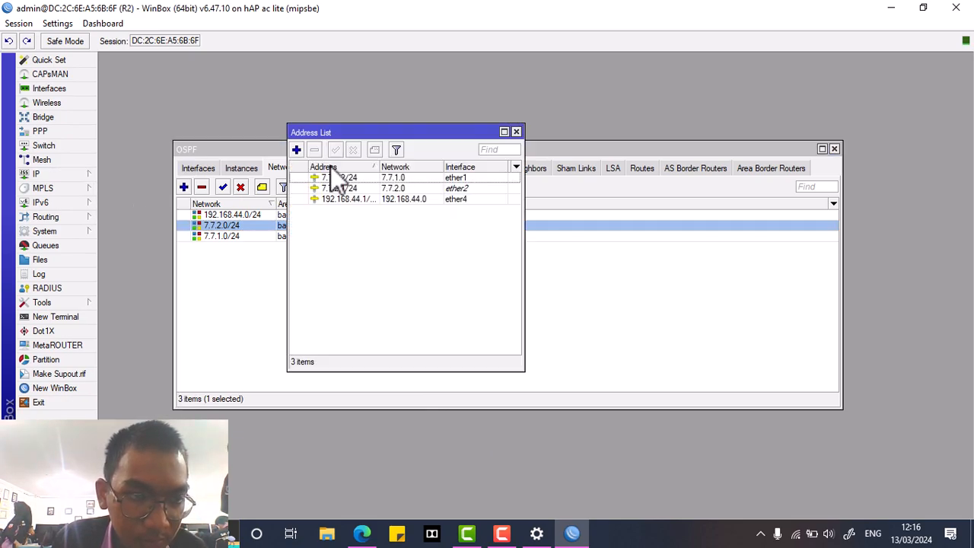
{"action": "left_click", "coordinate": [433, 191]}
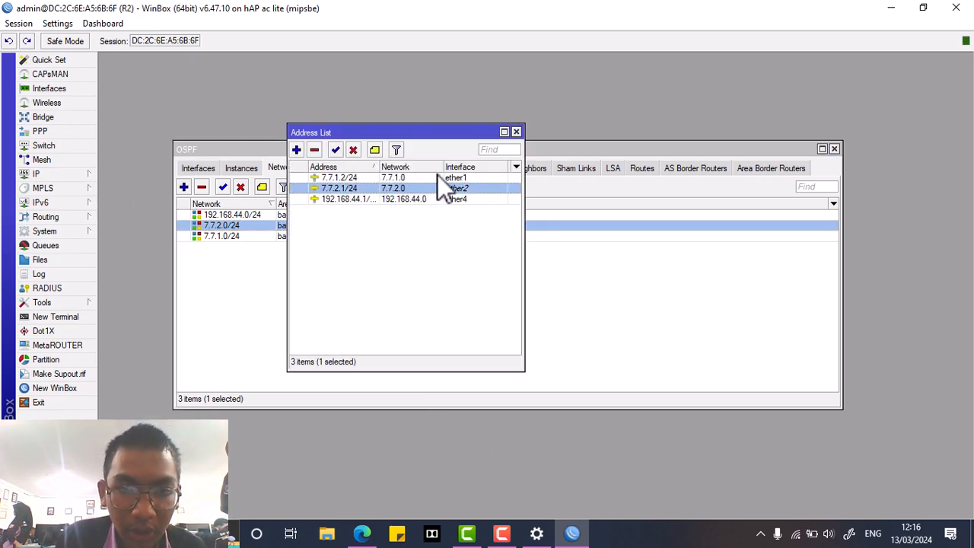
{"action": "left_click", "coordinate": [516, 133]}
{"action": "left_click", "coordinate": [197, 168]}
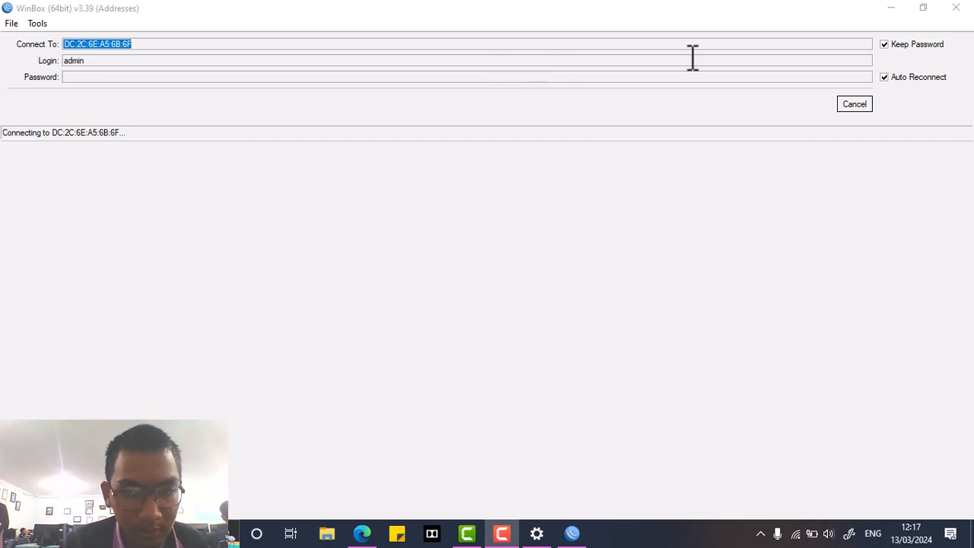
- Cancel the reconnection to R2, connect to R3, dismiss the password change request and maximize the session window
{"action": "left_click", "coordinate": [856, 105]}
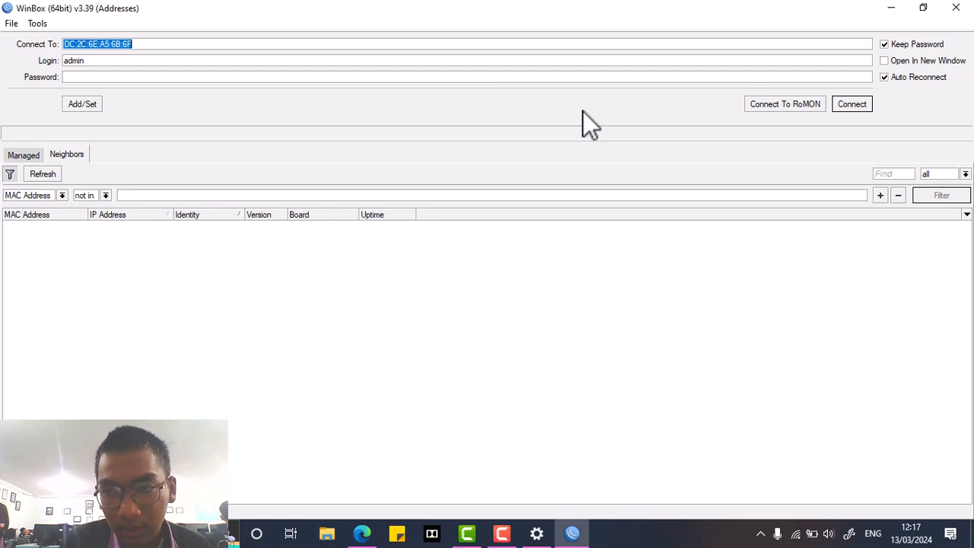
{"action": "left_click", "coordinate": [38, 178]}
{"action": "left_click", "coordinate": [46, 226]}
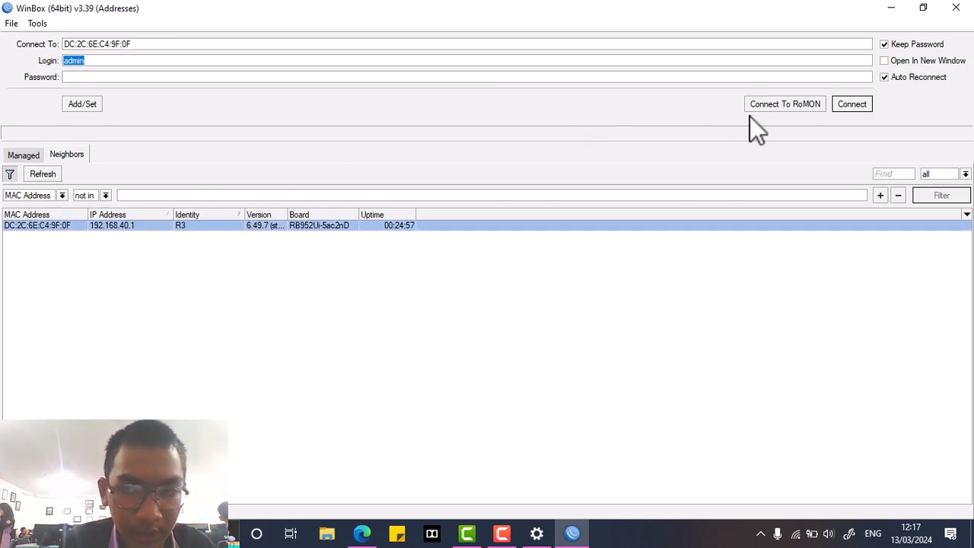
{"action": "left_click", "coordinate": [860, 106]}
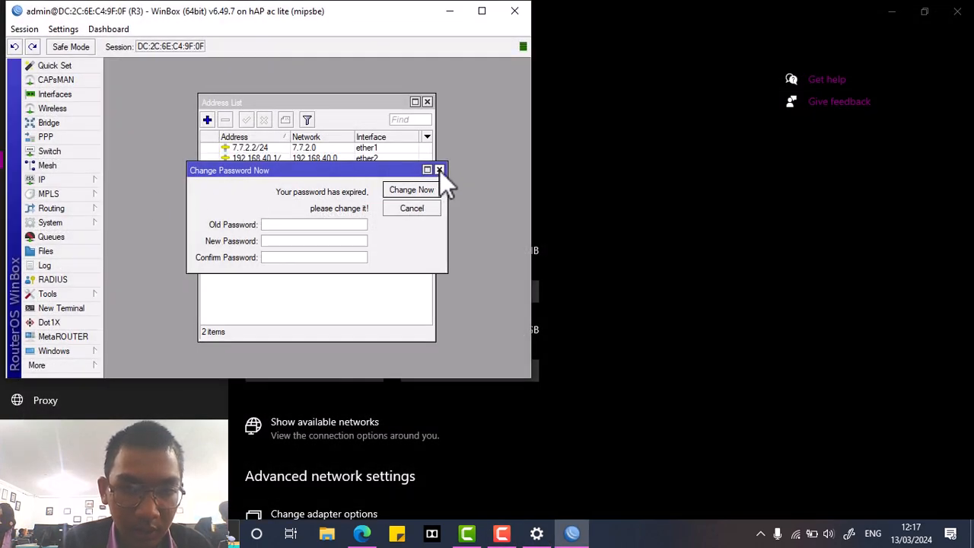
{"action": "left_click", "coordinate": [439, 170]}
{"action": "left_click", "coordinate": [482, 10]}
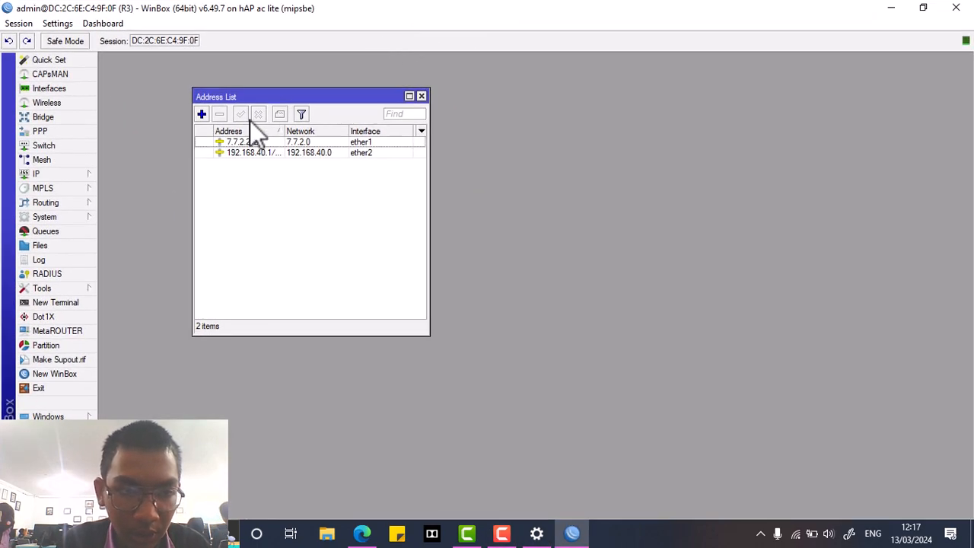
- Open the OSPF routing settings on R3 and show the list of OSPF networks
{"action": "left_click", "coordinate": [67, 178]}
{"action": "left_click", "coordinate": [66, 214]}
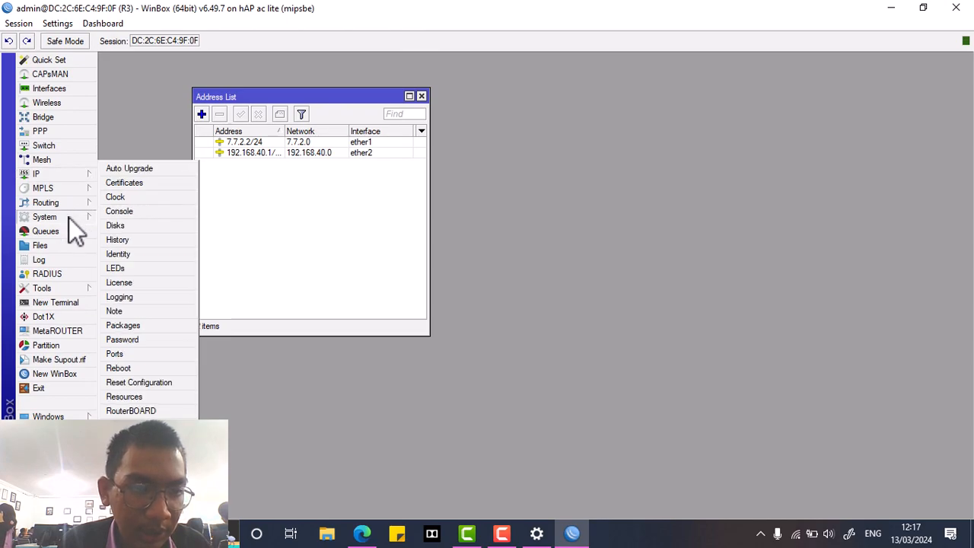
{"action": "mouse_move", "coordinate": [87, 206]}
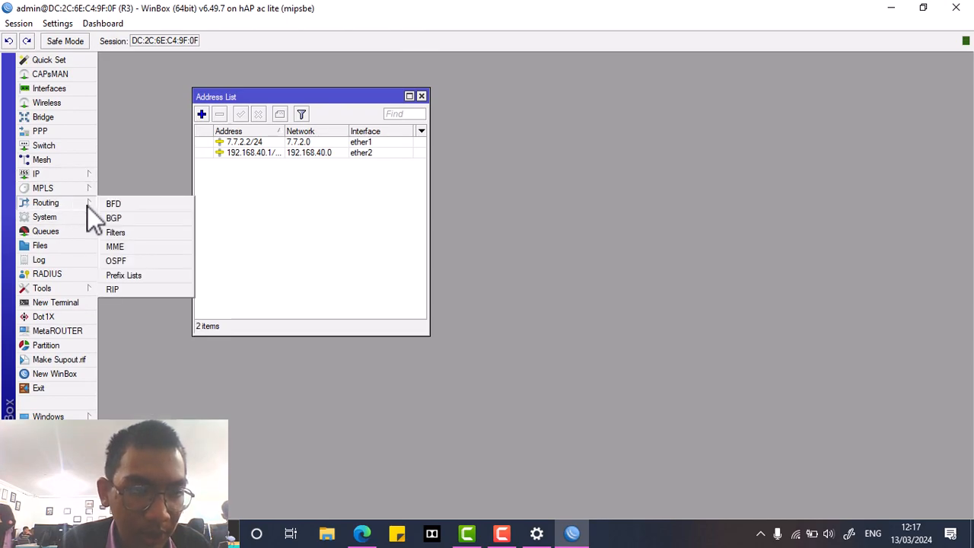
{"action": "left_click", "coordinate": [136, 260]}
{"action": "left_click", "coordinate": [385, 178]}
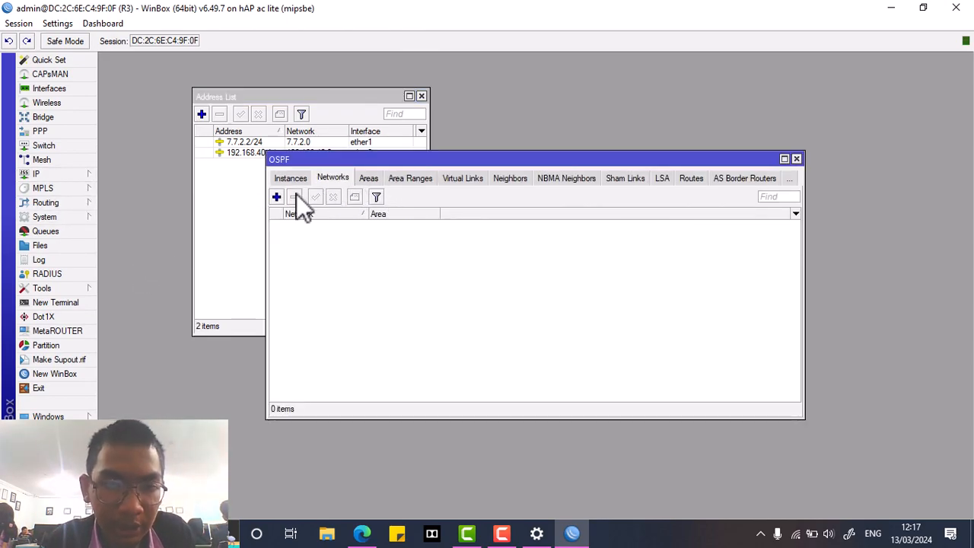
- Add the OSPF network 7.7.2.0/24 in the backbone area on R3, consulting the topology diagram in the browser for the address
{"action": "left_click", "coordinate": [276, 196]}
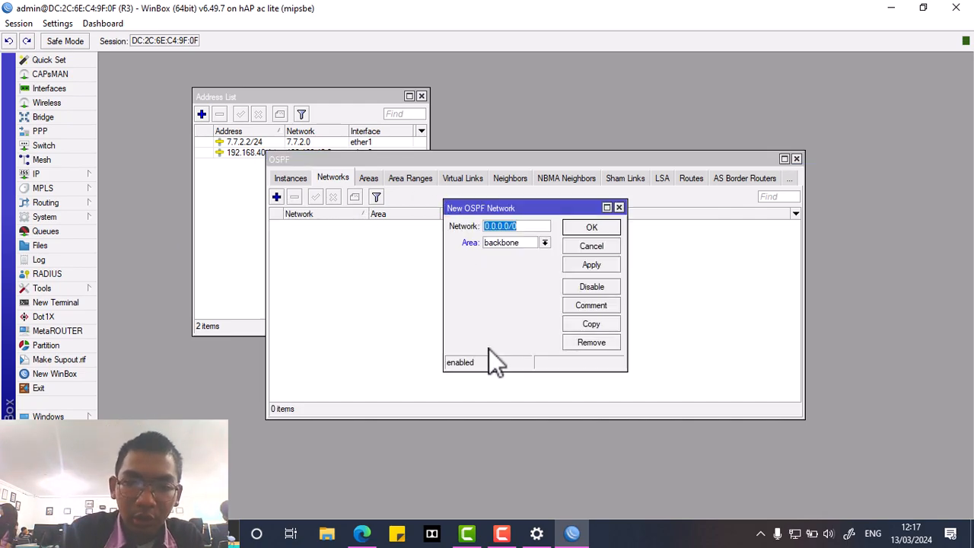
{"action": "left_click", "coordinate": [362, 533]}
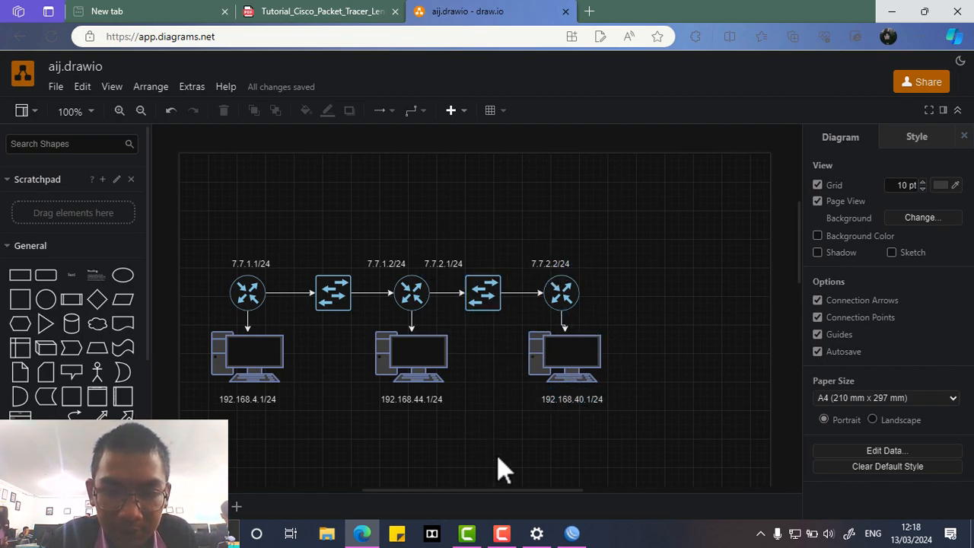
{"action": "left_click", "coordinate": [548, 533]}
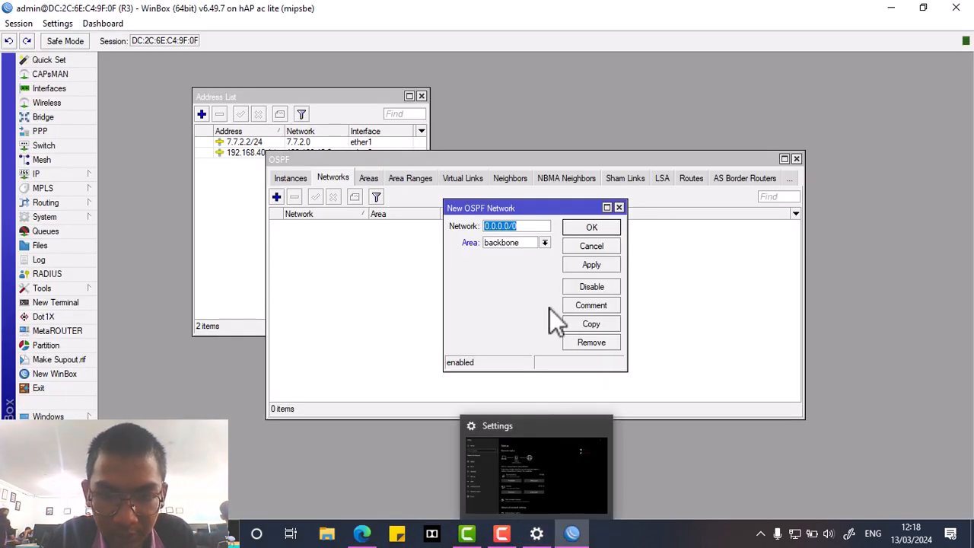
{"action": "type", "text": "7.7.2.0/24"}
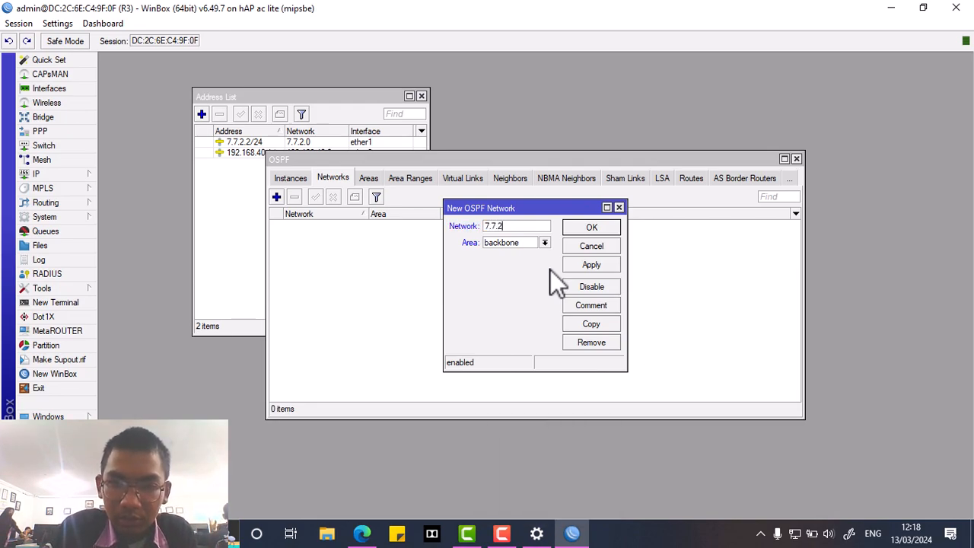
{"action": "left_click", "coordinate": [582, 265]}
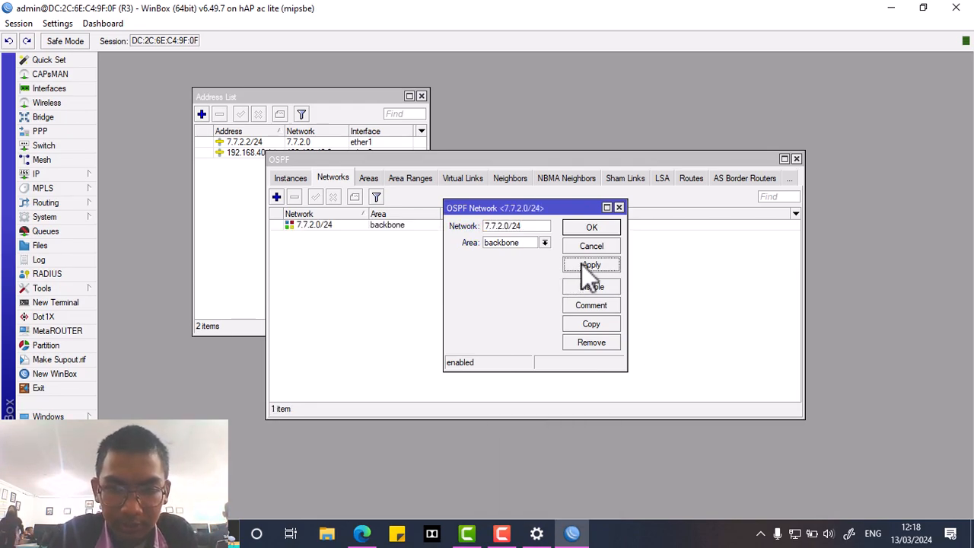
{"action": "left_click", "coordinate": [586, 227]}
- Add the OSPF network 192.168.40.0/24 in the backbone area on R3
{"action": "left_click", "coordinate": [278, 197]}
{"action": "type", "text": "192.168."}
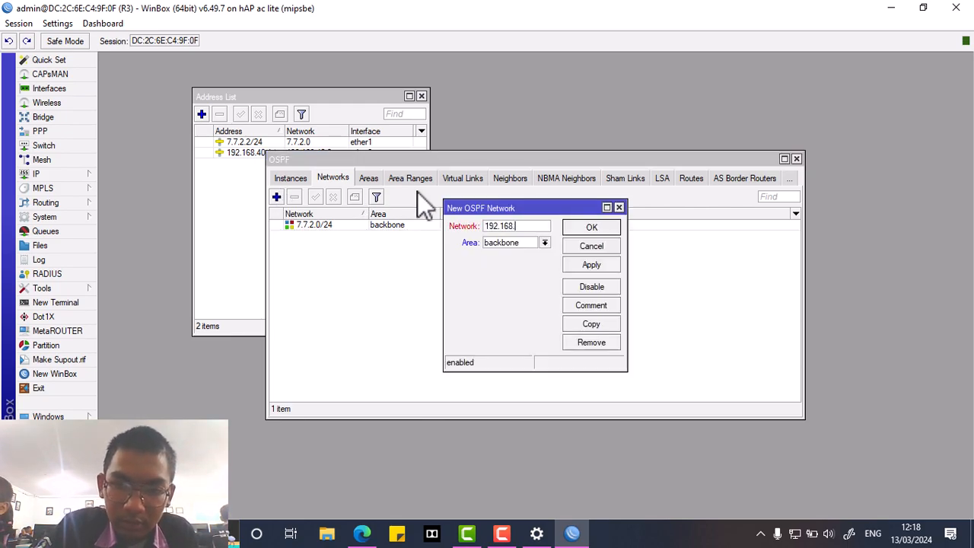
{"action": "type", "text": "40.0/24"}
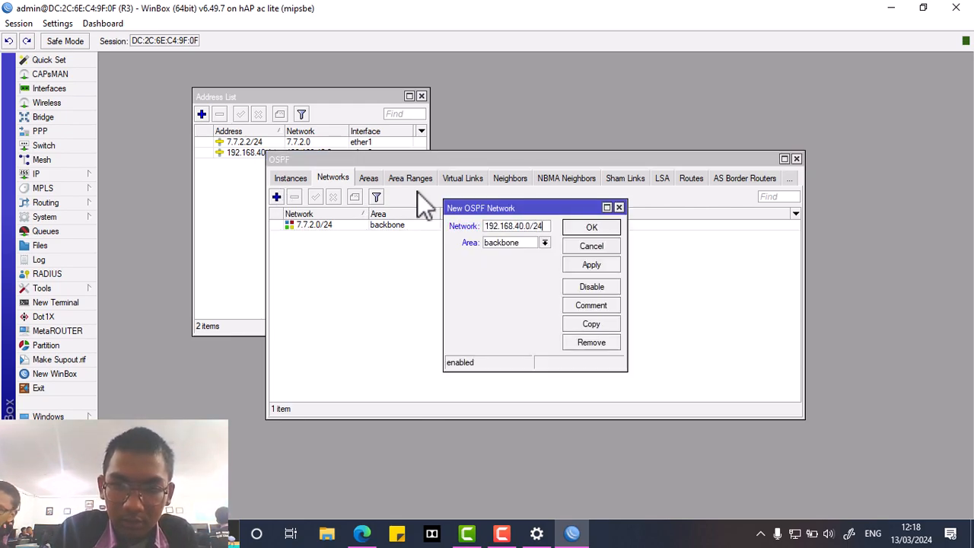
{"action": "left_click", "coordinate": [578, 264]}
{"action": "left_click", "coordinate": [586, 230]}
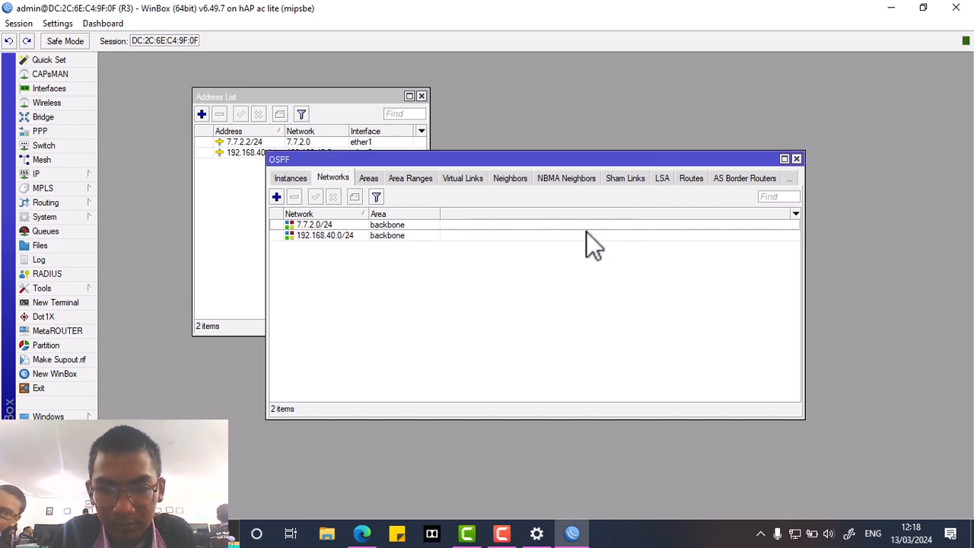
- Check the state of R3's OSPF interfaces and close the OSPF window
{"action": "left_click", "coordinate": [288, 178]}
{"action": "left_click", "coordinate": [288, 180]}
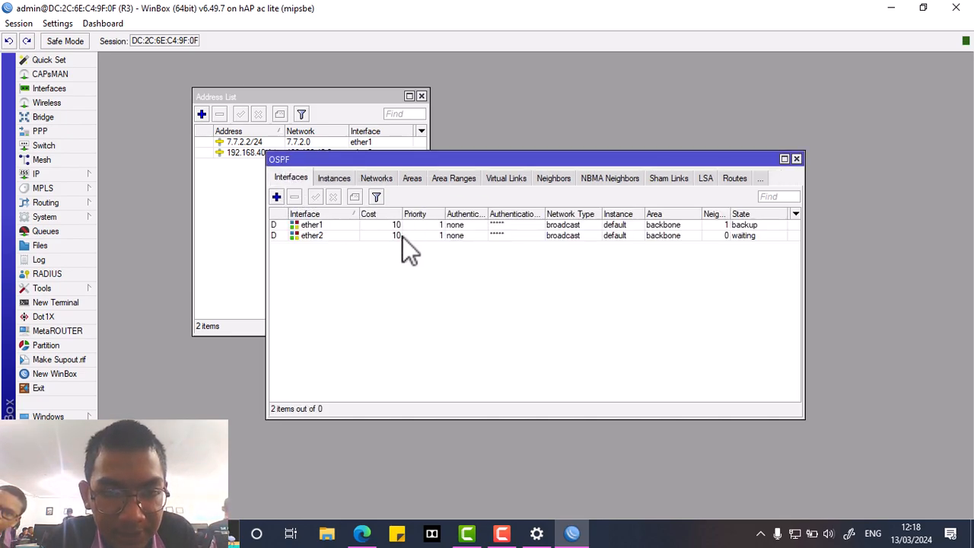
{"action": "left_click", "coordinate": [796, 159]}
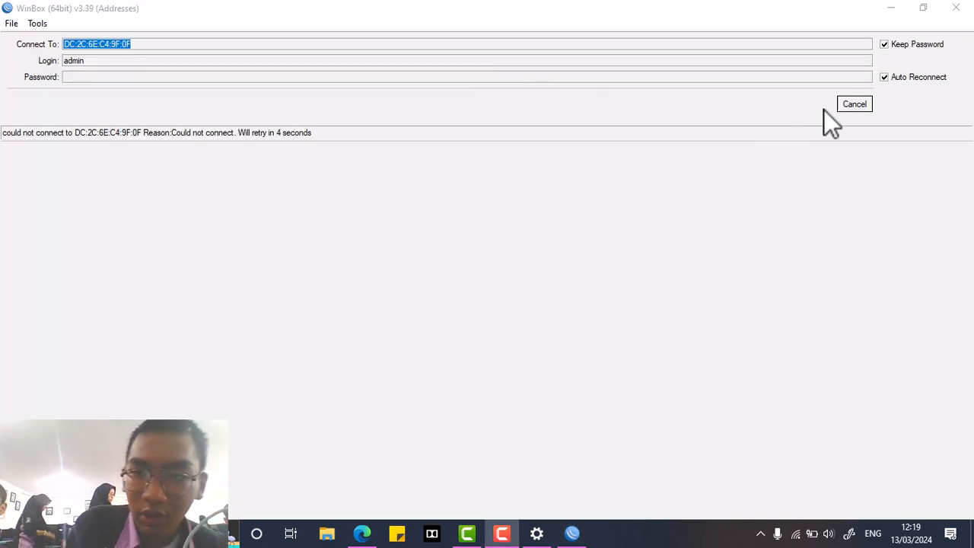
- Cancel the reconnection to R3, connect to R1 from the neighbors list and maximize the session window
{"action": "left_click", "coordinate": [845, 107]}
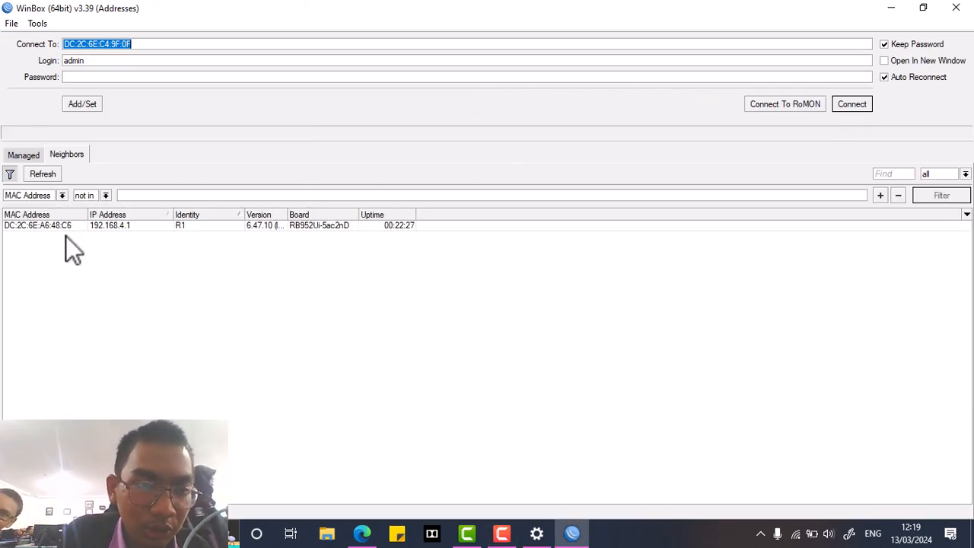
{"action": "left_click", "coordinate": [99, 226]}
{"action": "left_click", "coordinate": [853, 103]}
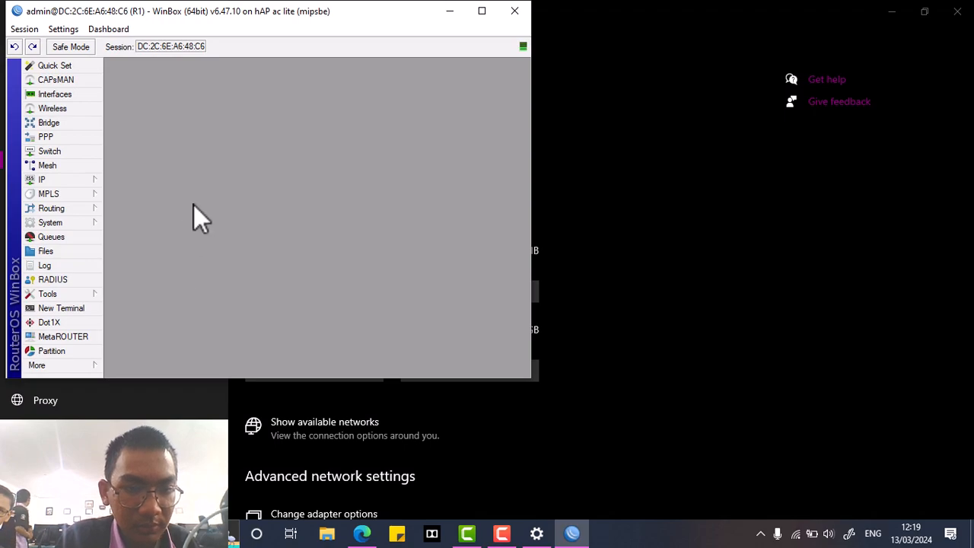
{"action": "left_click", "coordinate": [483, 11]}
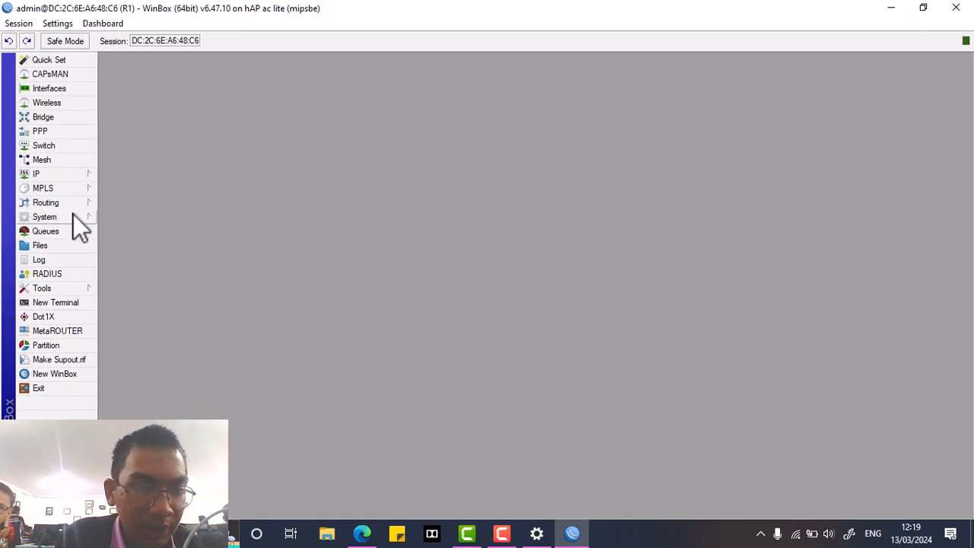
{"action": "left_click", "coordinate": [73, 207]}
{"action": "left_click", "coordinate": [133, 247]}
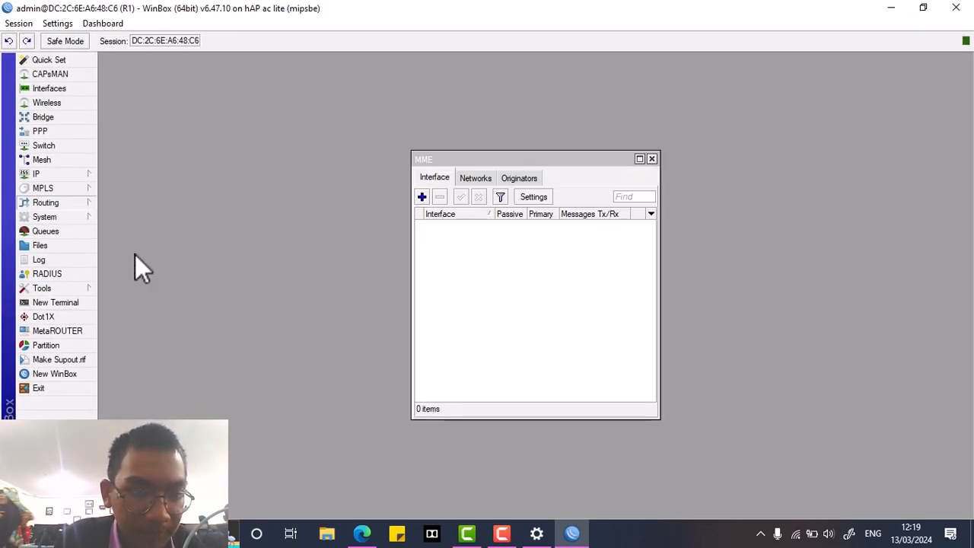
{"action": "left_click", "coordinate": [652, 158]}
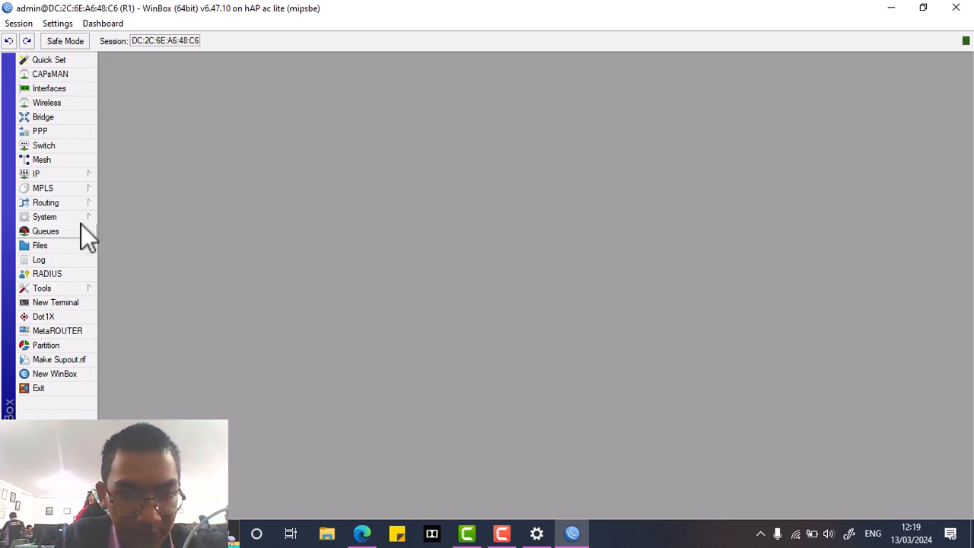
- Add the OSPF network 7.7.1.0/24 in the backbone area on R1, consulting the topology diagram in the browser for the address
{"action": "left_click", "coordinate": [64, 216]}
{"action": "left_click", "coordinate": [65, 204]}
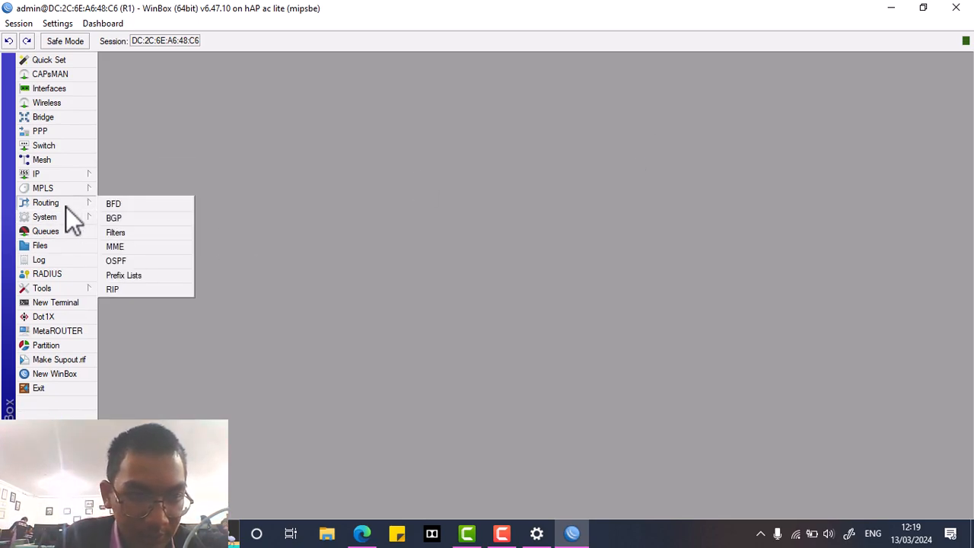
{"action": "left_click", "coordinate": [120, 257]}
{"action": "left_click", "coordinate": [373, 182]}
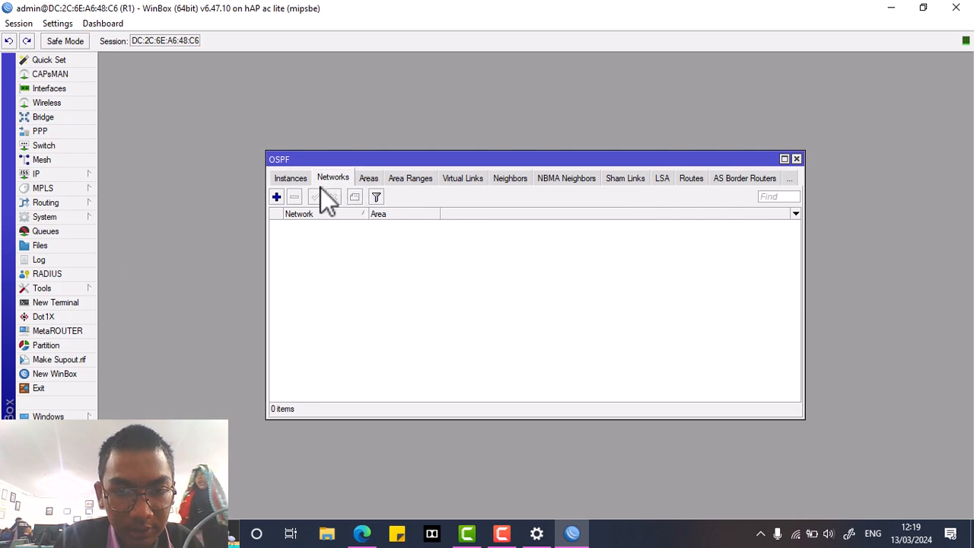
{"action": "left_click", "coordinate": [276, 196]}
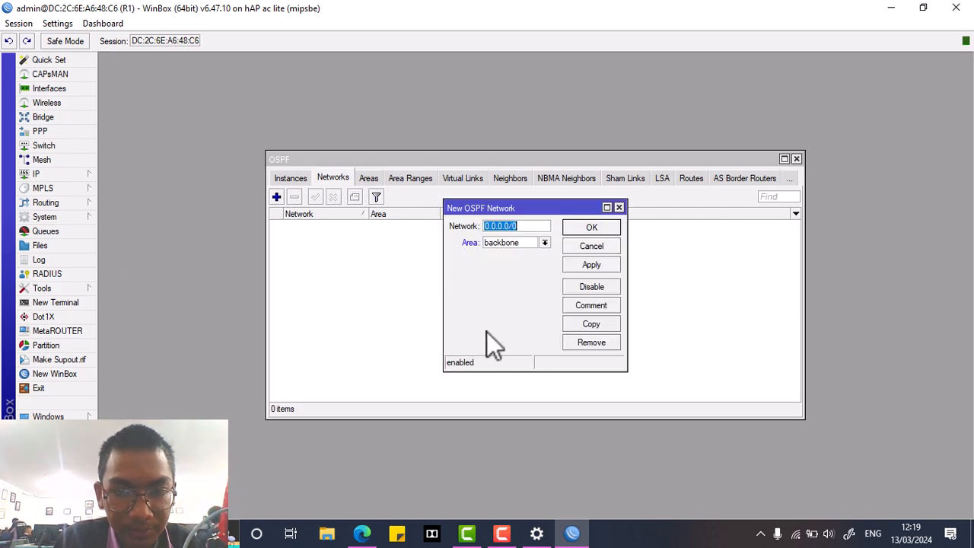
{"action": "left_click", "coordinate": [361, 534]}
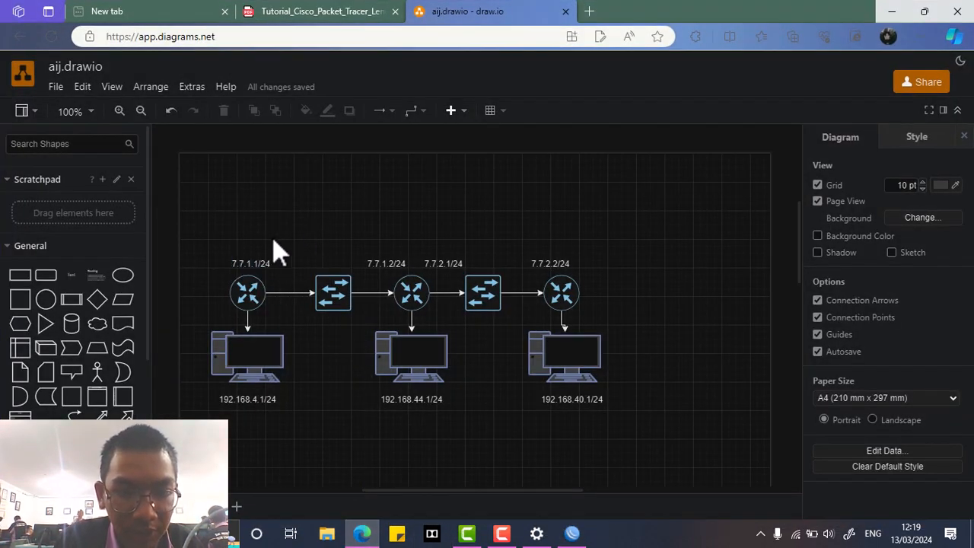
{"action": "left_click", "coordinate": [248, 296]}
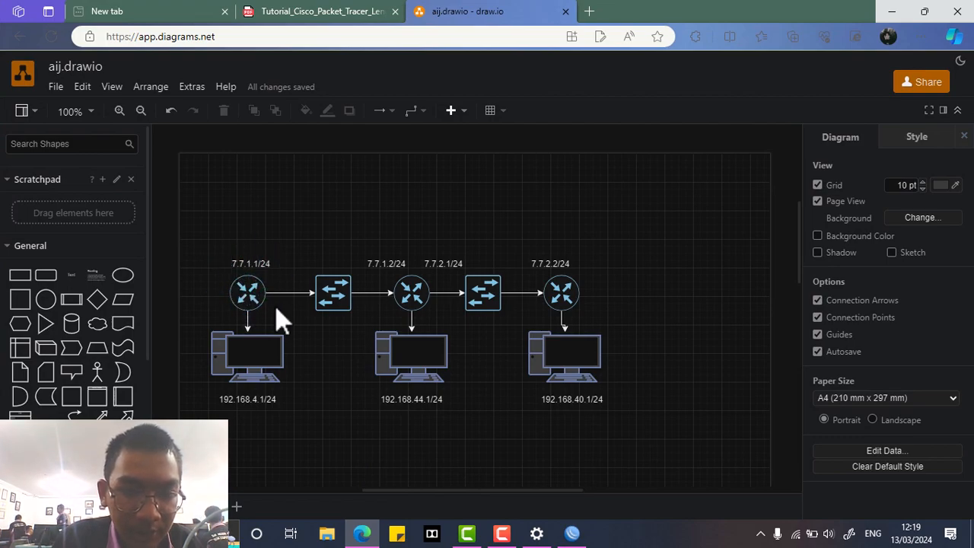
{"action": "left_click", "coordinate": [252, 267]}
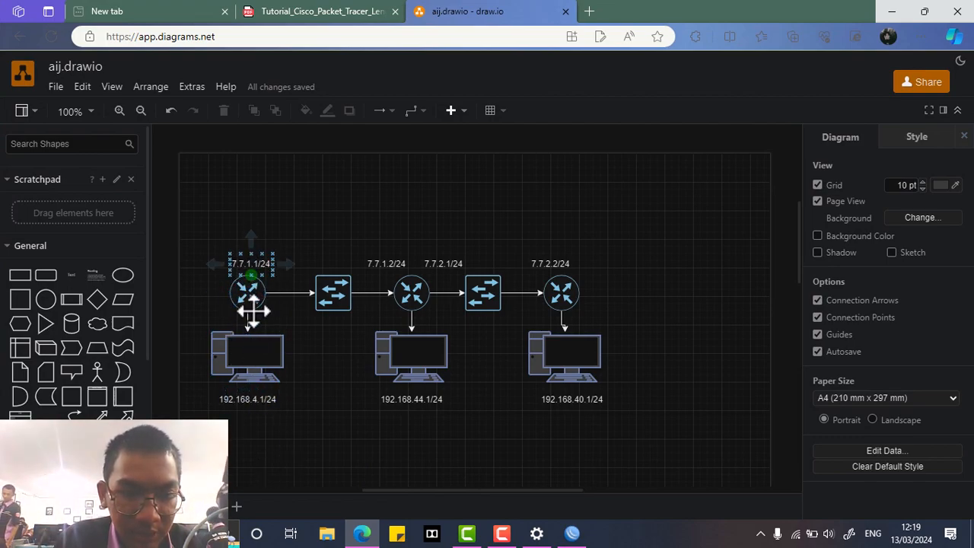
{"action": "left_click", "coordinate": [571, 533]}
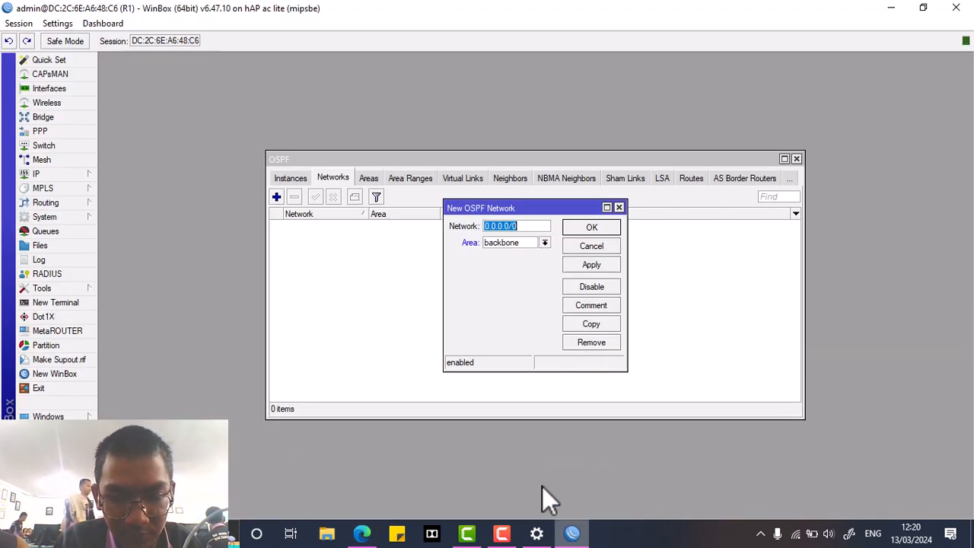
{"action": "type", "text": "7.7.1.0"}
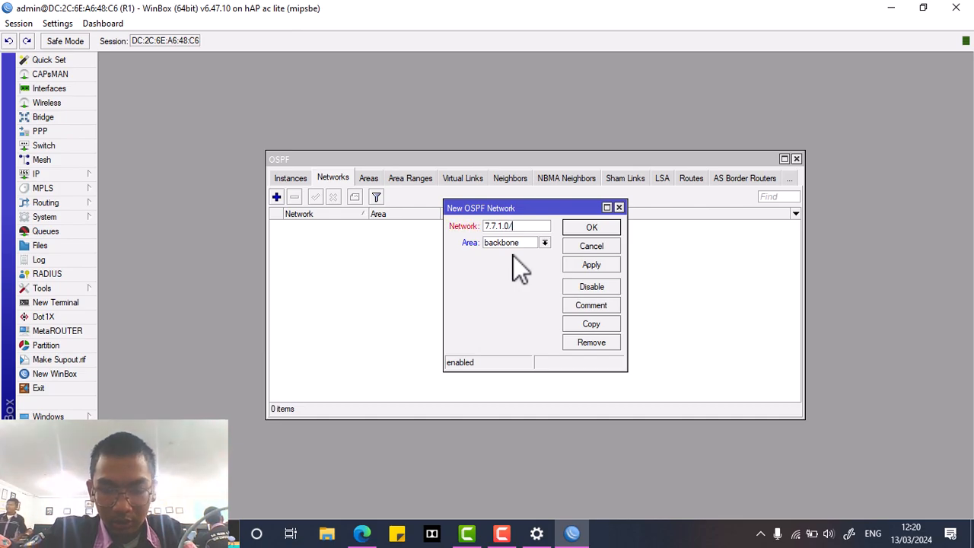
{"action": "left_click", "coordinate": [586, 261]}
{"action": "left_click", "coordinate": [580, 231]}
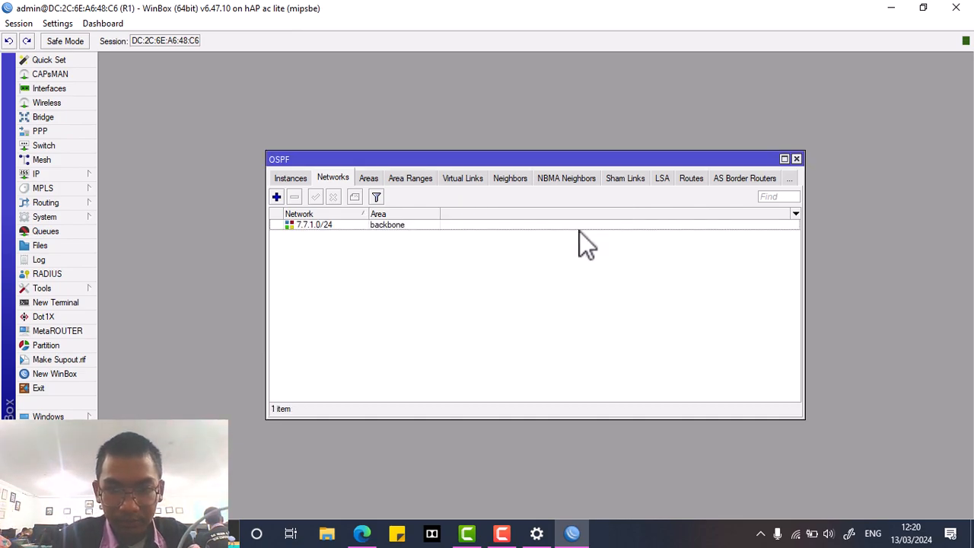
- Add the OSPF network 192.168.4.0/24 in the backbone area on R1 and close the OSPF window
{"action": "left_click", "coordinate": [276, 196]}
{"action": "type", "text": "192"}
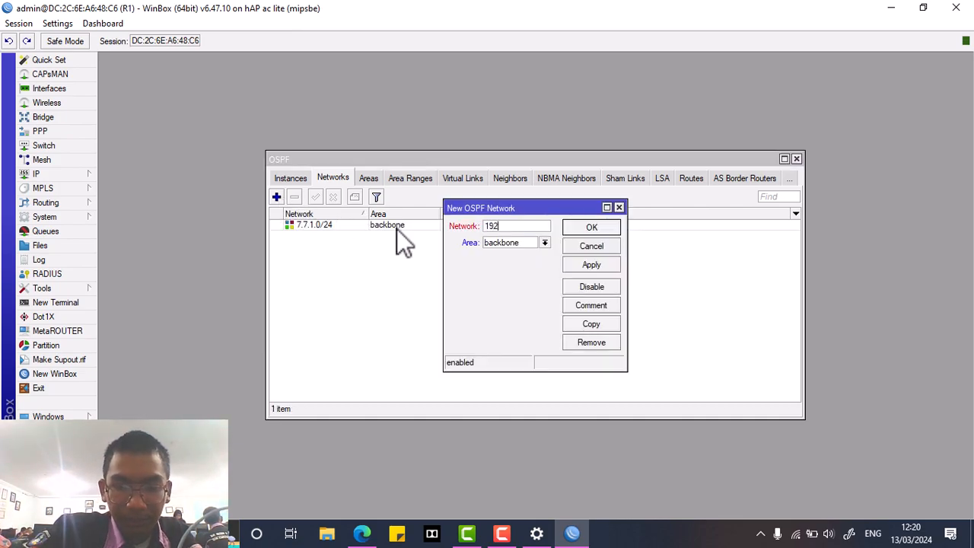
{"action": "type", "text": ".168.4.0/24"}
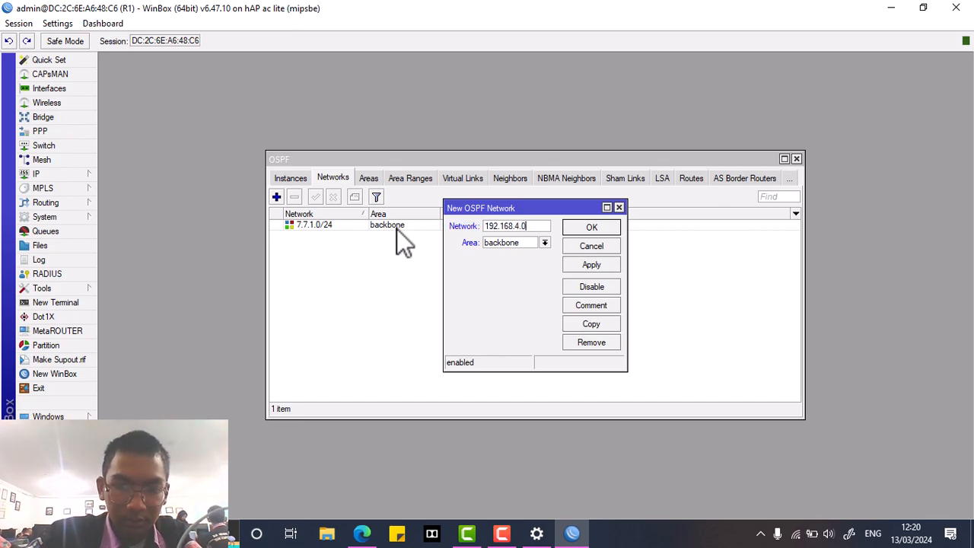
{"action": "left_click", "coordinate": [589, 264]}
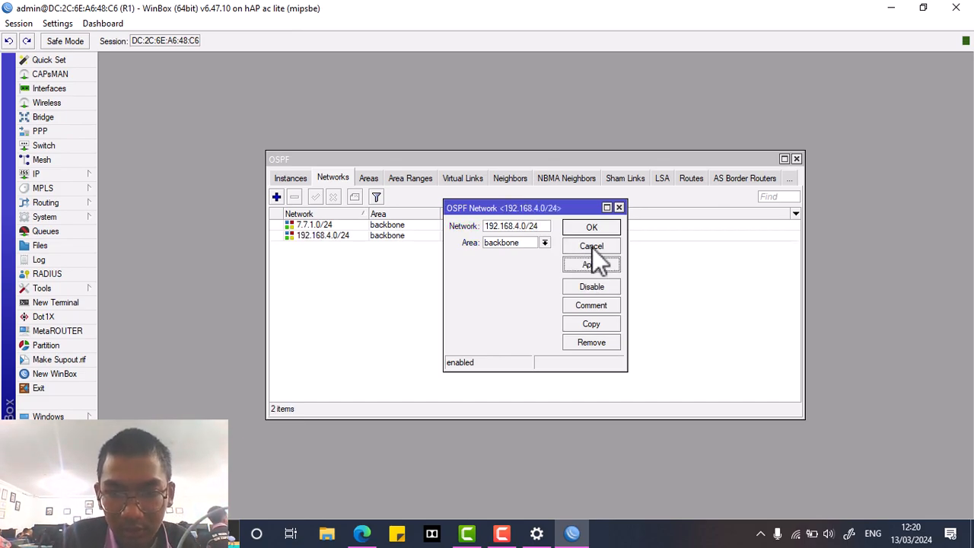
{"action": "left_click", "coordinate": [596, 228]}
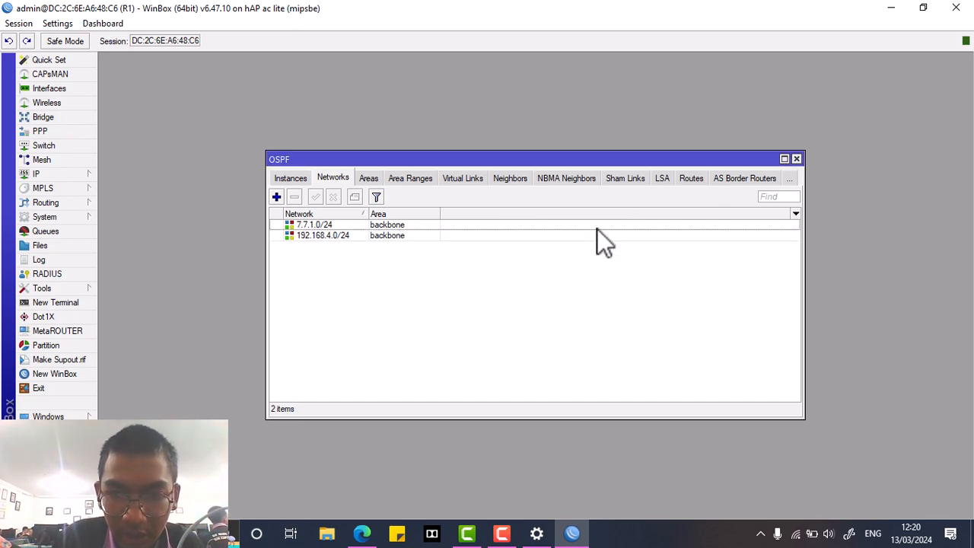
{"action": "left_click", "coordinate": [796, 160]}
- Turn off the computer's Wi-Fi so that only the wired network connection is used
{"action": "left_click", "coordinate": [795, 534]}
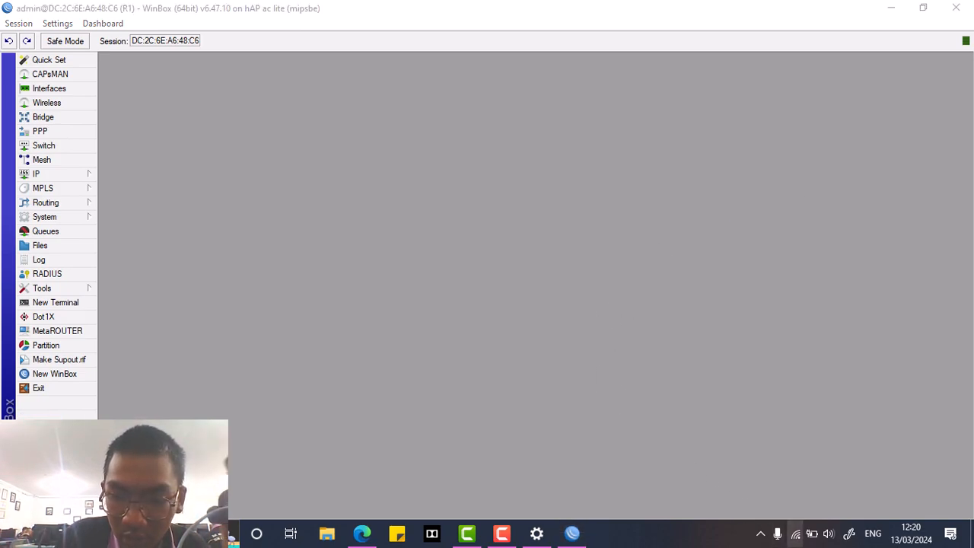
{"action": "left_click", "coordinate": [732, 483]}
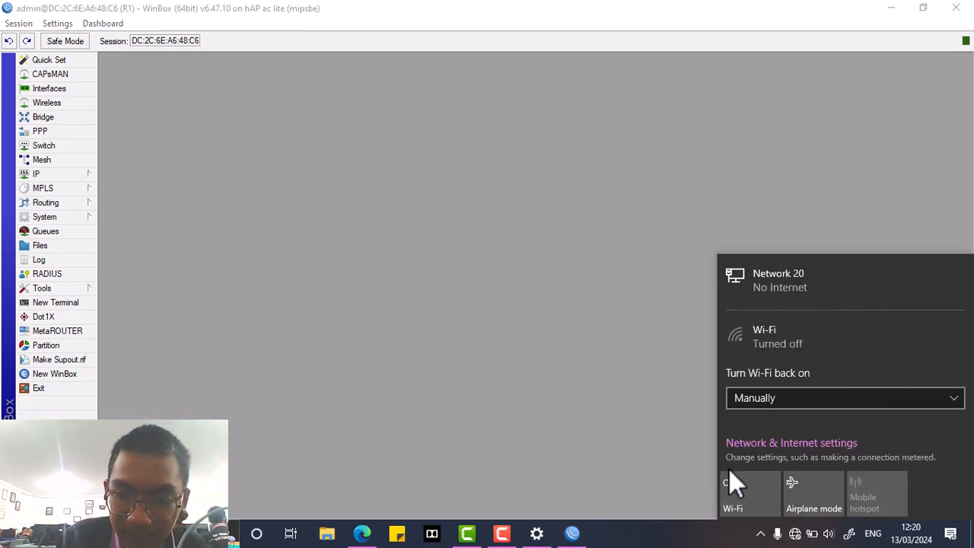
{"action": "left_click", "coordinate": [577, 352]}
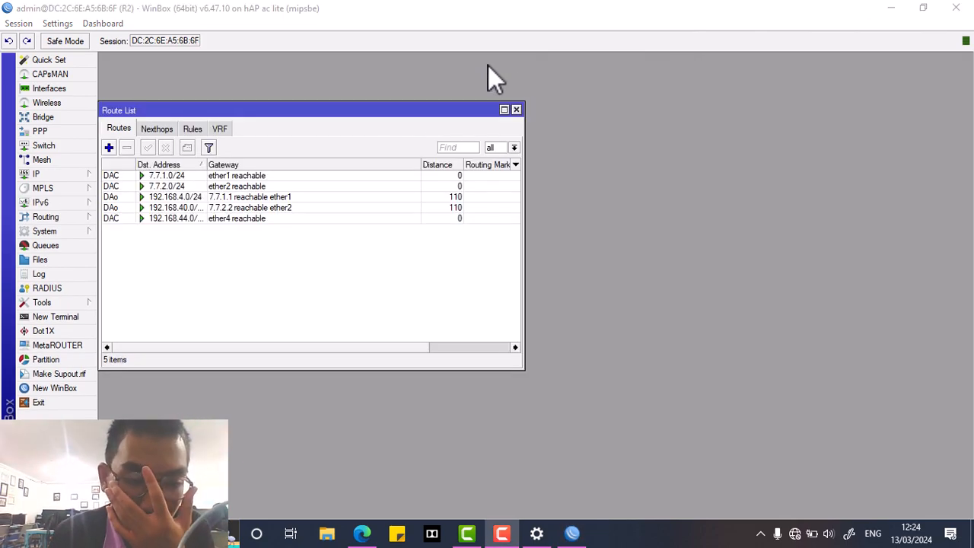
- Examine the destination and gateway of the 192.168.4.0/24 and 192.168.40.0/24 OSPF routes on R2, and close the route list
{"action": "double_click", "coordinate": [130, 197]}
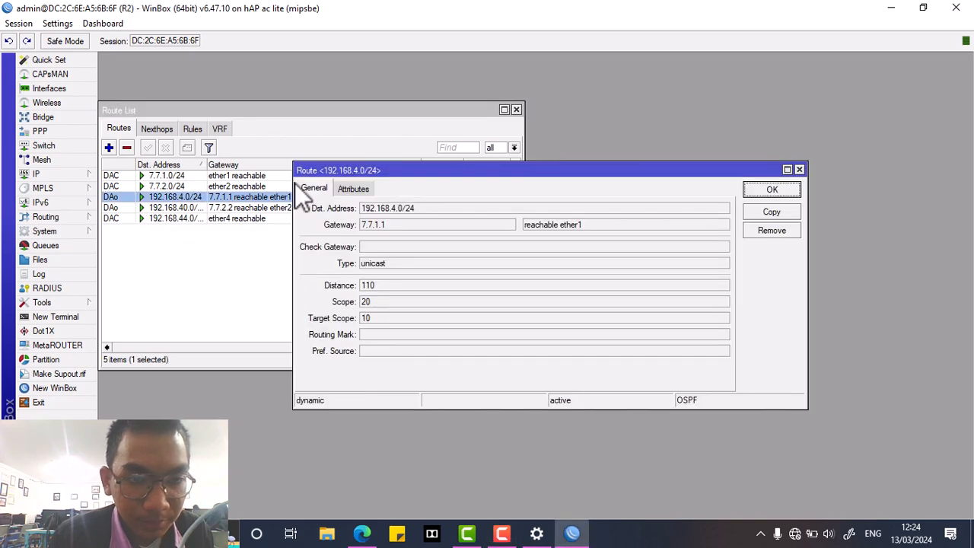
{"action": "left_click", "coordinate": [375, 210]}
{"action": "left_click", "coordinate": [380, 223]}
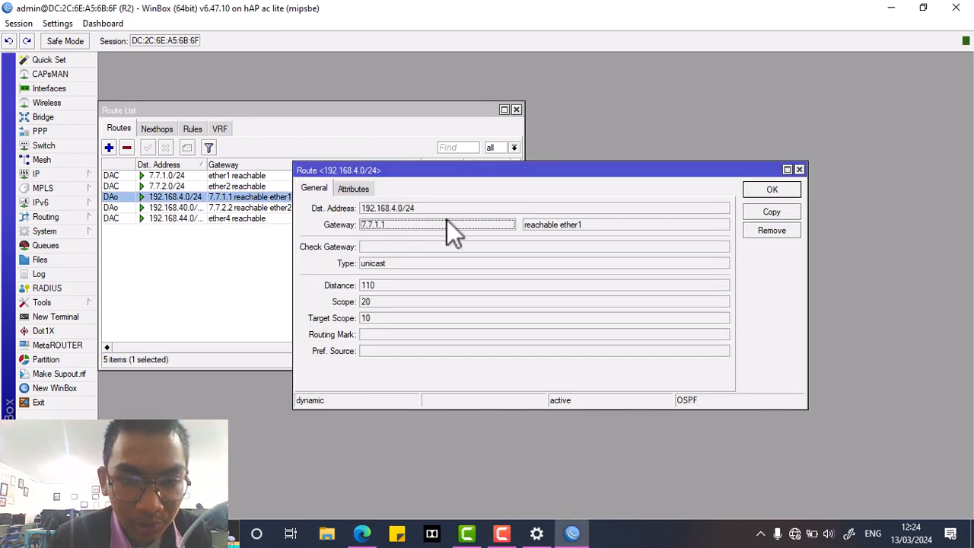
{"action": "left_click", "coordinate": [798, 171]}
{"action": "double_click", "coordinate": [245, 208]}
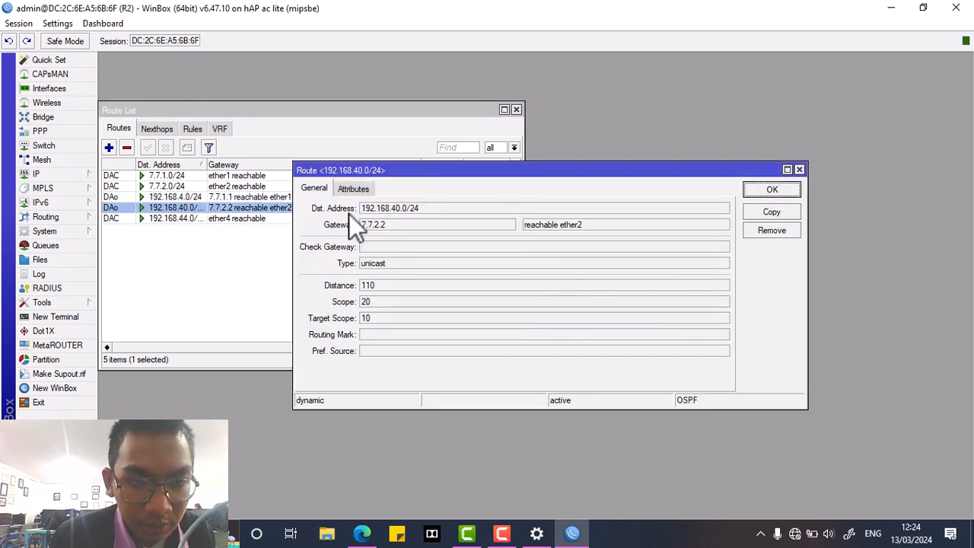
{"action": "left_click", "coordinate": [393, 210]}
{"action": "left_click", "coordinate": [386, 223]}
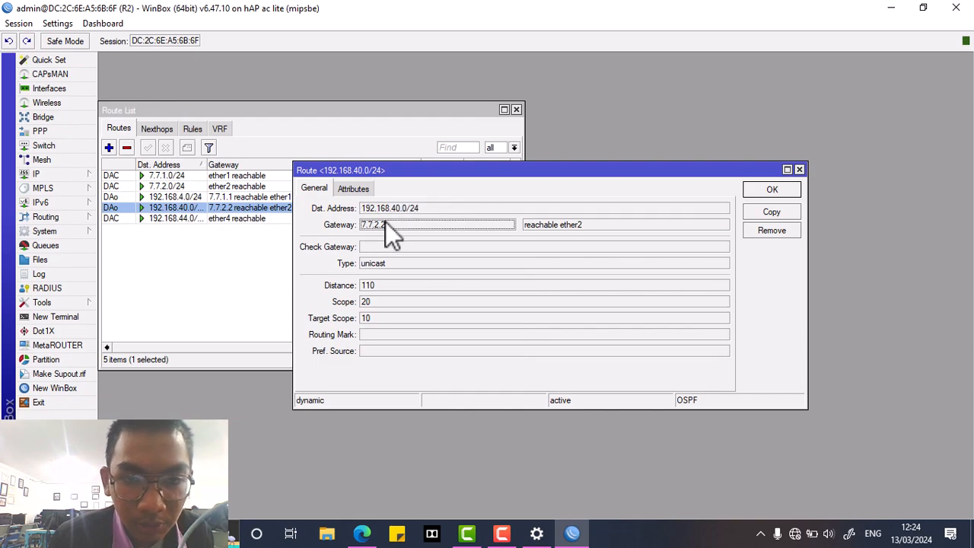
{"action": "left_click", "coordinate": [800, 170]}
{"action": "left_click_drag", "start_coordinate": [419, 114], "coordinate": [440, 118]}
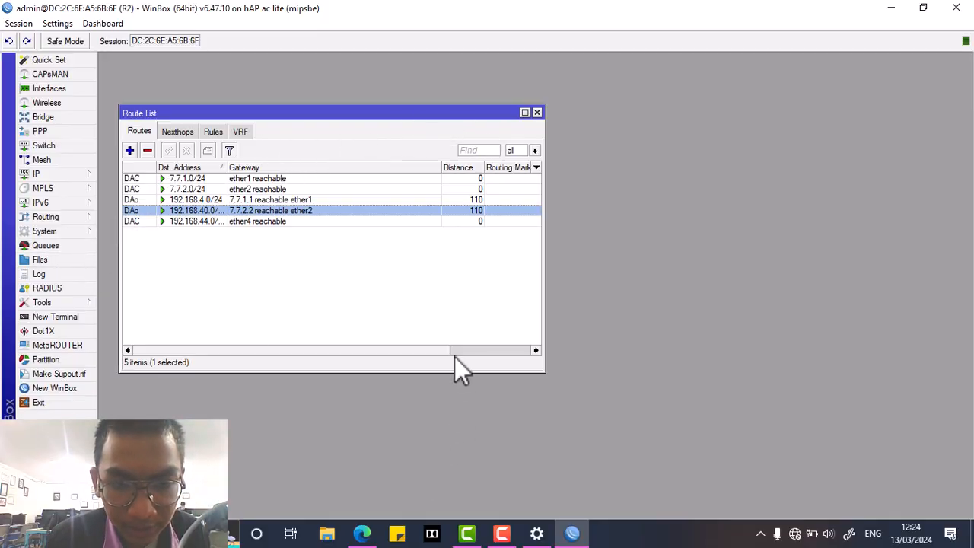
{"action": "left_click", "coordinate": [536, 113]}
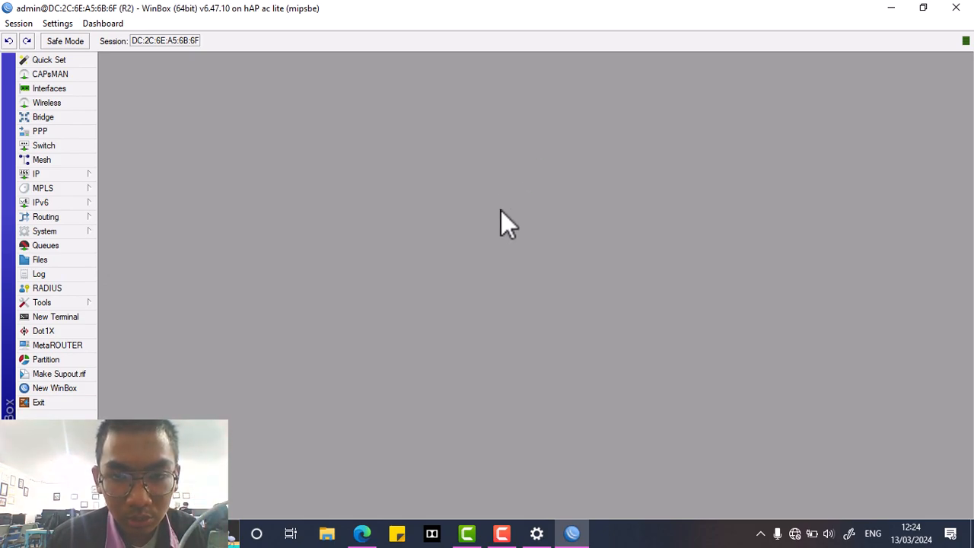
- Check the IP address details of the computer's Ethernet adapter in the Windows network connections, and close the network windows
{"action": "left_click", "coordinate": [794, 532]}
{"action": "left_click", "coordinate": [821, 513]}
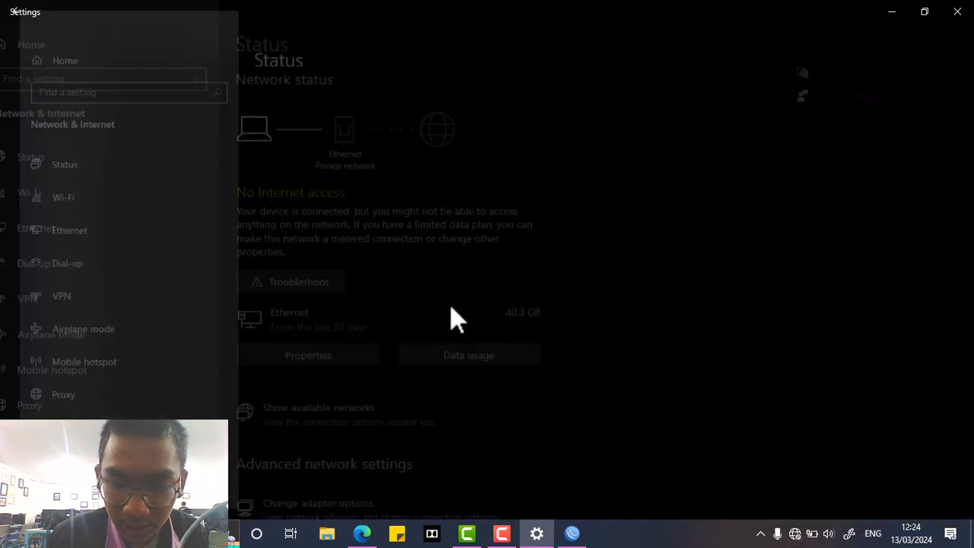
{"action": "left_click", "coordinate": [302, 504]}
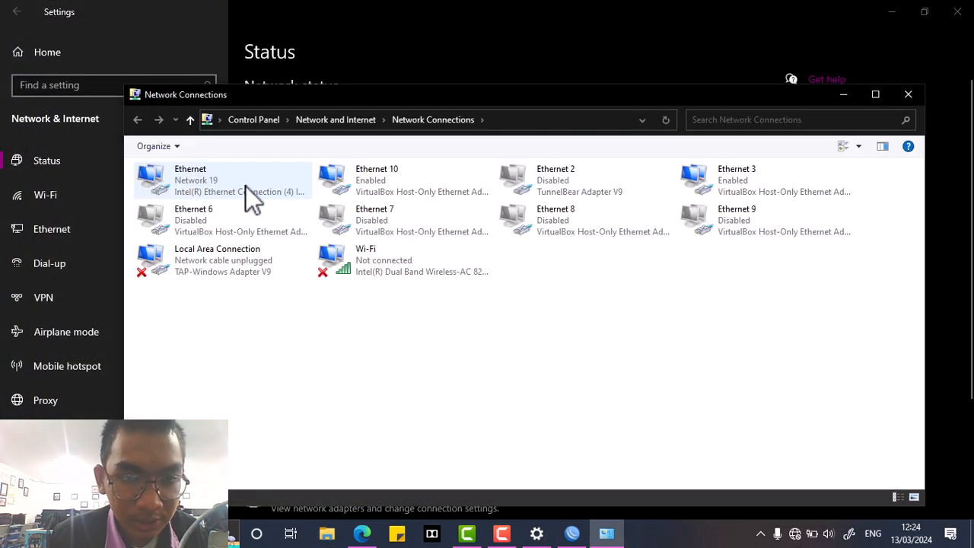
{"action": "double_click", "coordinate": [248, 185]}
{"action": "left_click", "coordinate": [427, 252]}
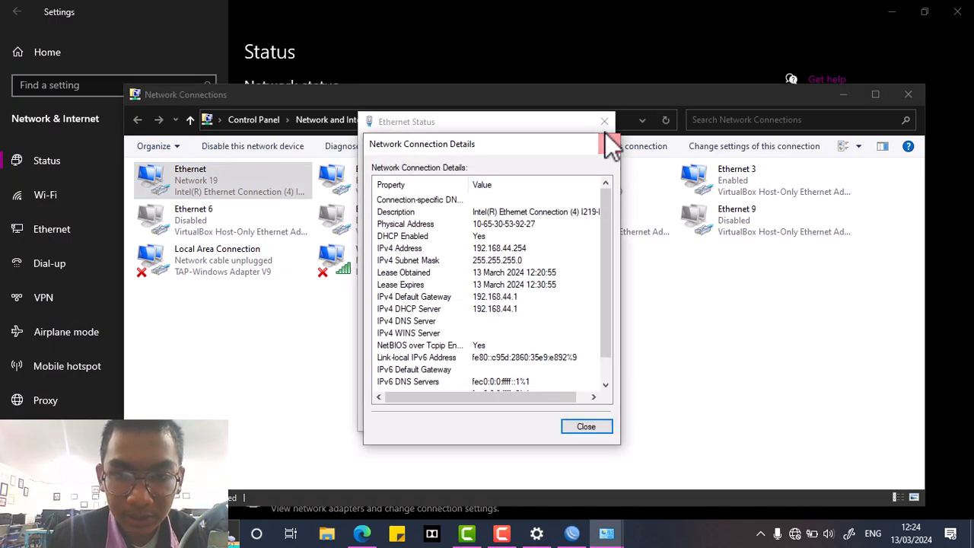
{"action": "left_click", "coordinate": [609, 140]}
{"action": "left_click", "coordinate": [605, 121]}
{"action": "left_click", "coordinate": [907, 95]}
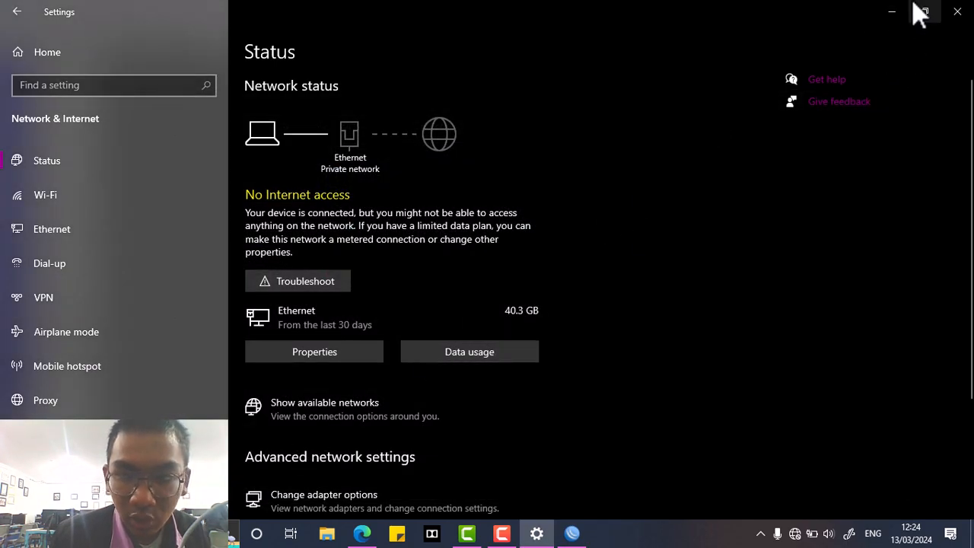
{"action": "left_click", "coordinate": [958, 12]}
- Minimize the router session and the browser, and open the Windows Control Panel by searching for "con"
{"action": "left_click", "coordinate": [889, 6]}
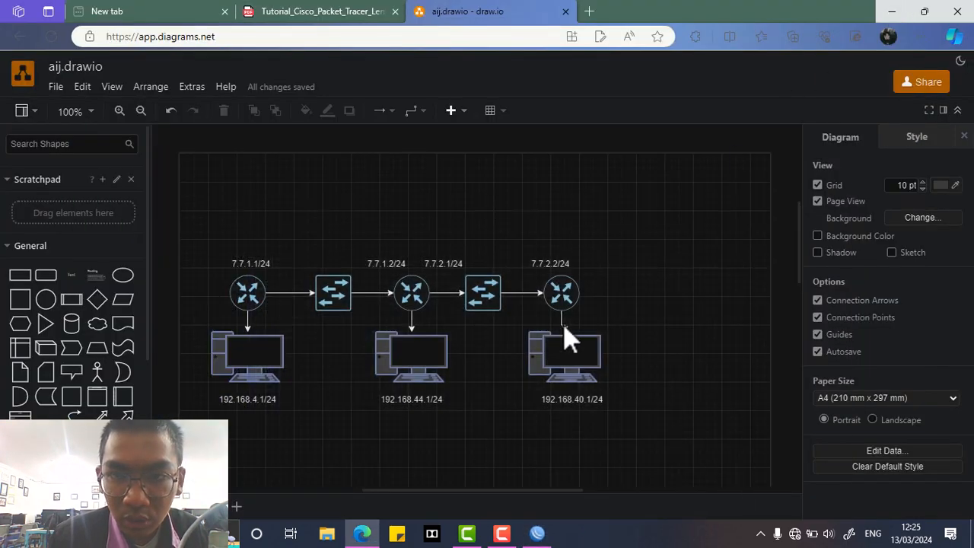
{"action": "left_click", "coordinate": [884, 10]}
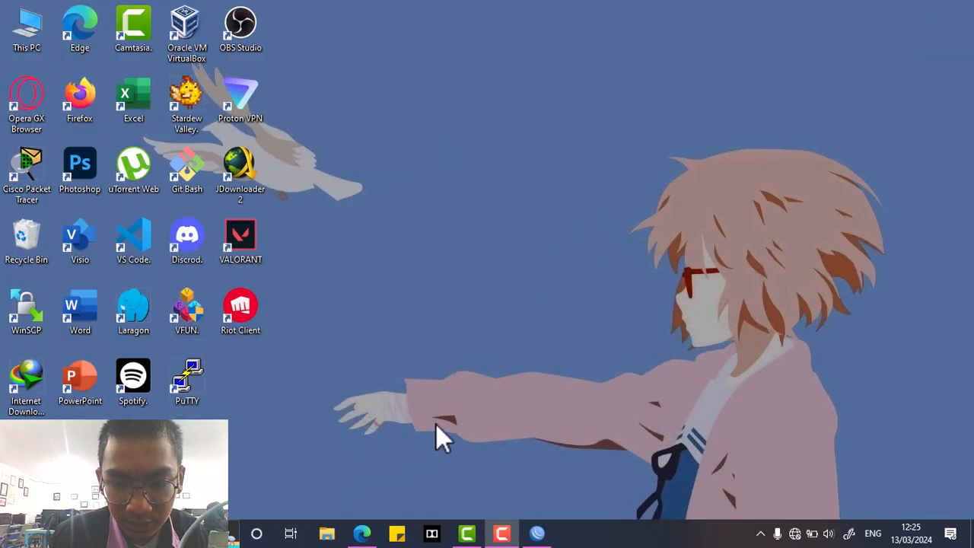
{"action": "right_click", "coordinate": [461, 413]}
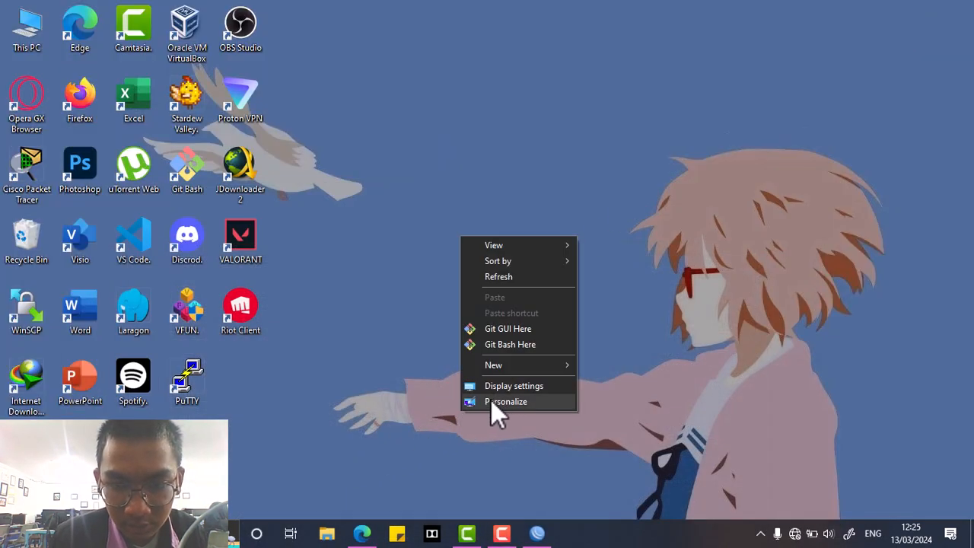
{"action": "left_click", "coordinate": [490, 402]}
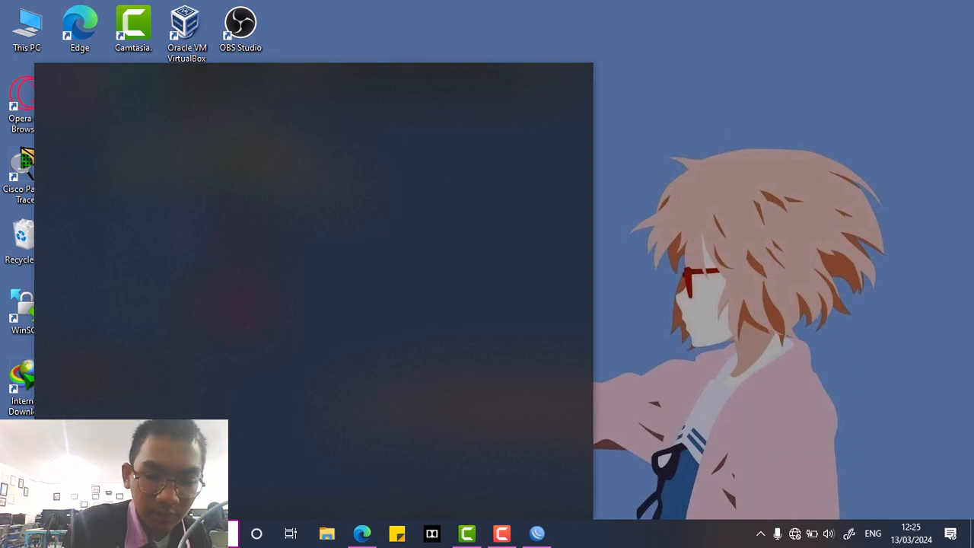
{"action": "type", "text": "con"}
{"action": "left_click", "coordinate": [186, 162]}
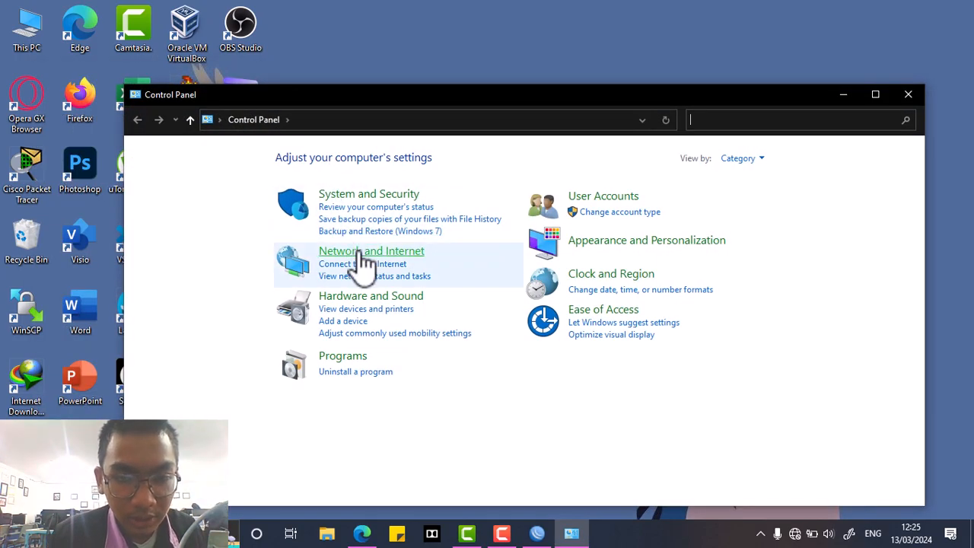
- Check in the Windows Defender Firewall settings that the firewall is turned off for both private and public networks, and accept the settings
{"action": "left_click", "coordinate": [352, 252]}
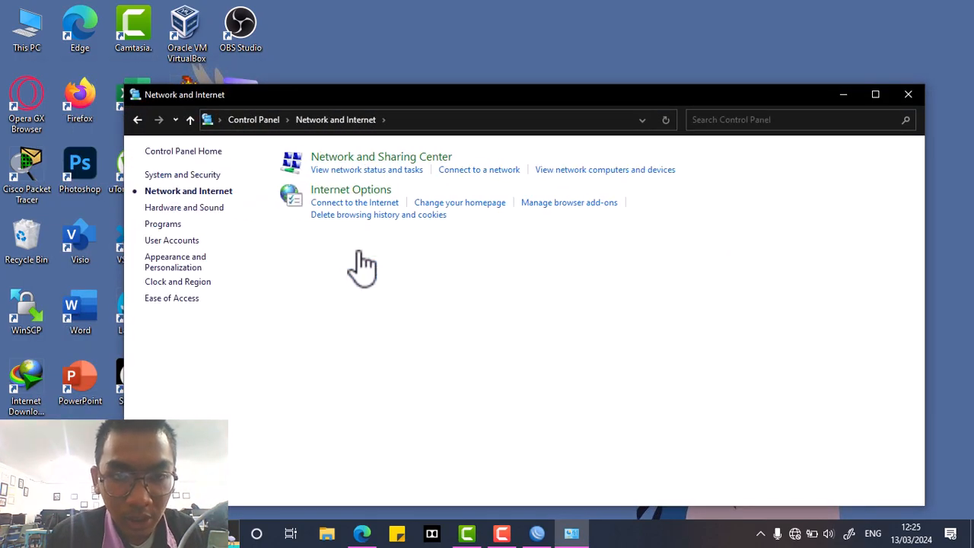
{"action": "left_click", "coordinate": [334, 162]}
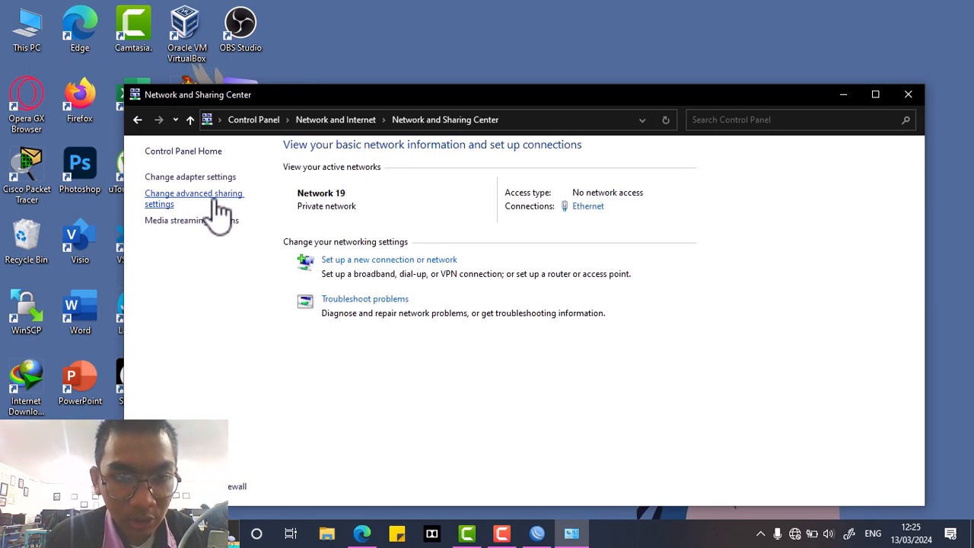
{"action": "left_click", "coordinate": [217, 486]}
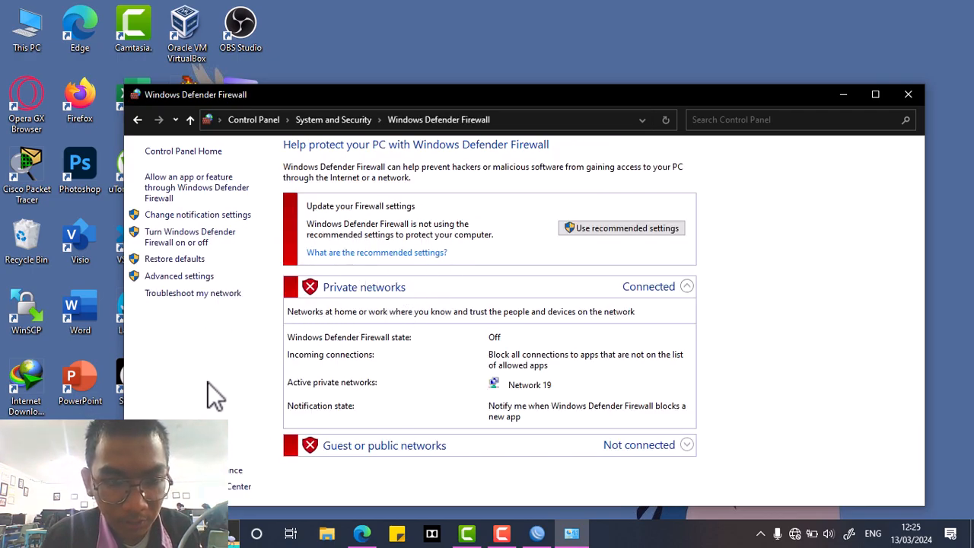
{"action": "left_click", "coordinate": [205, 248]}
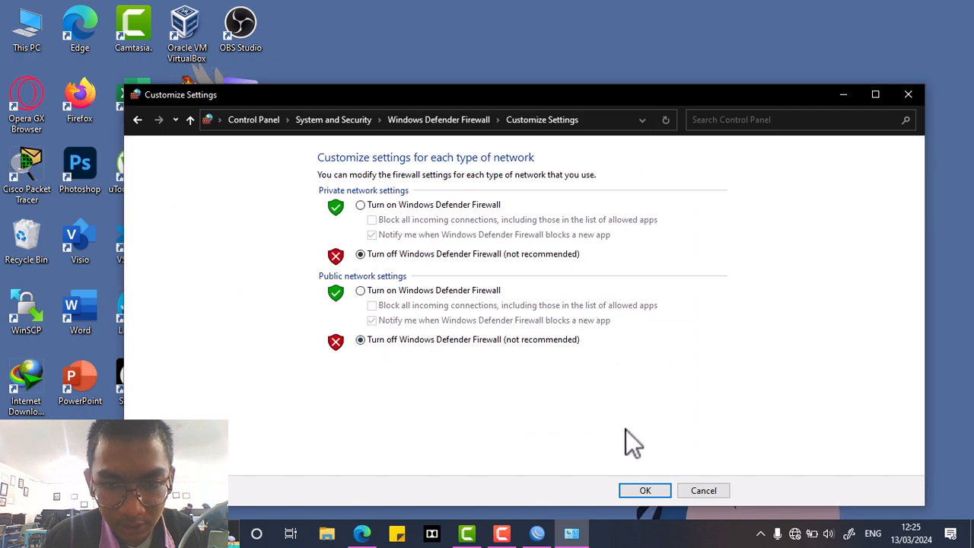
{"action": "left_click", "coordinate": [643, 491]}
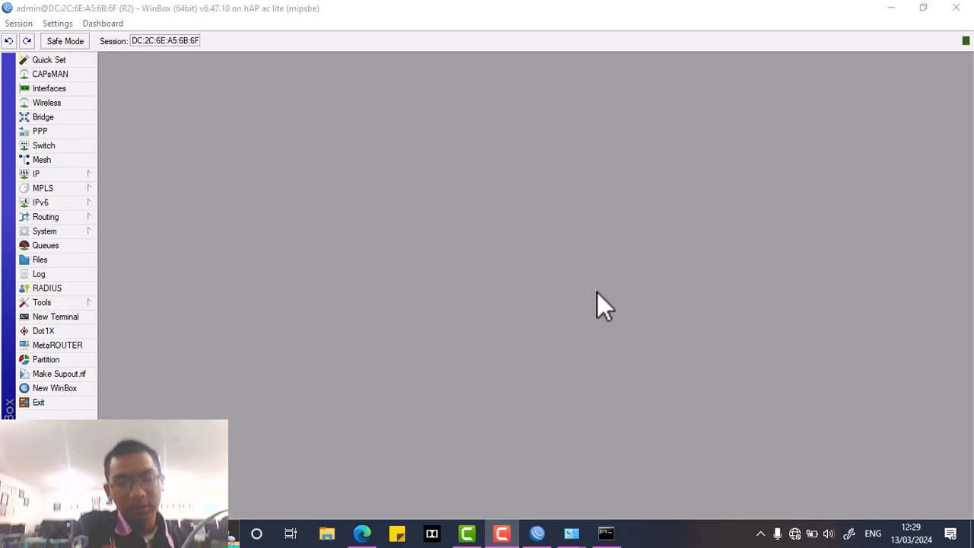
- Switch to the Command Prompt and ping 192.168.4.253 to test connectivity to the 192.168.4.0/24 network
{"action": "left_click", "coordinate": [605, 534]}
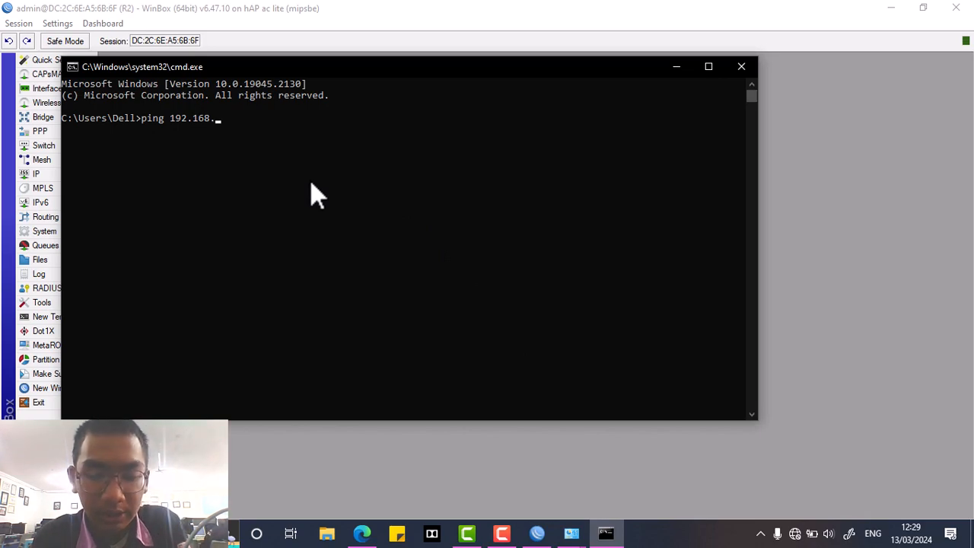
{"action": "type", "text": "4"}
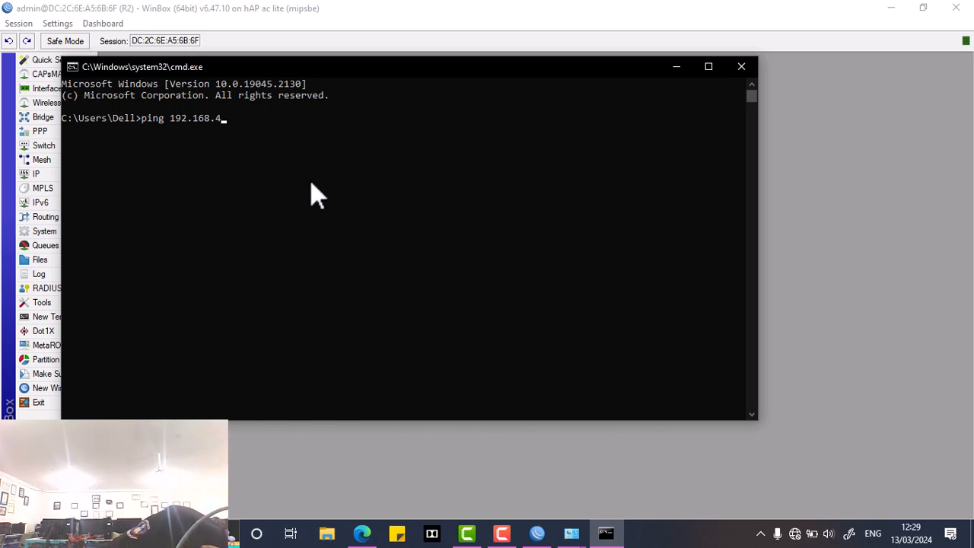
{"action": "type", "text": "."}
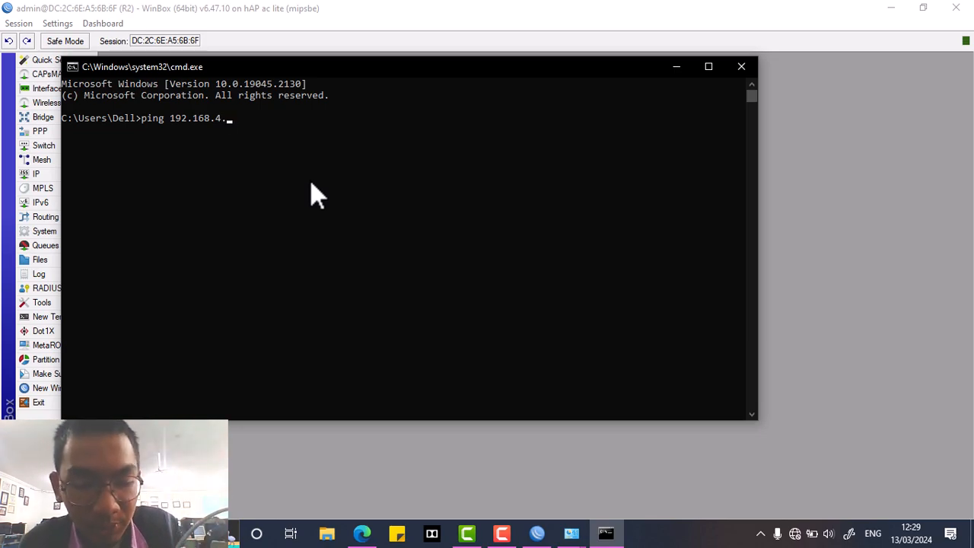
{"action": "type", "text": "253"}
{"action": "key", "text": "Return"}
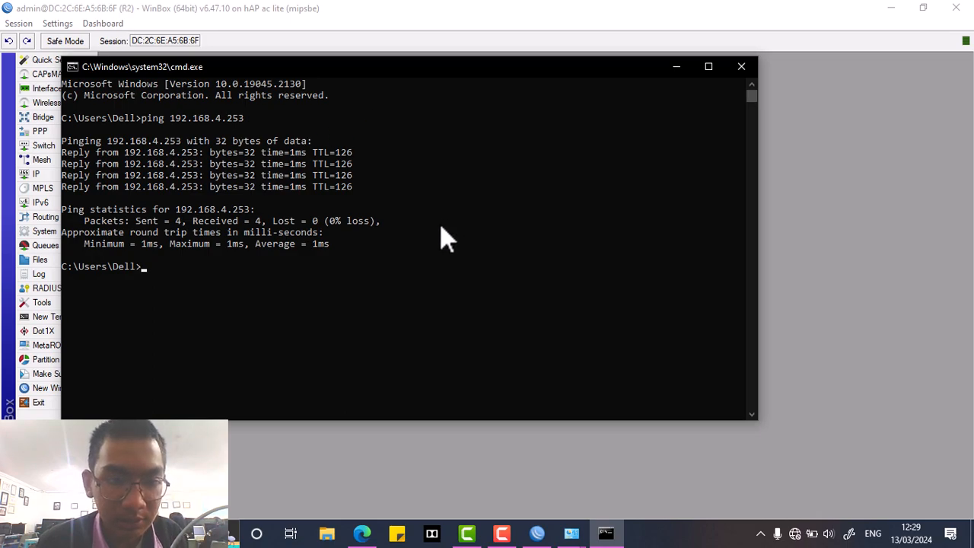
- Ping 192.168.40.253 to test connectivity to the 192.168.40.0/24 network, and close the Command Prompt
{"action": "type", "text": "ping 192.168.40.253"}
{"action": "key", "text": "Return"}
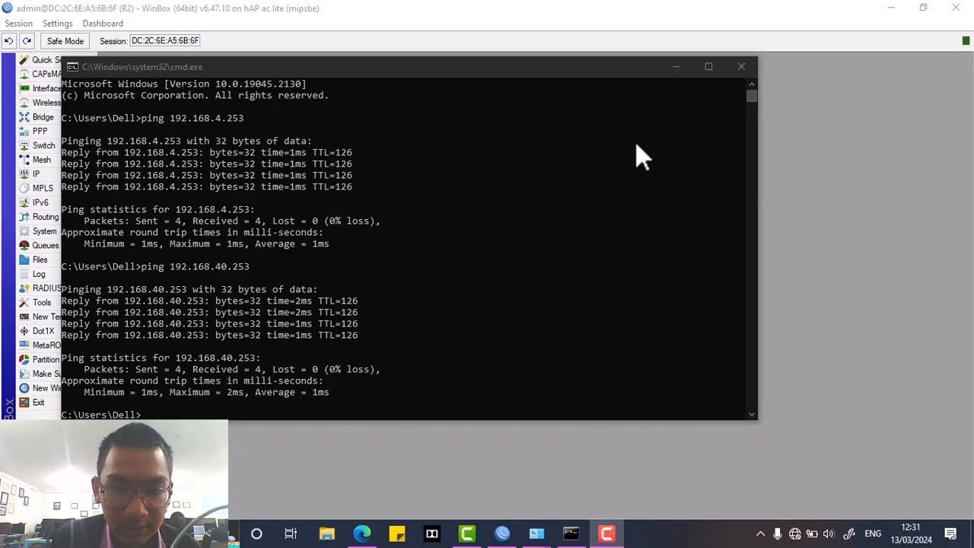
{"action": "left_click", "coordinate": [741, 67]}
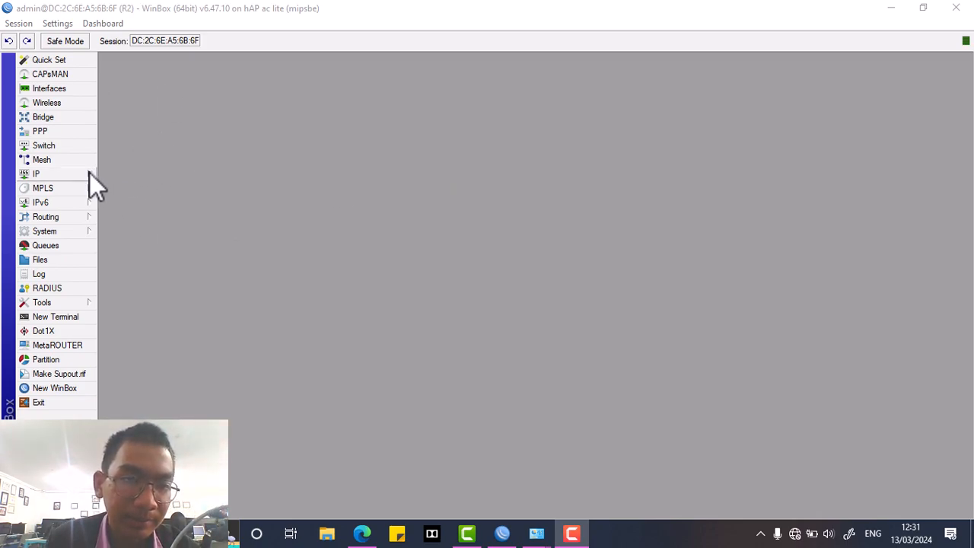
- Reset the configuration of router R2 with the No Default Configuration and Do Not Backup options enabled
{"action": "left_click", "coordinate": [66, 232]}
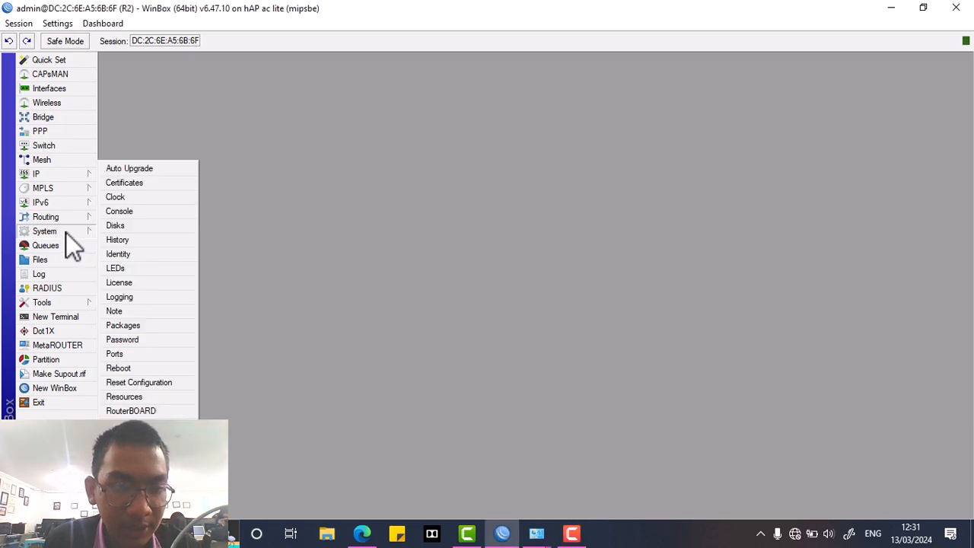
{"action": "left_click", "coordinate": [158, 384]}
{"action": "left_click", "coordinate": [480, 308]}
{"action": "left_click", "coordinate": [474, 294]}
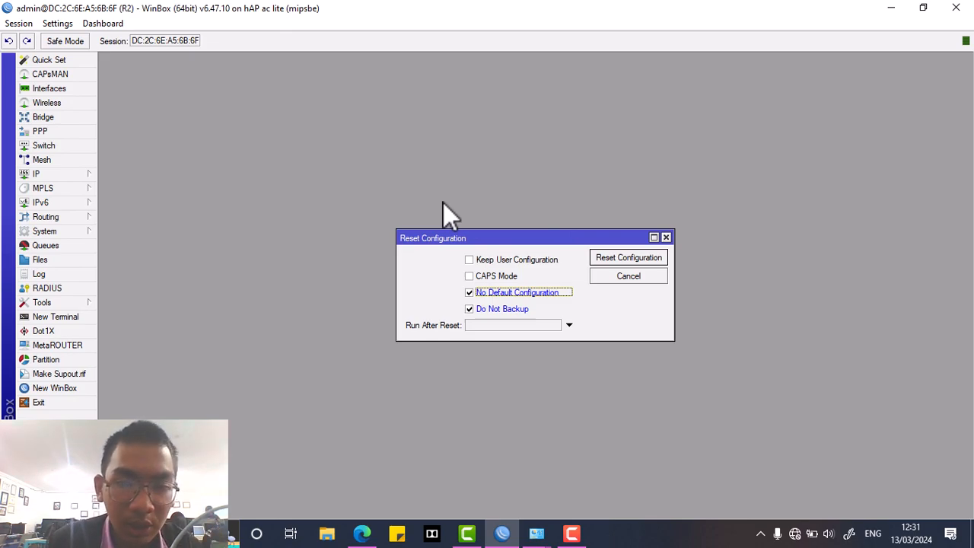
{"action": "left_click", "coordinate": [608, 260]}
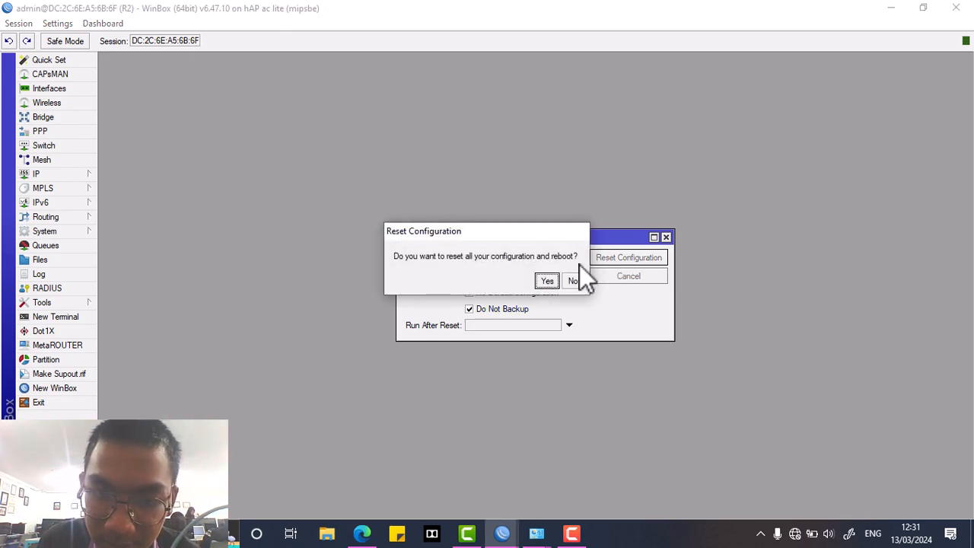